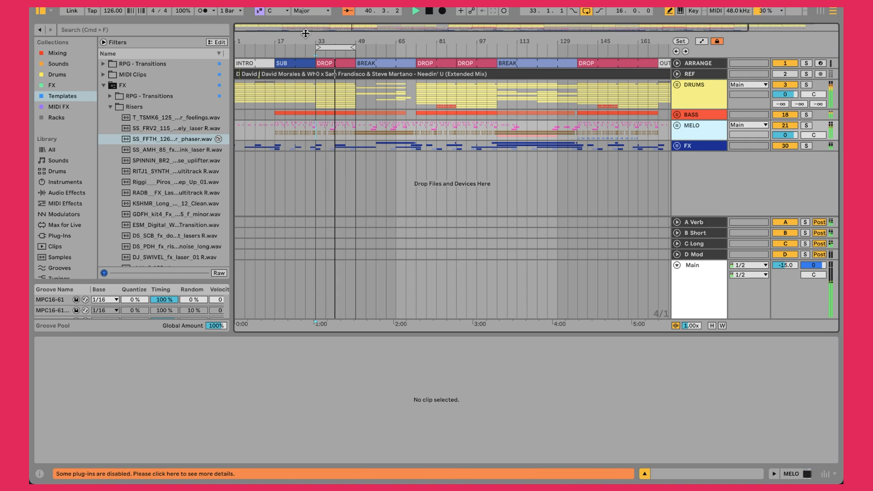
mouse_move(307, 41)
left_mouse_down()
mouse_move(307, 84)
mouse_move(341, 69)
mouse_move(341, 81)
left_mouse_up()
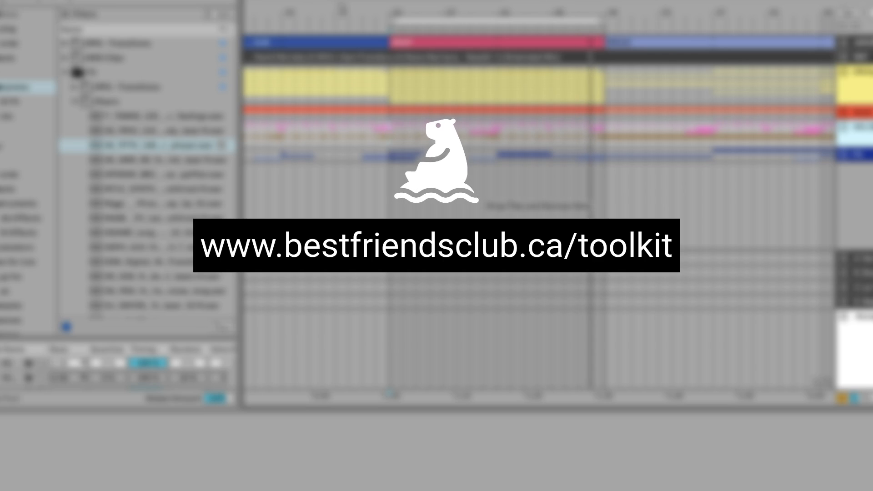
left_click_drag(342, 12, 342, 37)
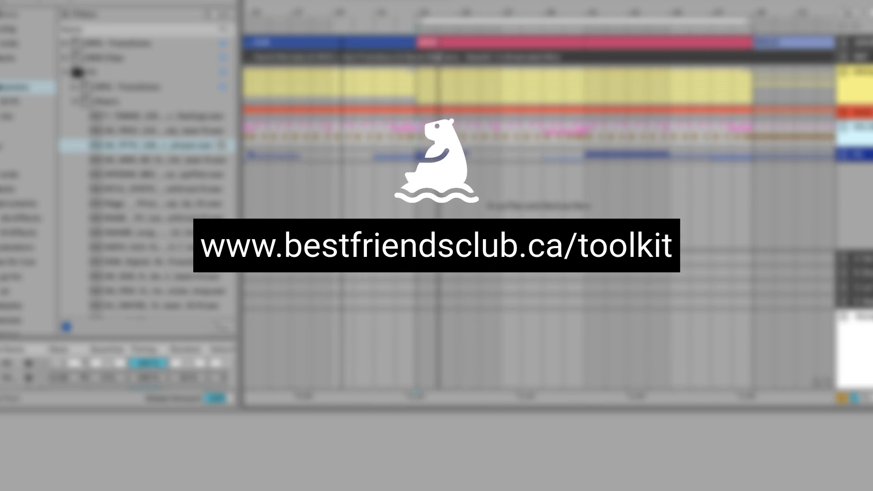
left_click_drag(392, 15, 340, 58)
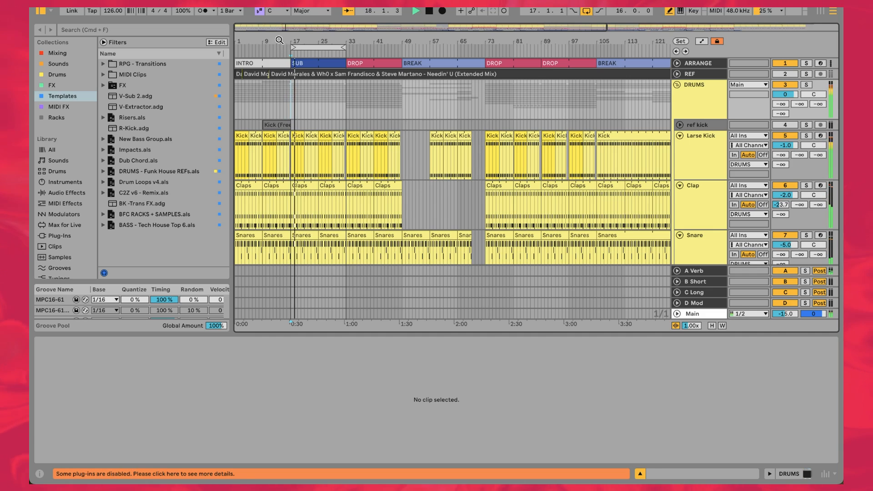
- Expand the REF track and solo it briefly to compare the reference song with the production over the SUB section
left_click_drag(279, 38, 301, 39)
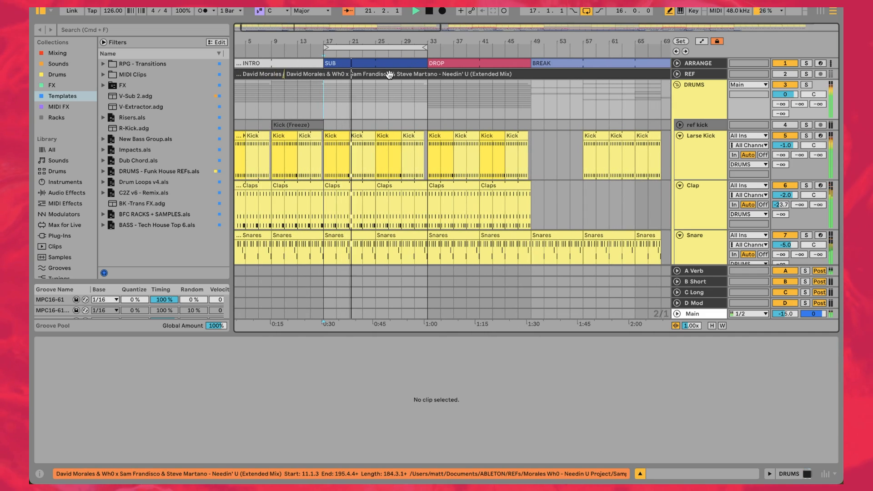
left_click(677, 74)
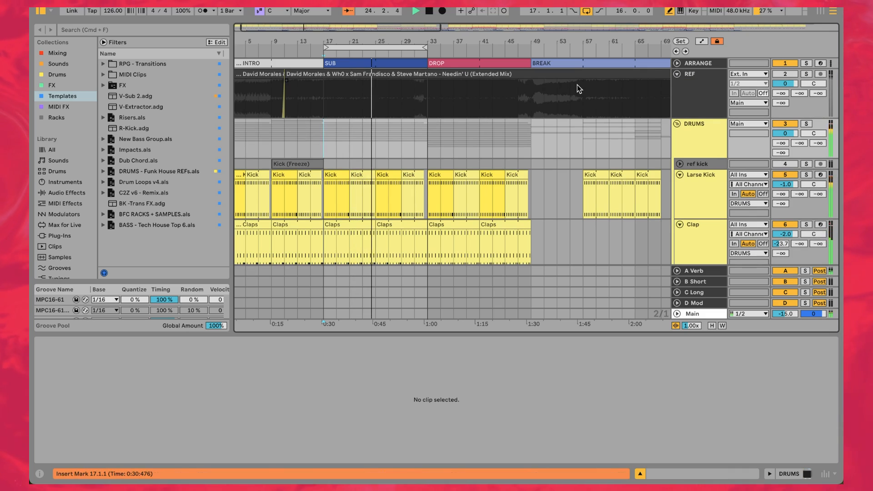
left_click(708, 103)
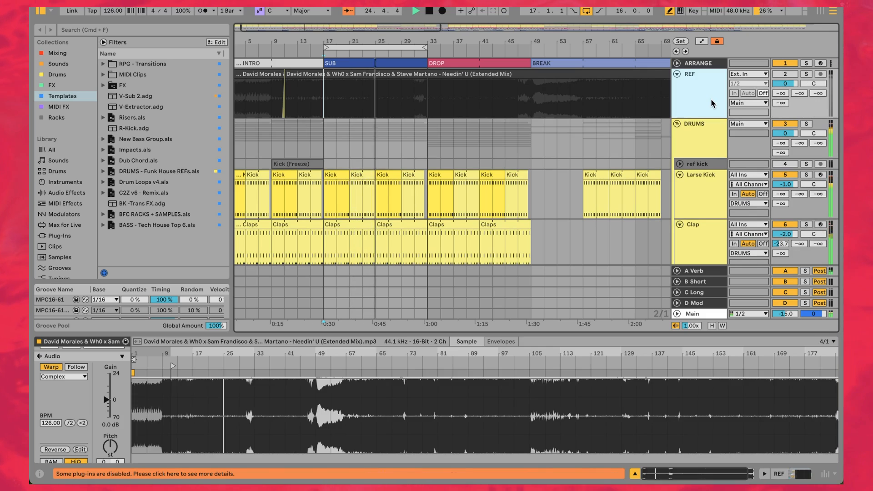
left_click(805, 74)
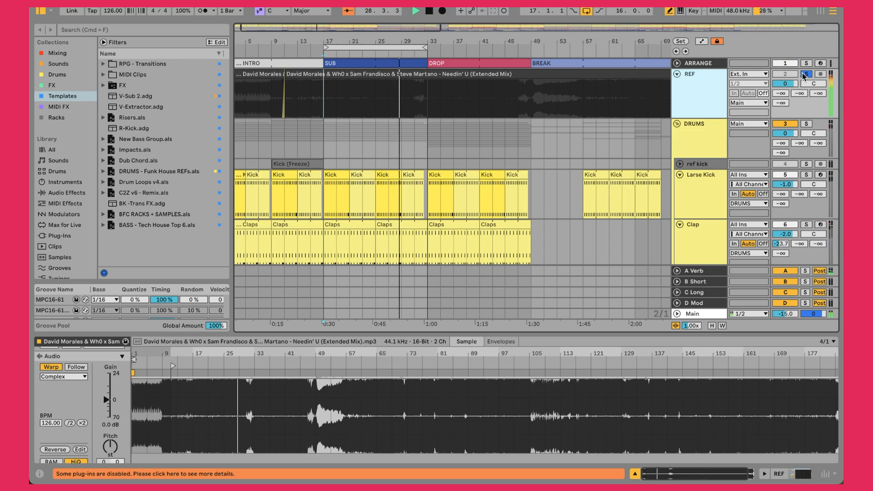
left_click(805, 74)
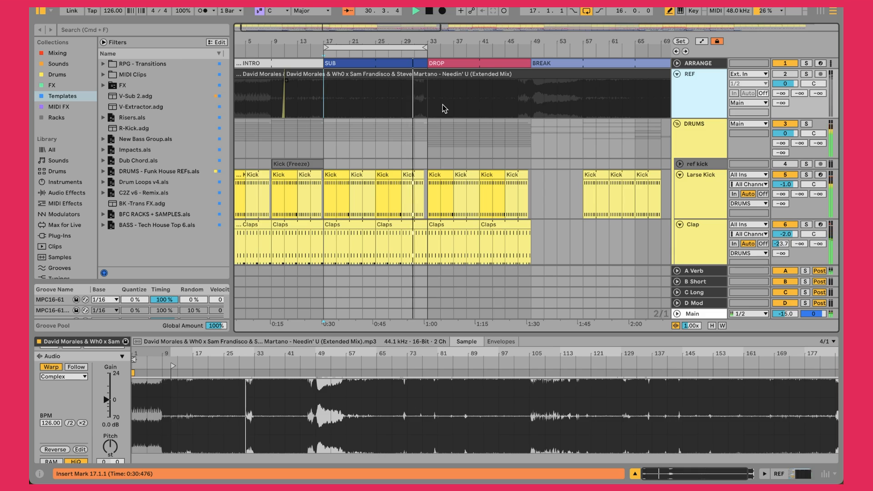
- Deactivate all drum tracks from Clap through 17 022_AT_Fl, leaving the Larse Kick track active
scroll(545, 157, "down", 5)
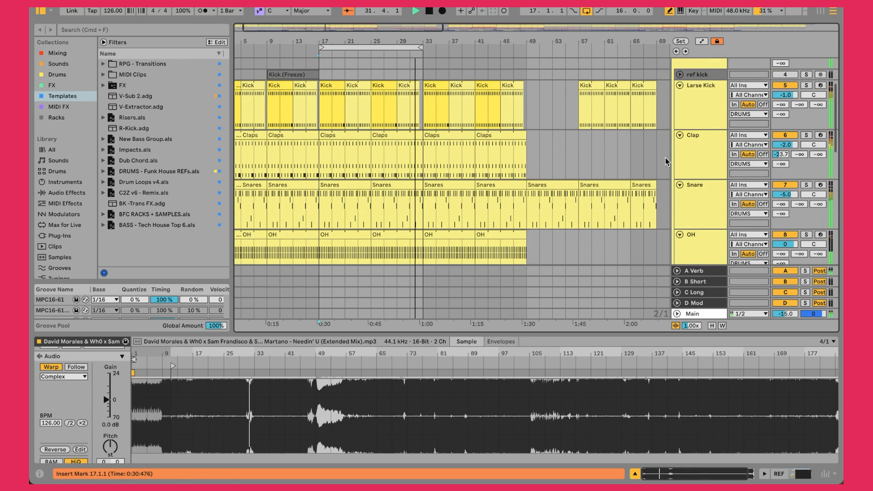
left_click(717, 164)
scroll(717, 161, "down", 10)
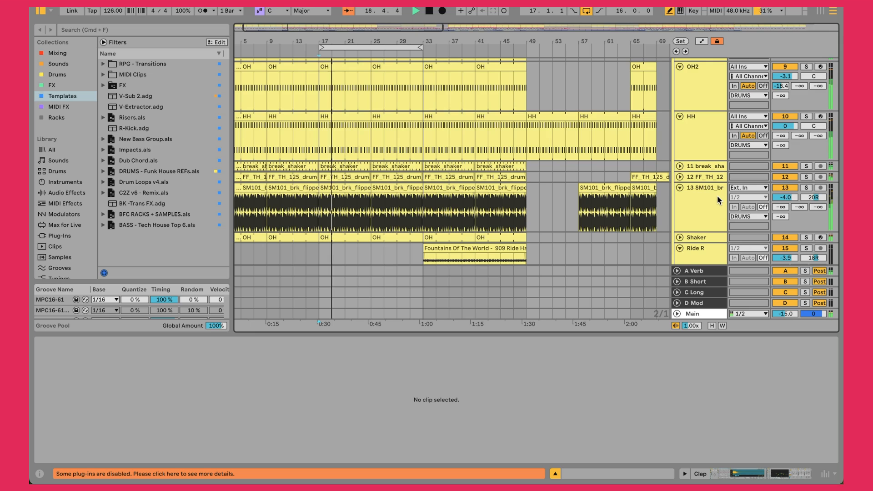
left_click(718, 239)
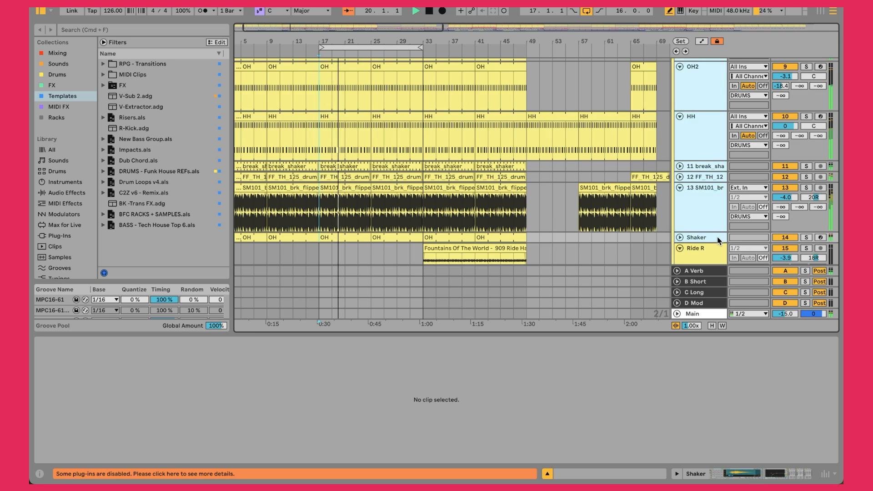
scroll(718, 240, "down", 6)
left_click(716, 223, "shift")
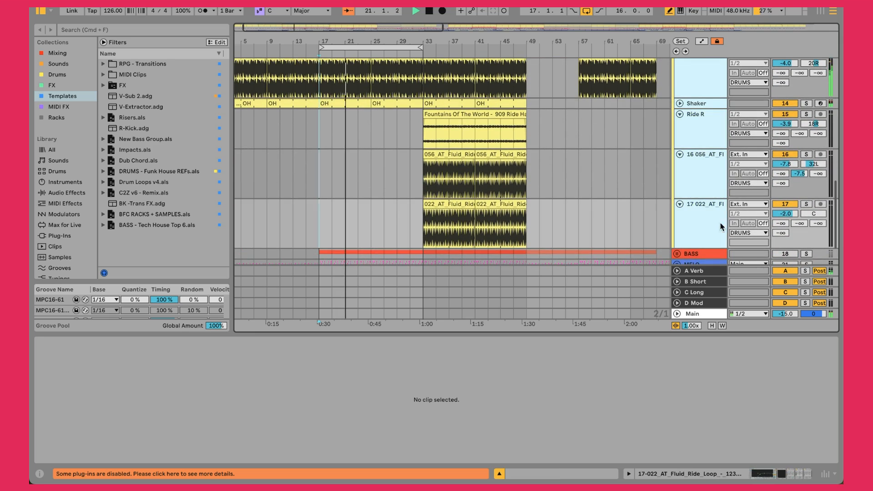
left_click(778, 206)
scroll(545, 157, "up", 10)
scroll(545, 157, "up", 8)
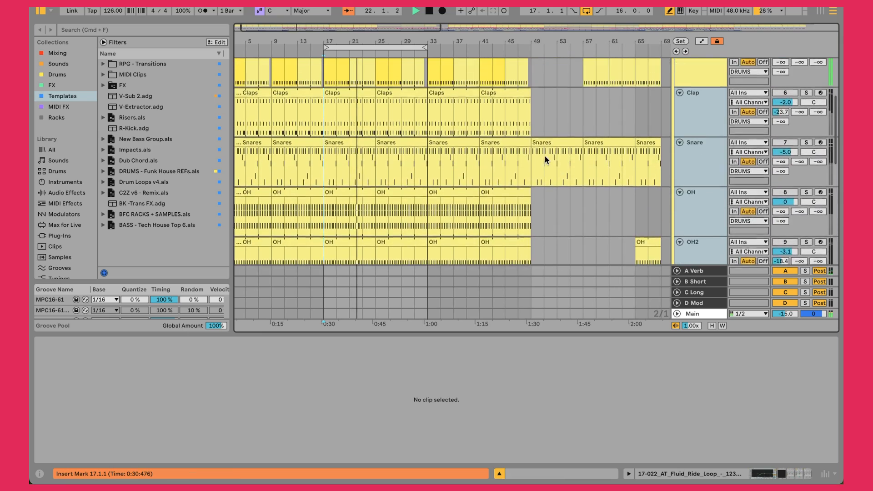
- Open the Kick clip at bar 17 on the Larse Kick track and enlarge its note editor to examine the layered kick pattern
key("plus")
key("plus")
key("plus")
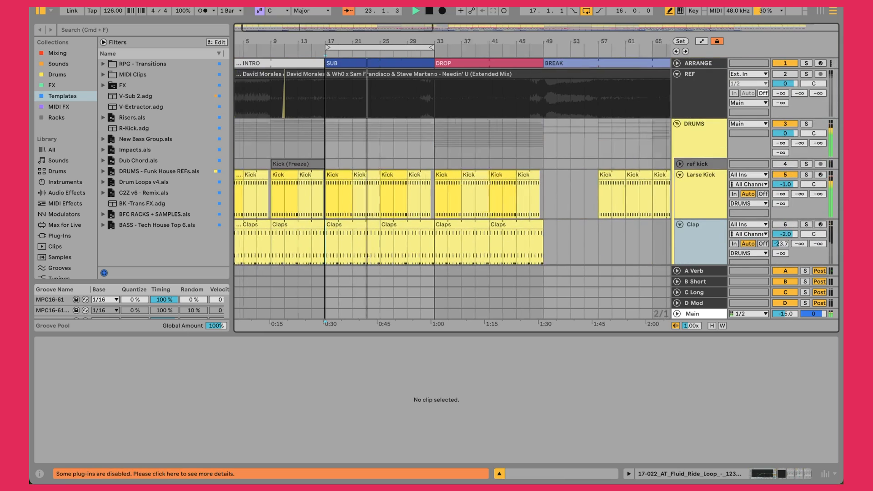
left_click(390, 175)
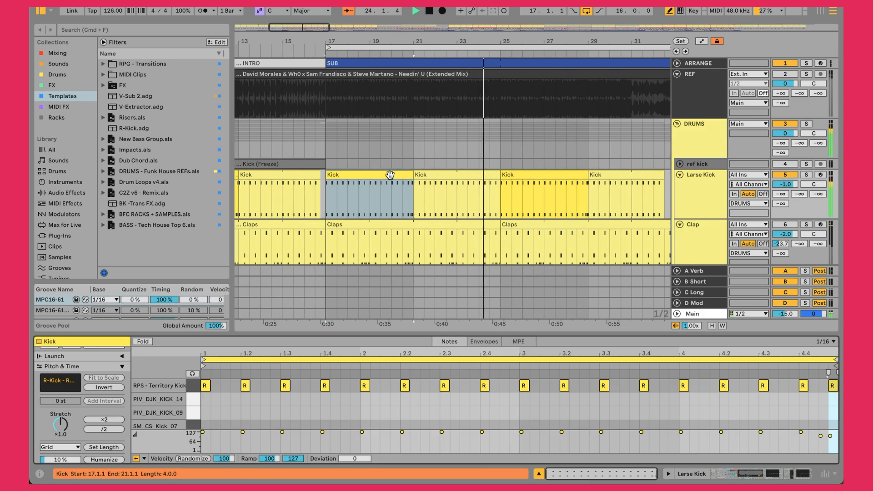
left_click_drag(466, 333, 444, 176)
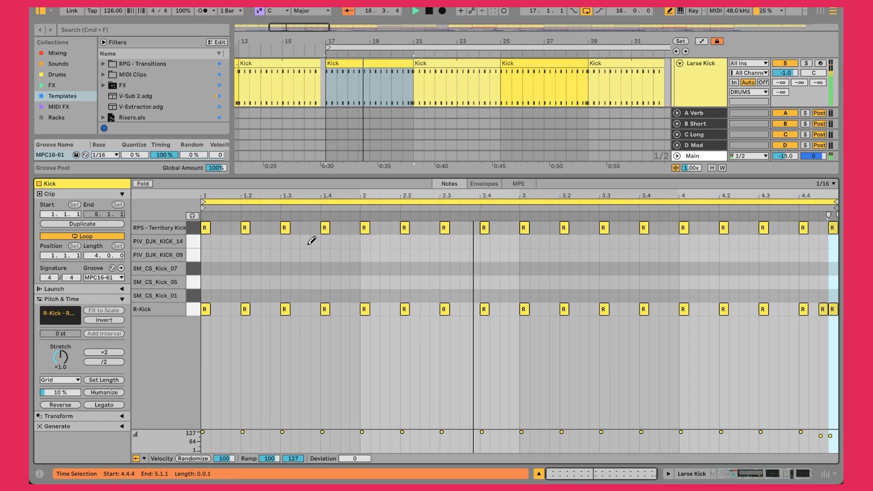
- Examine the Larse Kick drum rack's RPS - Territory Kick and R-Kick pads, including a close view of the R-Kick sample waveform
key("shift+Tab")
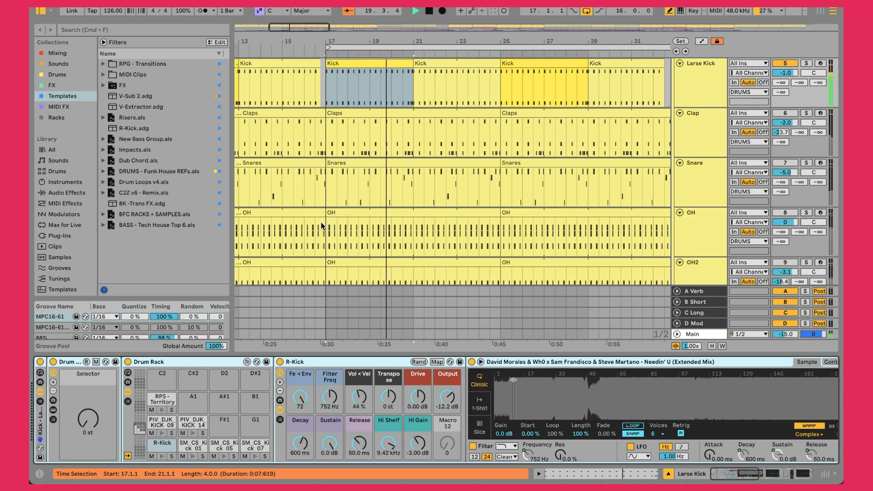
left_click(162, 401)
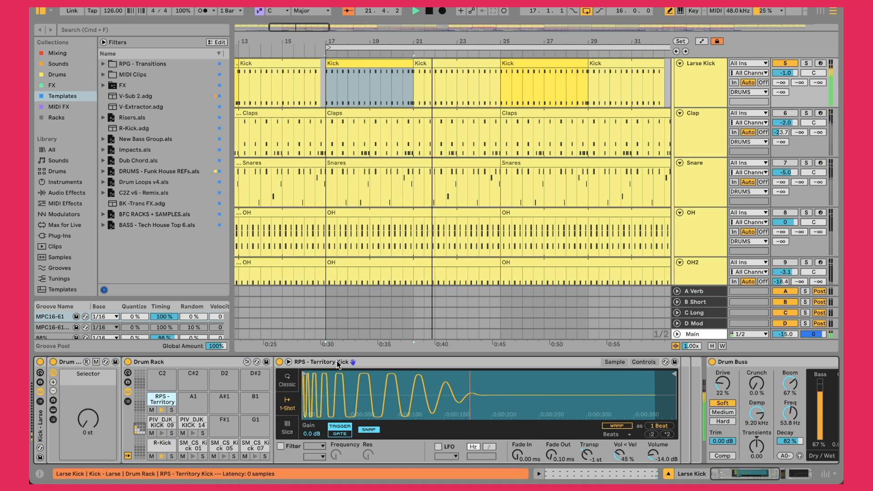
left_click(161, 446)
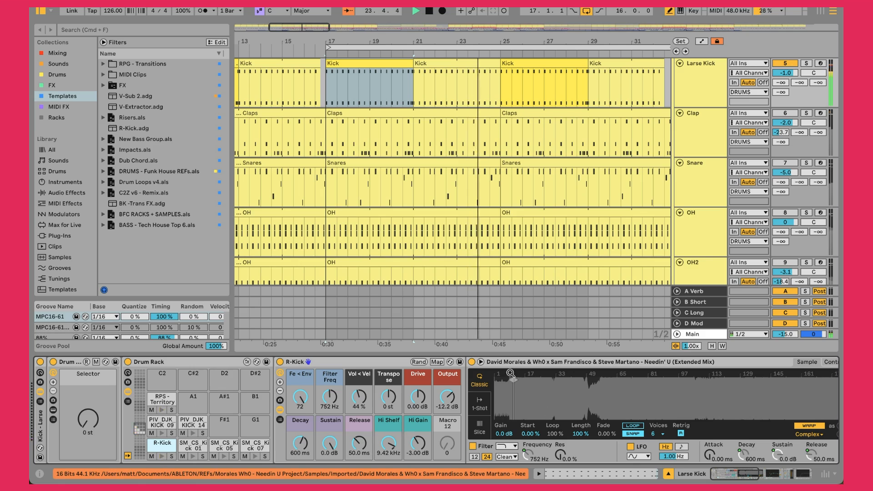
left_click_drag(511, 373, 511, 423)
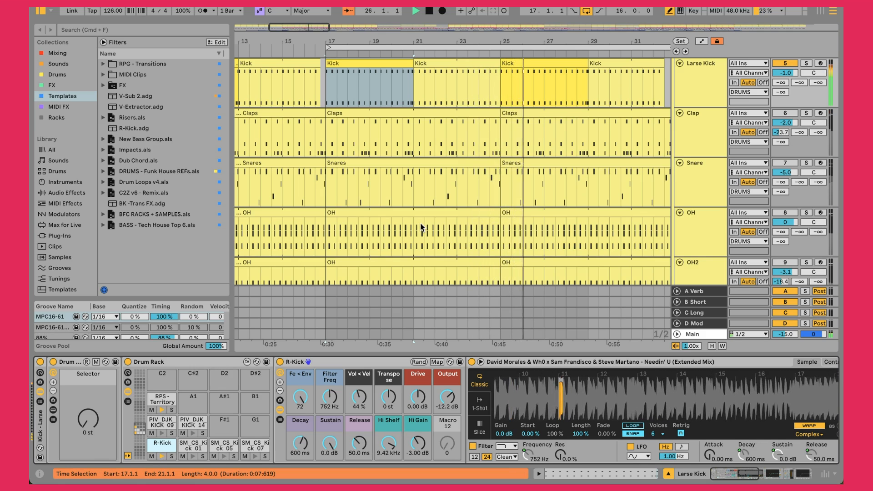
- Solo the REF track and play the reference intro from 1.1.1 past the first slice at bar 3
scroll(409, 182, "up", 5)
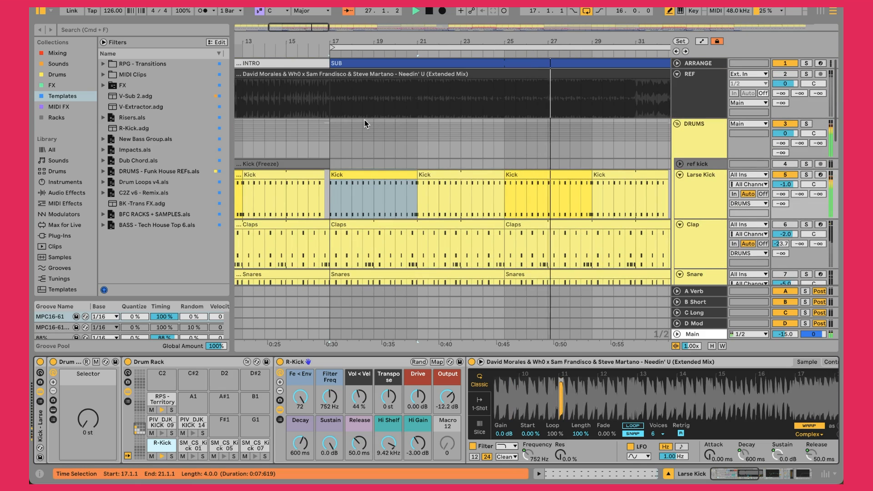
scroll(365, 120, "left", 6)
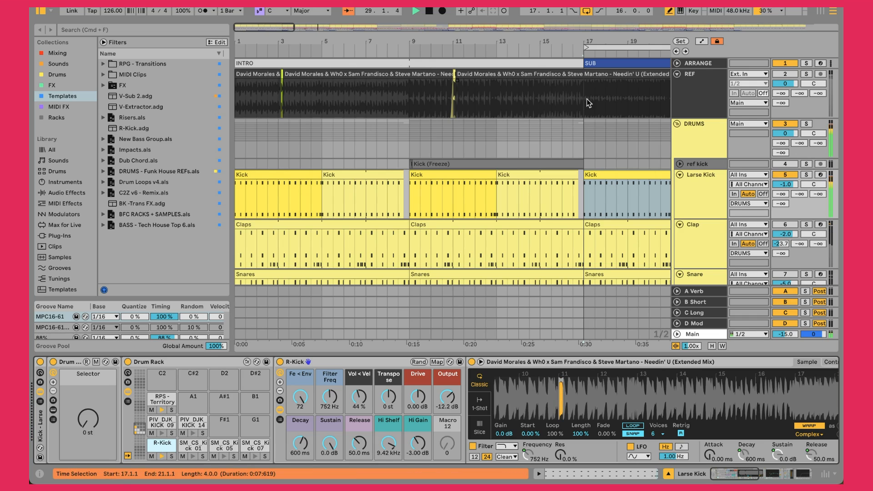
left_click(245, 104)
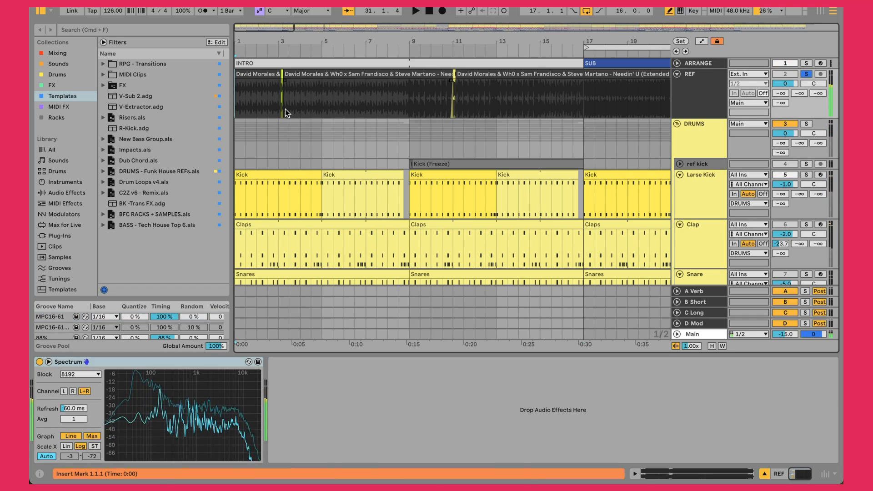
key("space")
key("space")
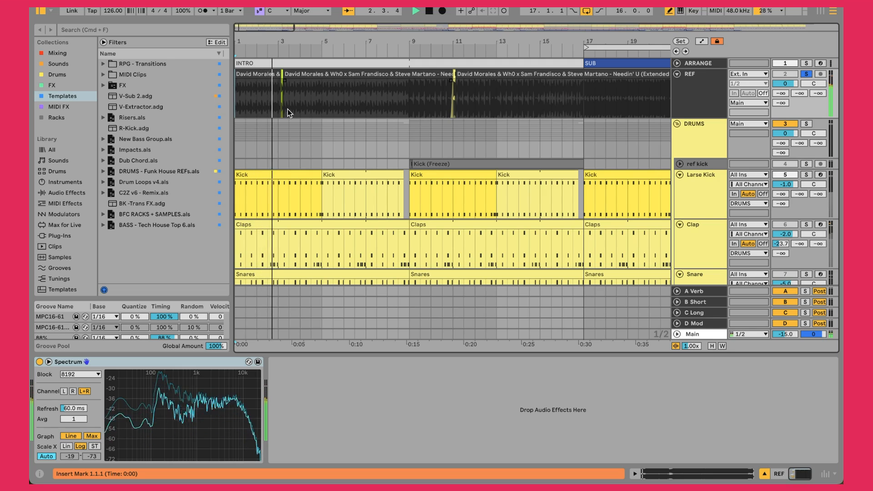
key("space")
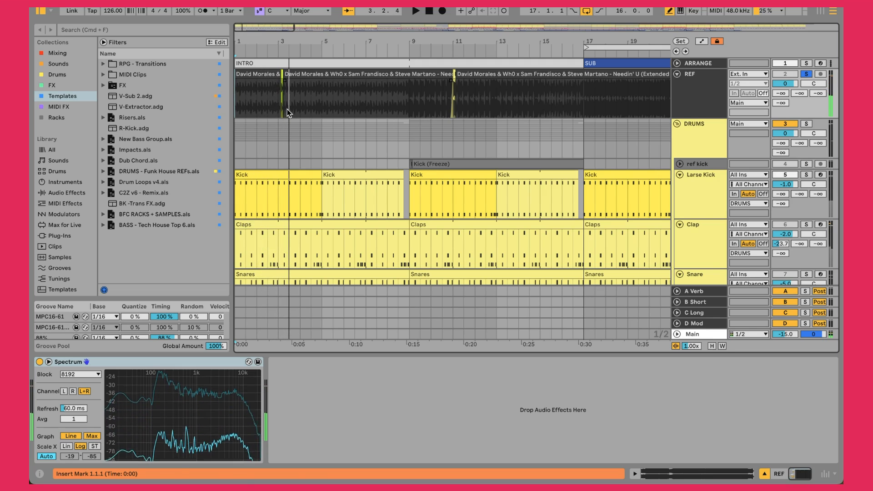
- Select the green slice at 3.1.3 on the REF track and audition the audio around it
left_click_drag(278, 46, 280, 132)
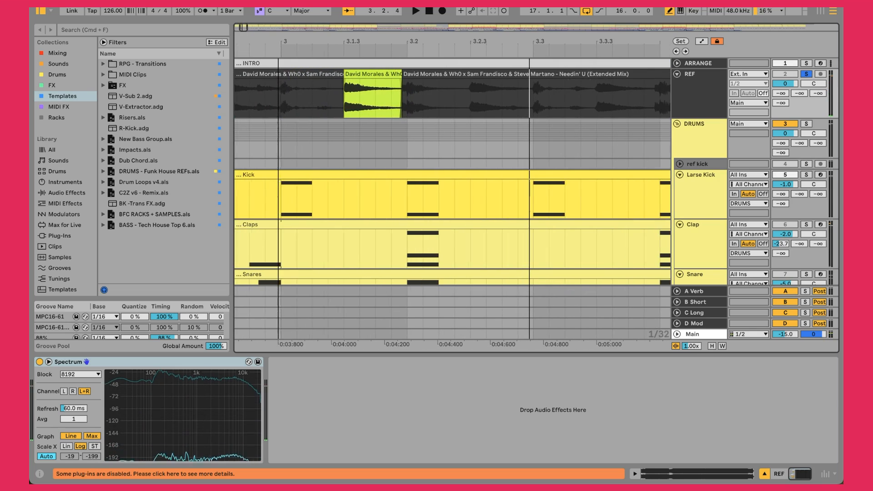
left_click(354, 72)
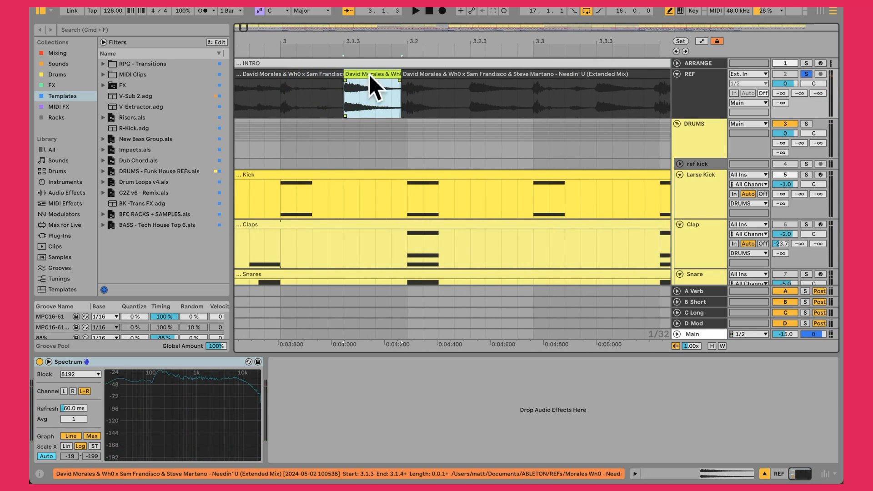
left_click(338, 97)
key("space")
key("space")
key("space")
key("space")
- Play the reference from 11.1.1, at the yellow slice on the REF track
left_click_drag(404, 39, 404, 10)
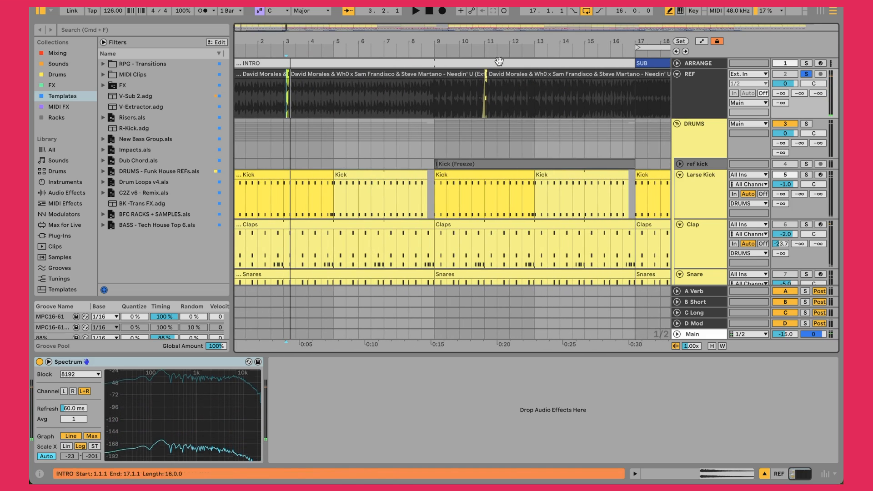
left_click(488, 87)
key("space")
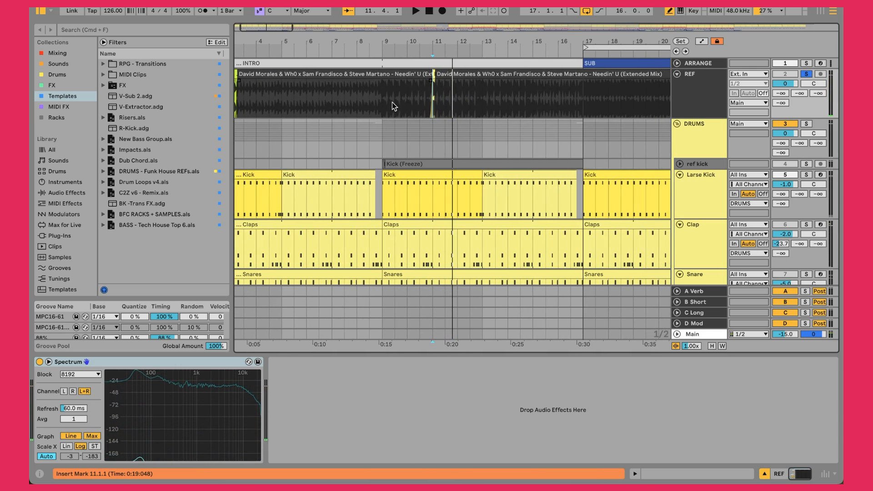
- Listen to the REF track from bar 7 and from 9.3.1 to compare the sound before and after bar 9
left_click_drag(331, 97, 393, 93)
left_click(371, 89)
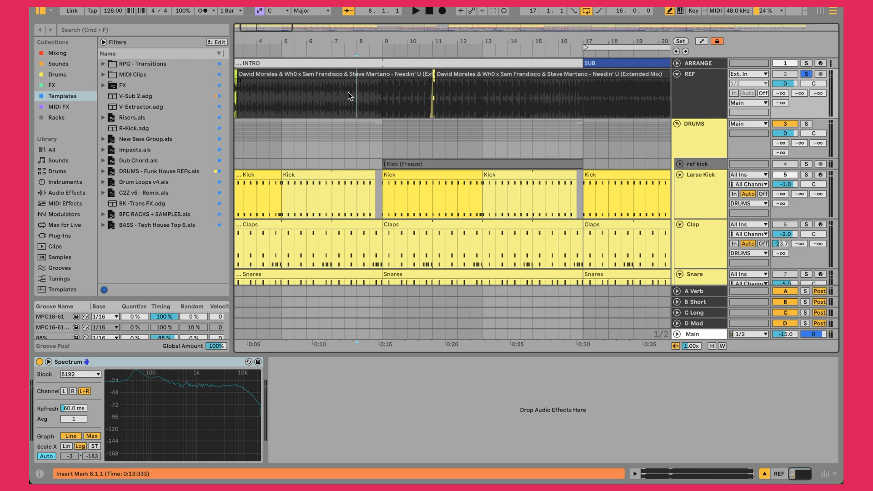
key("space")
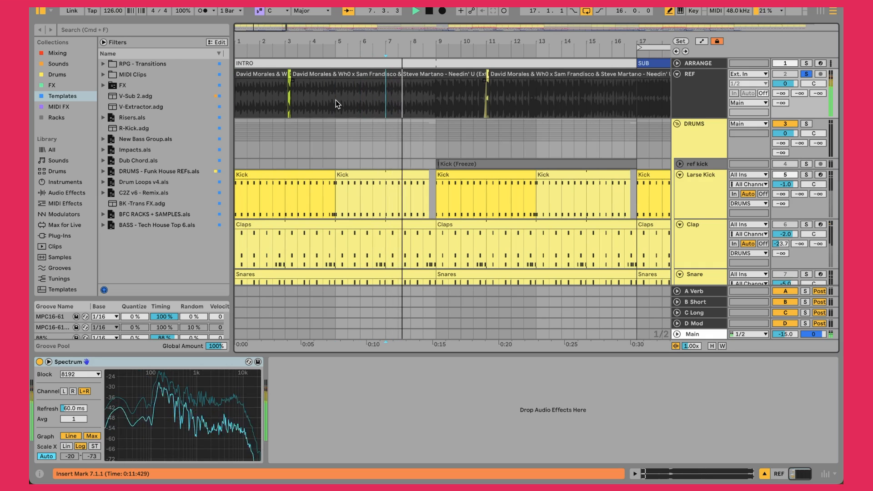
left_click(446, 101)
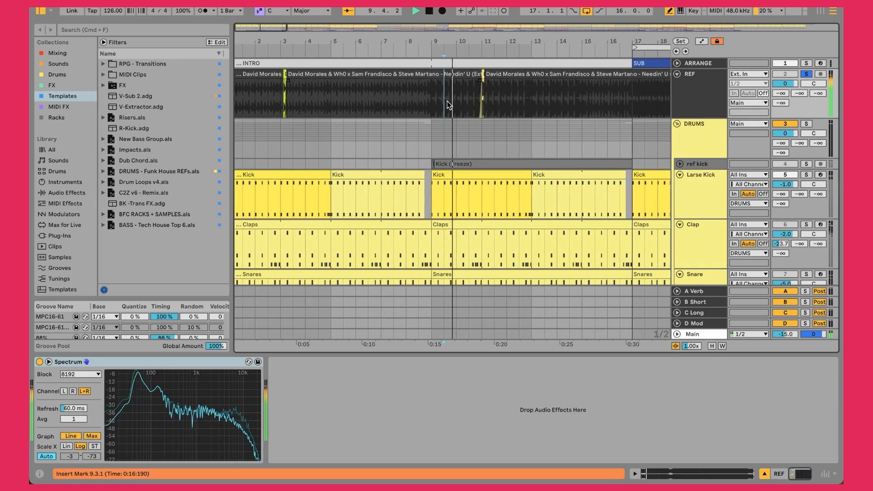
key("space")
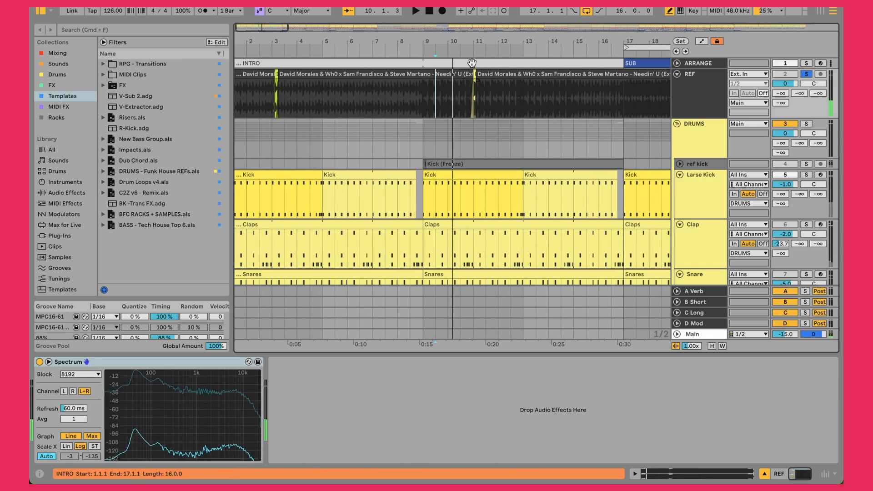
- Select the short yellow slice from 11.1.1 to 11.1.3 on the REF track and examine its waveform up close
left_click_drag(477, 38, 462, 87)
left_click(454, 73)
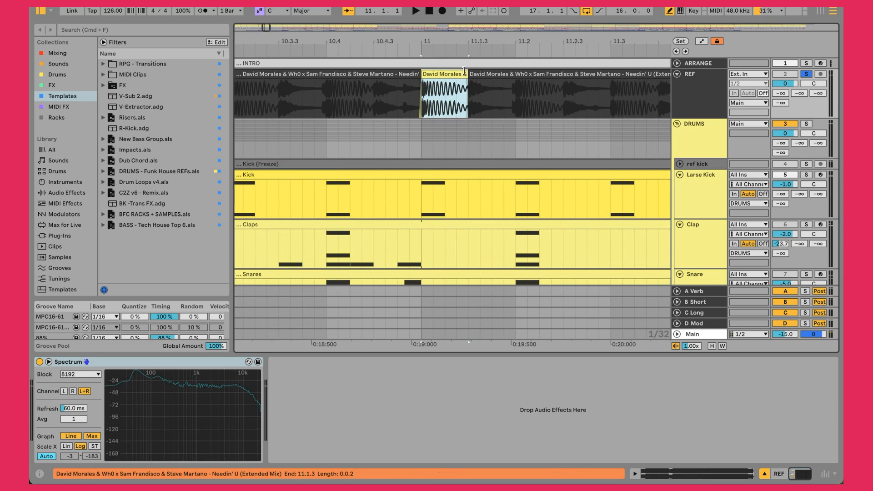
mouse_move(467, 75)
left_mouse_down()
mouse_move(539, 78)
mouse_move(469, 84)
left_mouse_up()
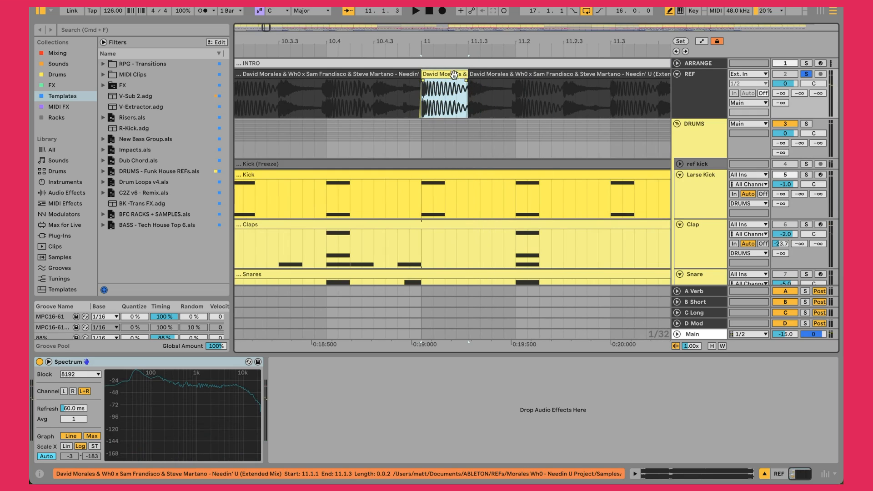
right_click(449, 74)
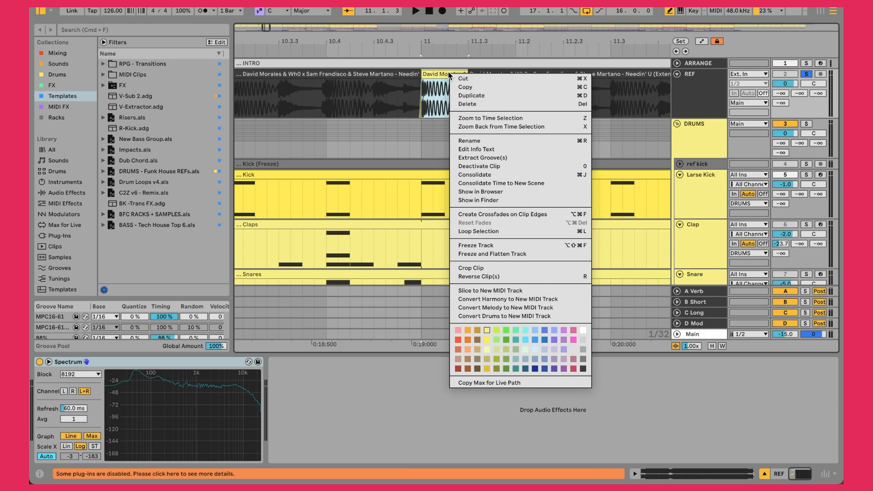
key("Escape")
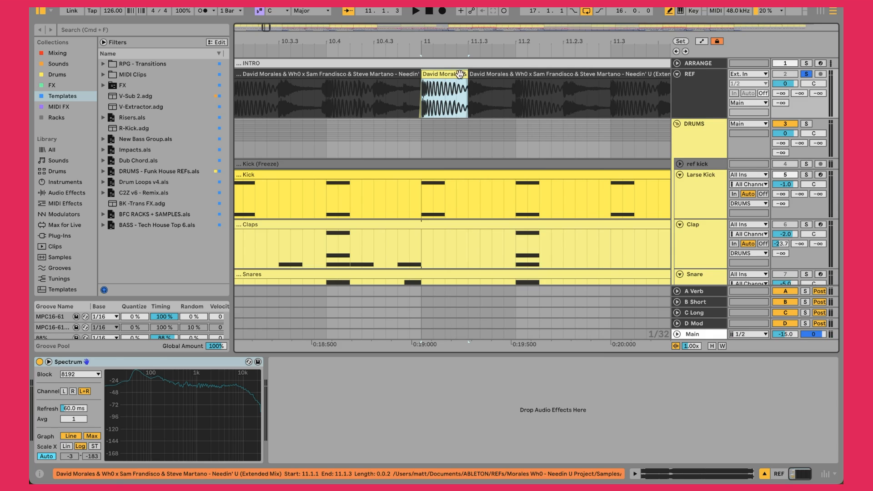
- Solo the Larse Kick track and its R-Kick pad, play from 11.1.1 and inspect the R-Kick sampler and effects chain
left_click(718, 198)
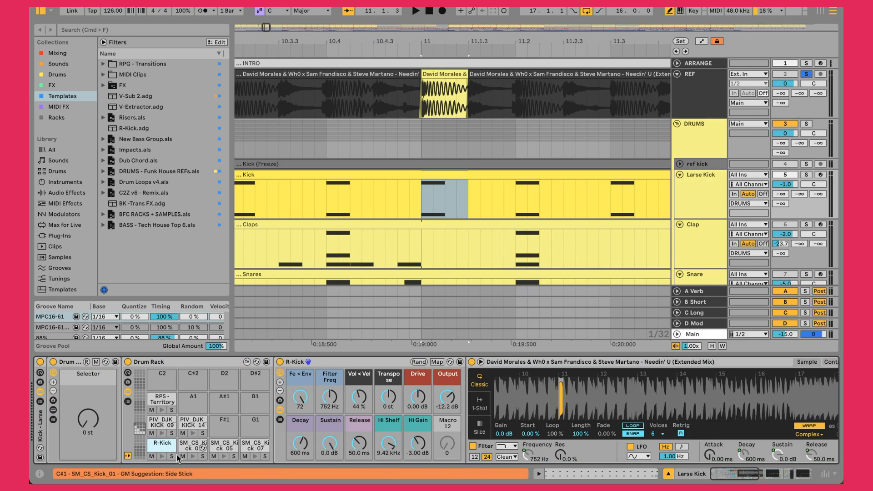
key("space")
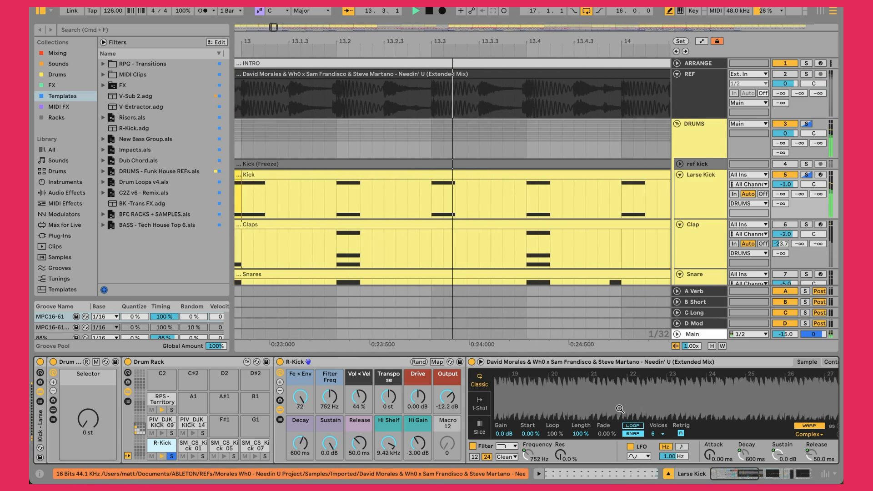
scroll(454, 450, "right", 10)
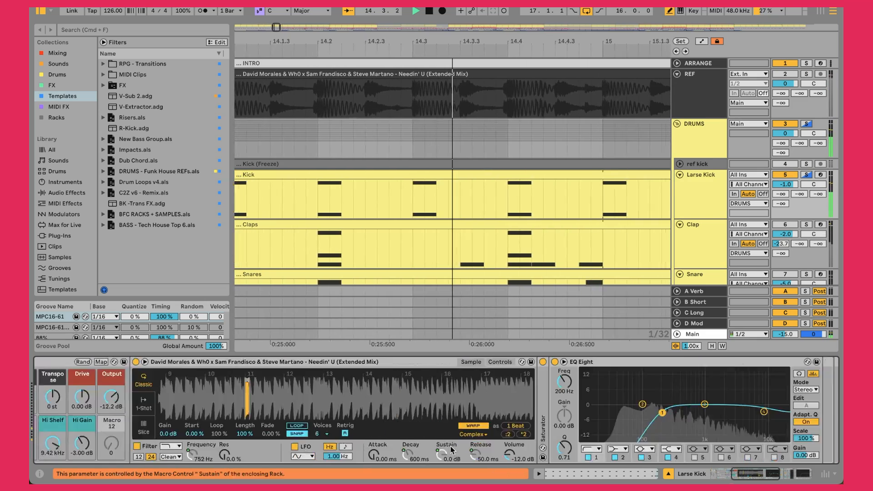
scroll(543, 443, "left", 1)
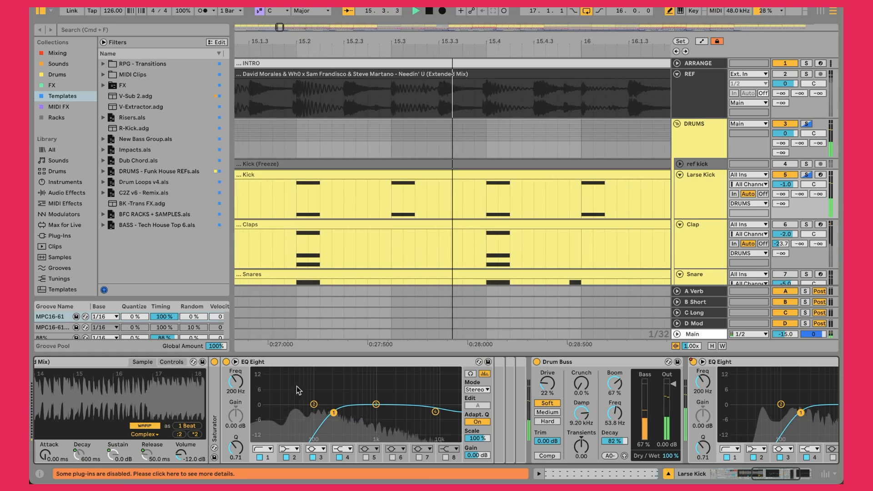
- Bypass the EQ Eight after the R-Kick sampler to hear the unfiltered slice, stop playback and switch the EQ back on
left_click(227, 363)
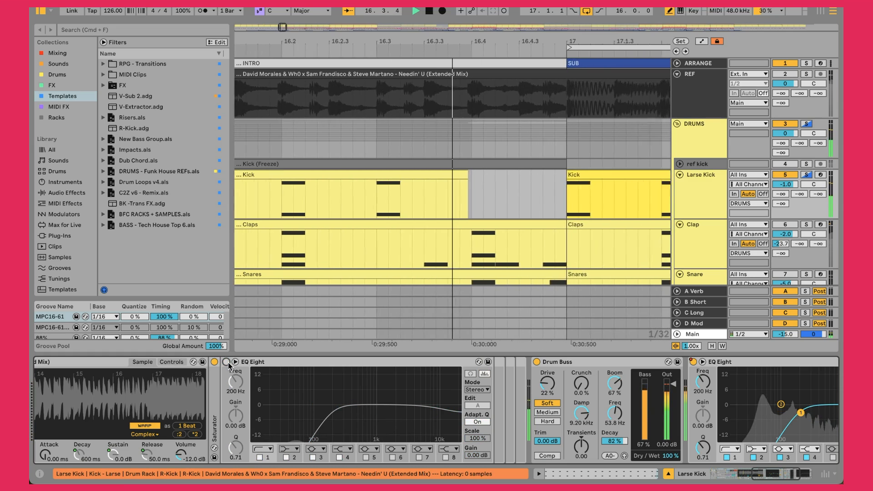
scroll(229, 365, "left", 10)
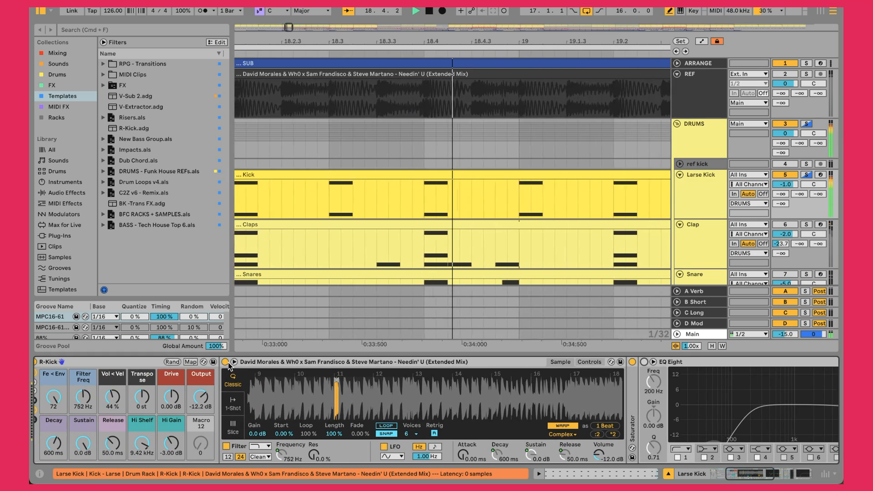
scroll(229, 365, "left", 3)
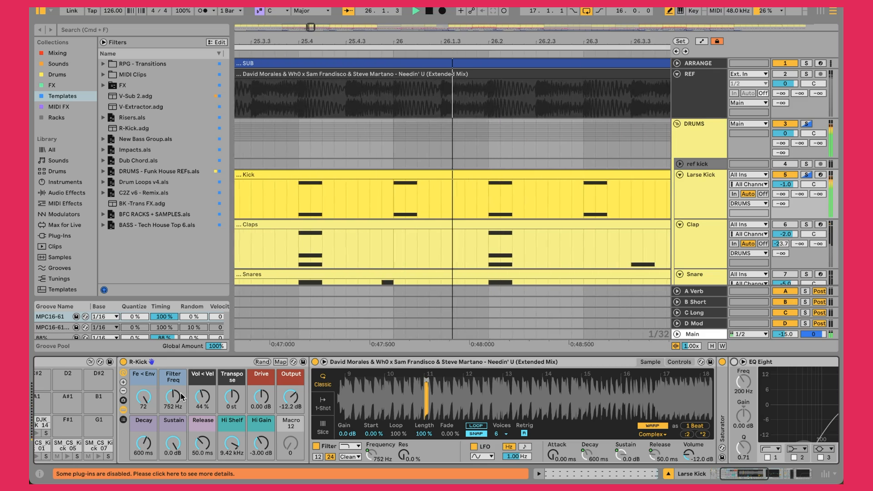
key("space")
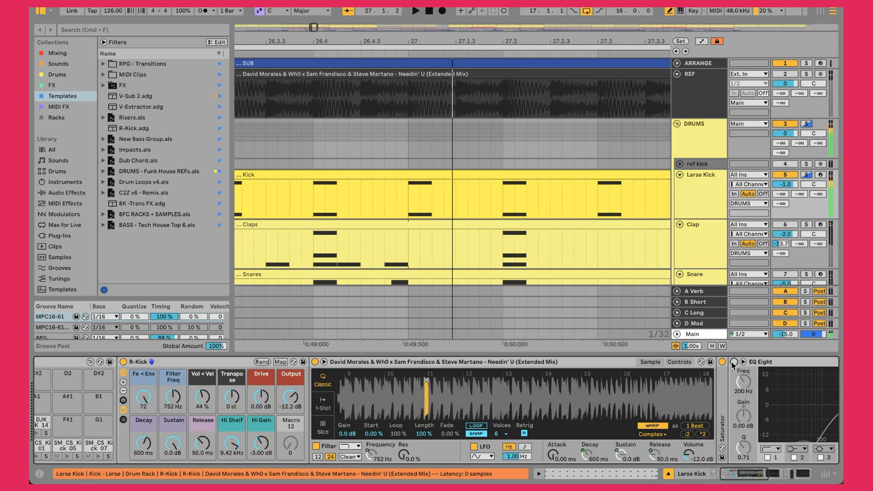
left_click(733, 362)
- Unfold the ref kick track, solo it and play its frozen kick clip from 9.1.1
left_click(680, 164)
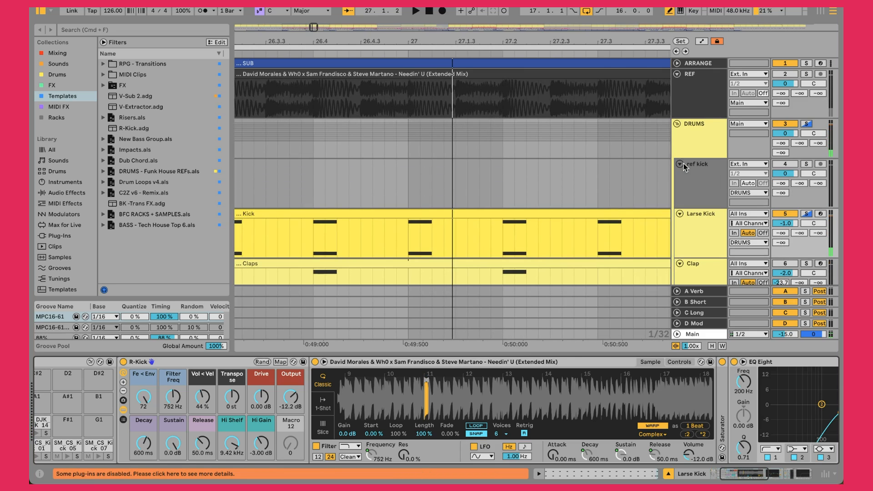
left_click_drag(389, 41, 543, 13)
left_click(299, 187)
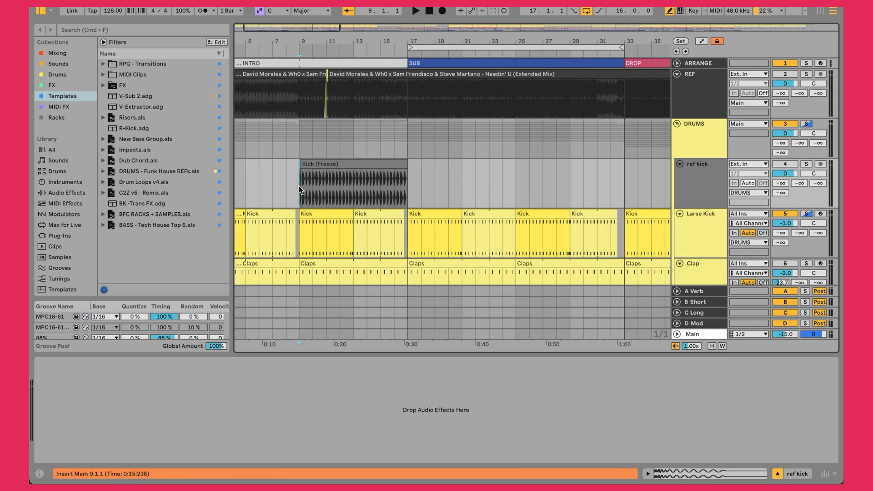
left_click(806, 164)
key("space")
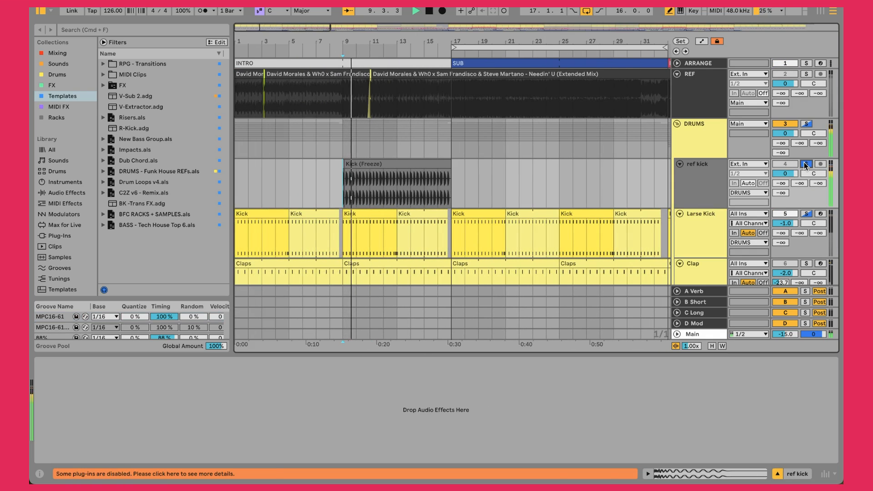
- Stop playback and select the first short Kick (Freeze) slice from 9.1.1 to 9.1.3 on the ref kick track
left_click(375, 166)
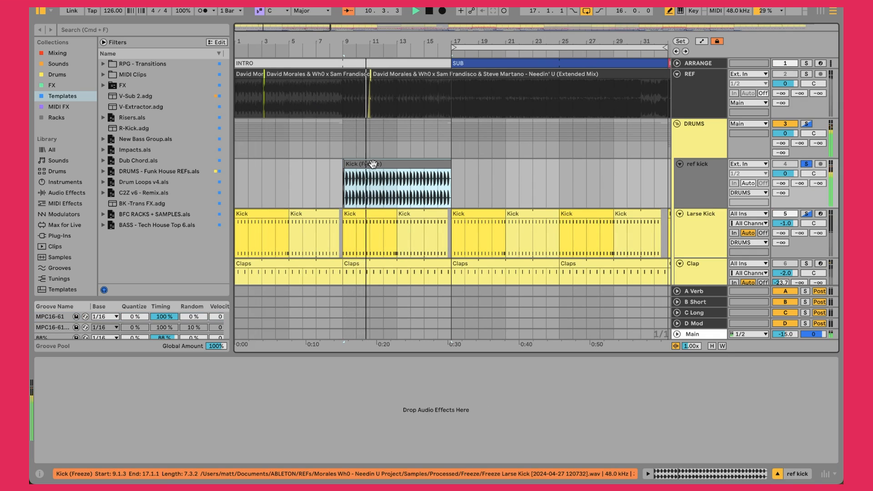
left_click_drag(347, 34, 332, 159)
left_click(328, 178)
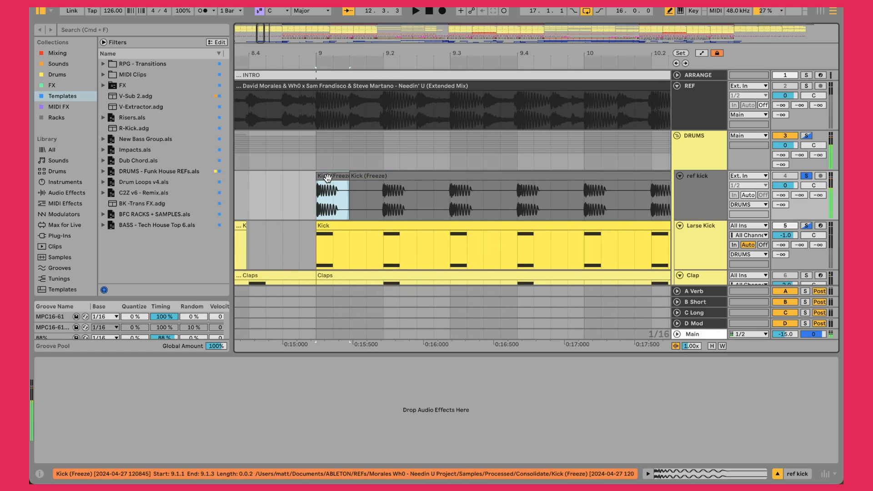
left_click_drag(310, 190, 346, 190)
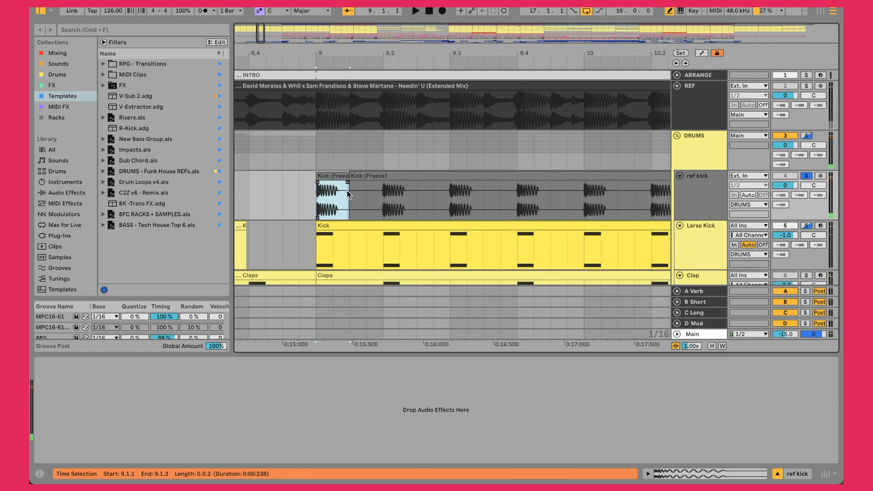
- Locate the selected kick slice's sample in the browser and search the library for similar sounds
right_click(336, 177)
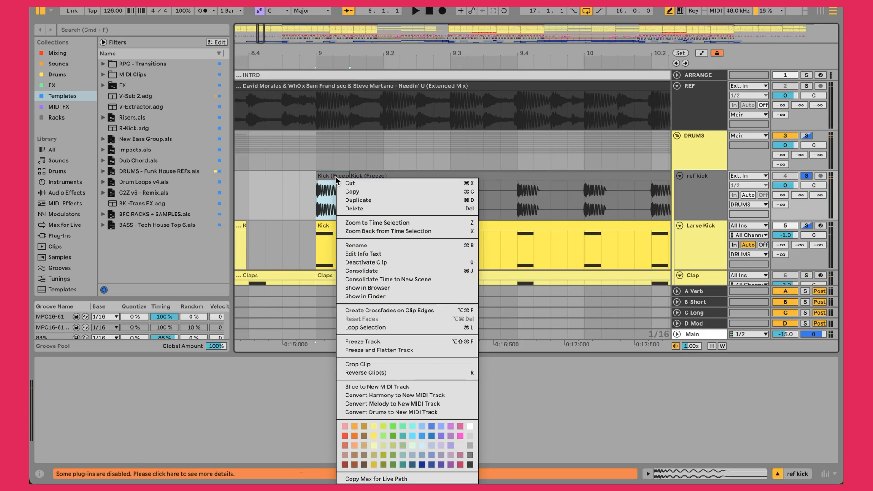
left_click(368, 288)
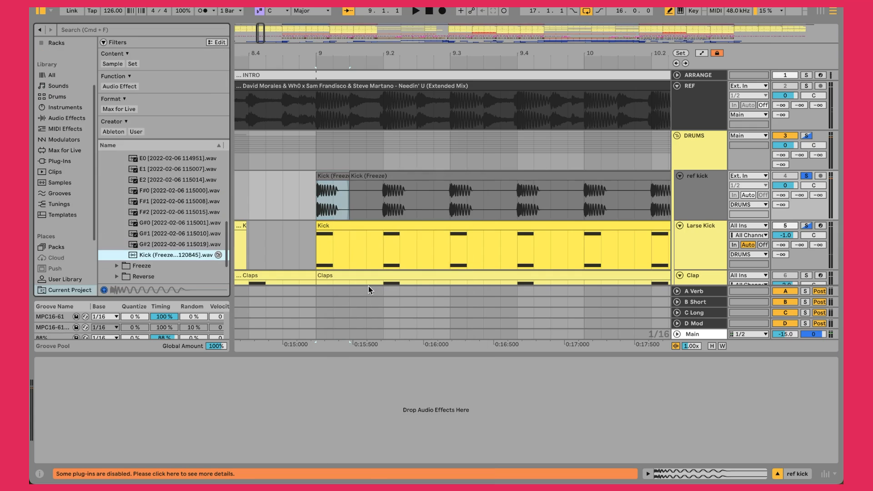
left_click(219, 255)
- Audition the similar kick samples, including BD 909 SP1200, kick trans 2 and Kick PT Vinyl, and compare them with the frozen reference kick
left_click(142, 194)
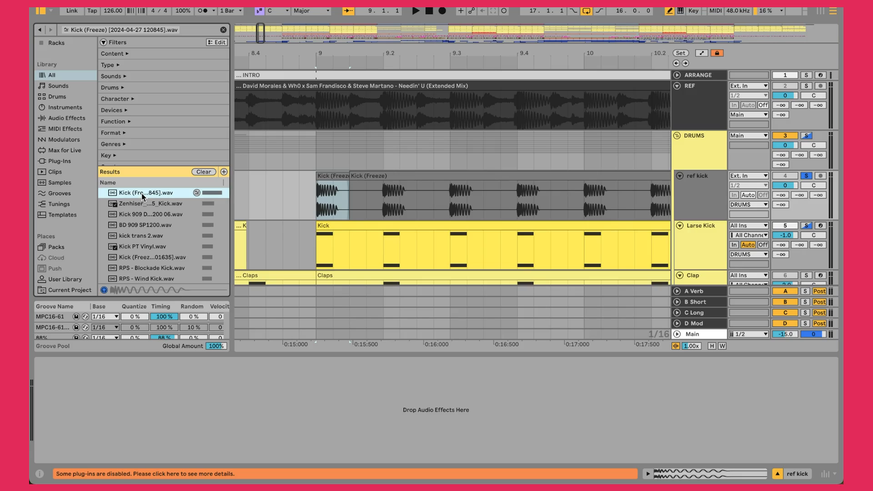
left_click(141, 205)
left_click(141, 215)
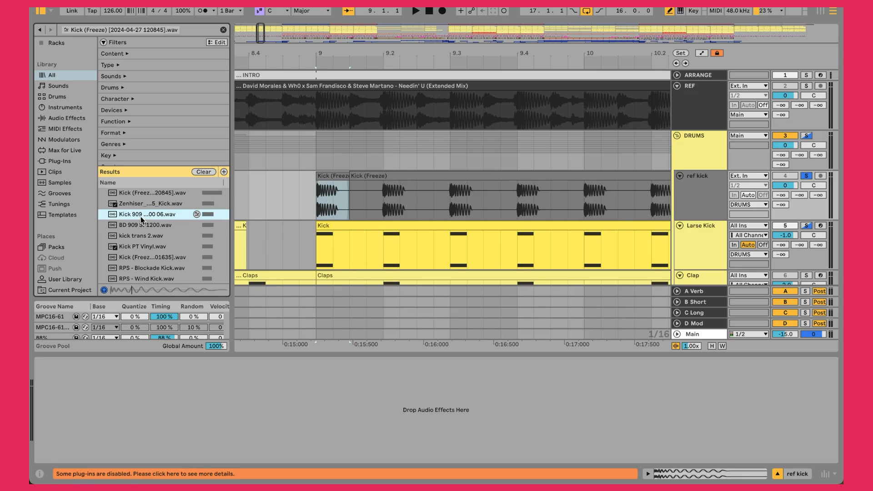
left_click(142, 236)
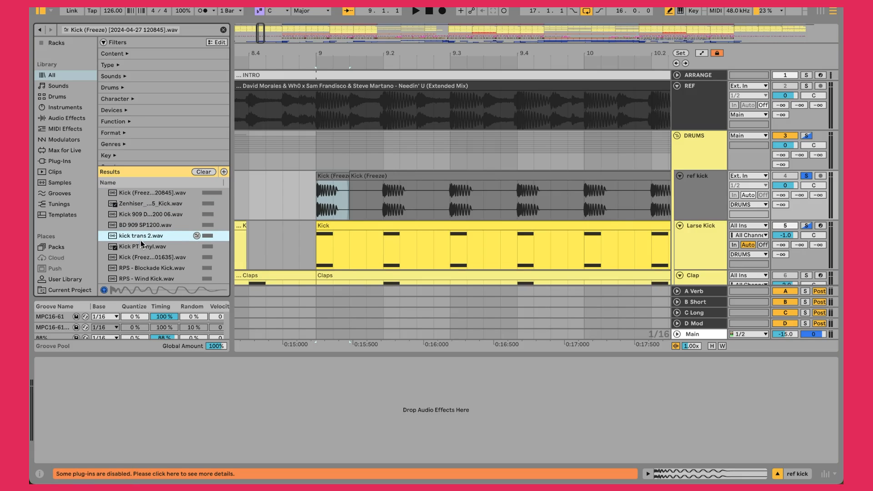
left_click(143, 247)
left_click(135, 193)
left_click(138, 226)
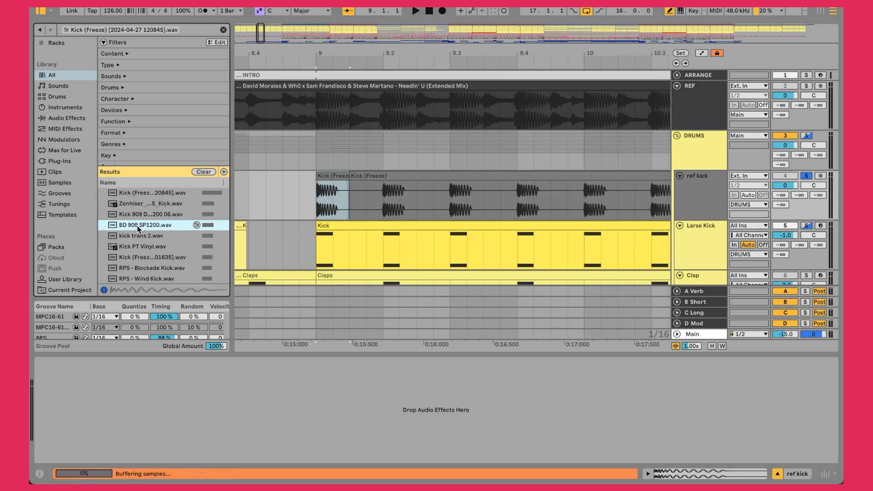
left_click(143, 248)
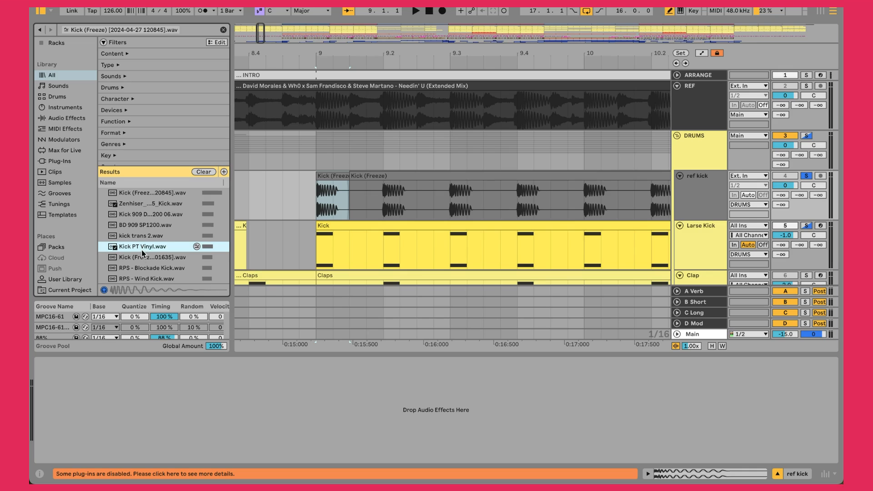
left_click(142, 258)
left_click(141, 268)
left_click(134, 218)
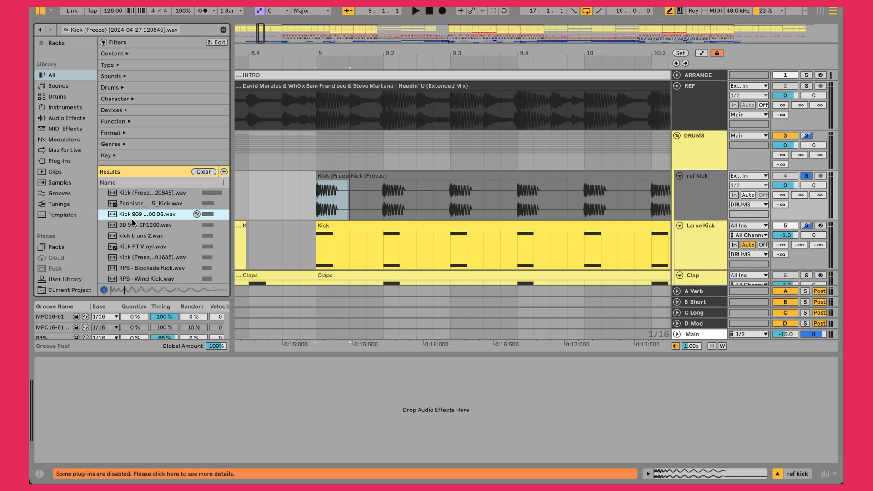
left_click(150, 226)
left_click(145, 195)
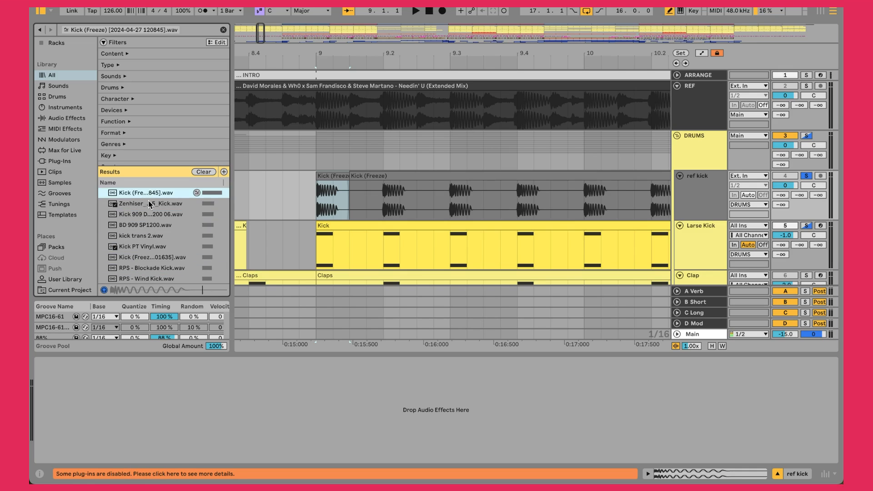
left_click(161, 217)
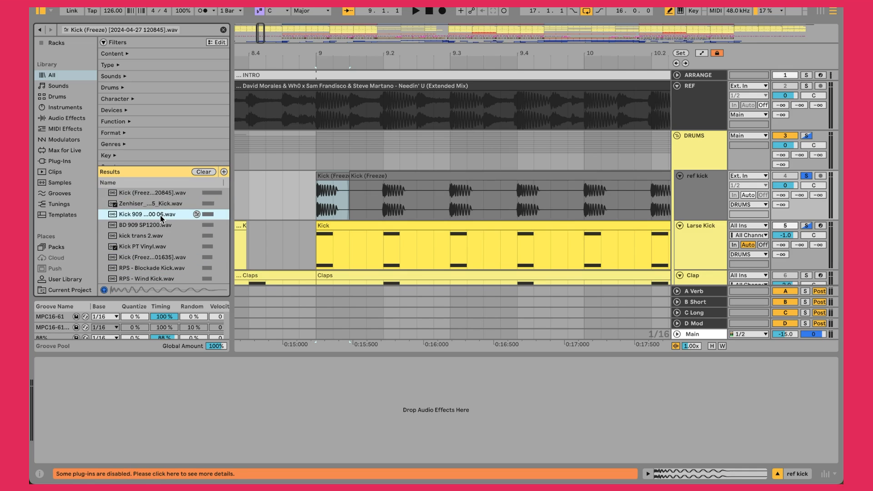
- Play the Larse Kick track from bar 9, mute its R-Kick pad and show the RPS - Territory Kick pad's sampler
left_click(806, 226)
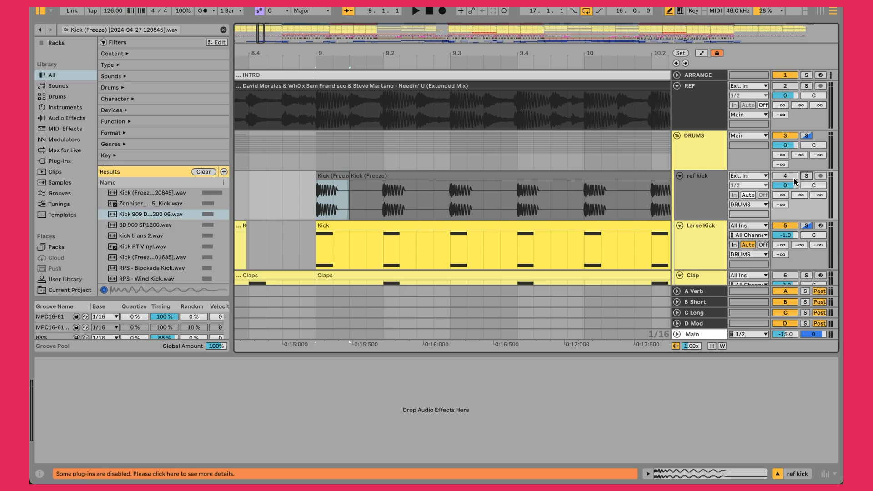
key("space")
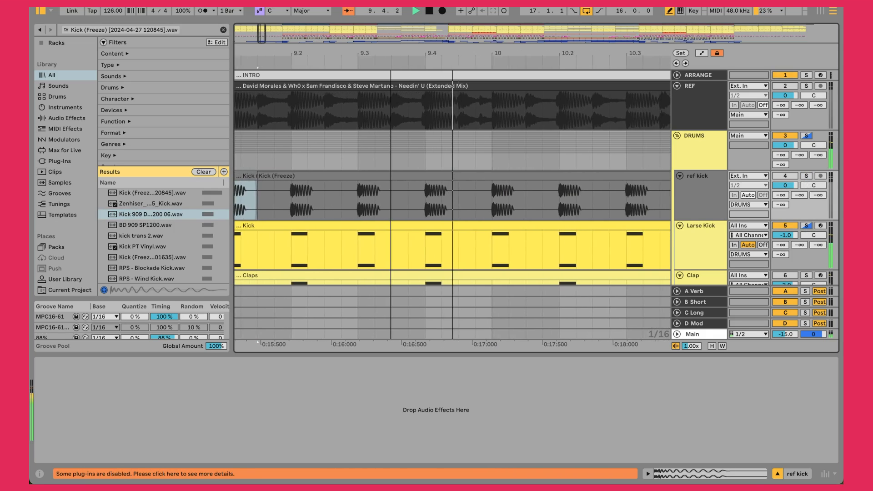
left_click_drag(391, 54, 390, 22)
left_click(696, 253)
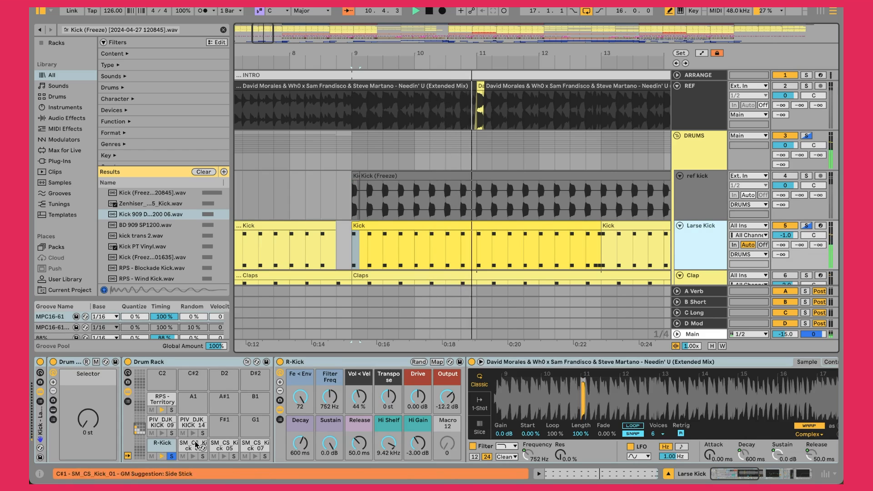
left_click(151, 457)
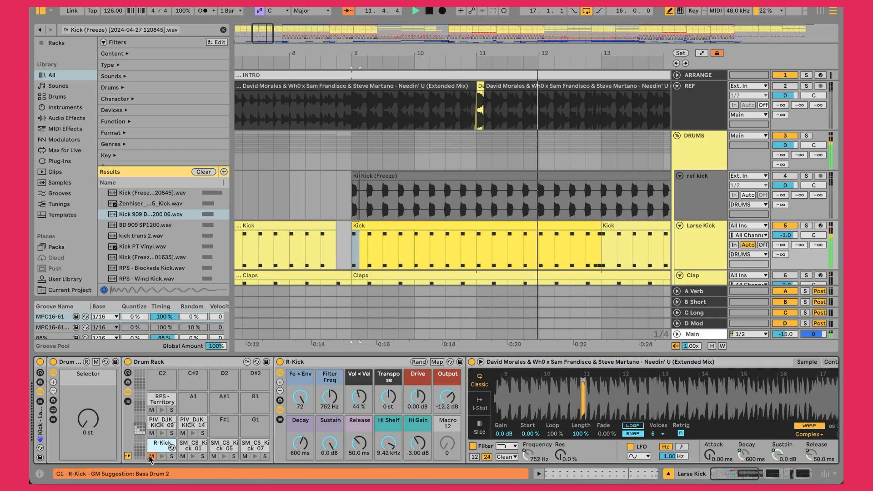
left_click(163, 398)
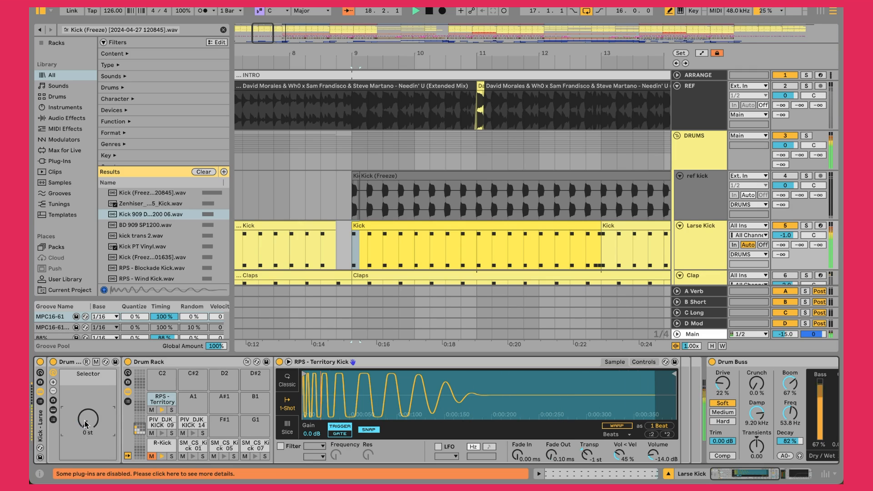
- Try the bar 9 Kick clip's RPS - Territory Kick notes on PIV_DJK_KICK_14, move them back and return to the device chain
double_click(457, 224)
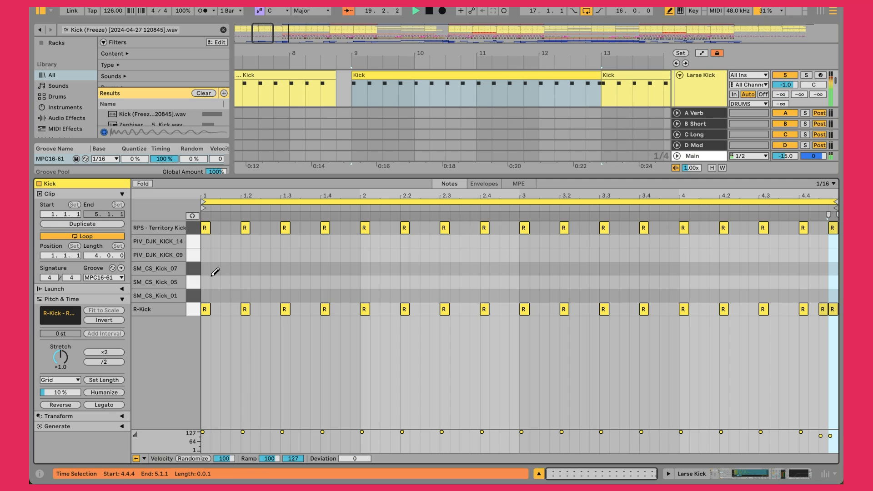
left_click(190, 230)
key("Down")
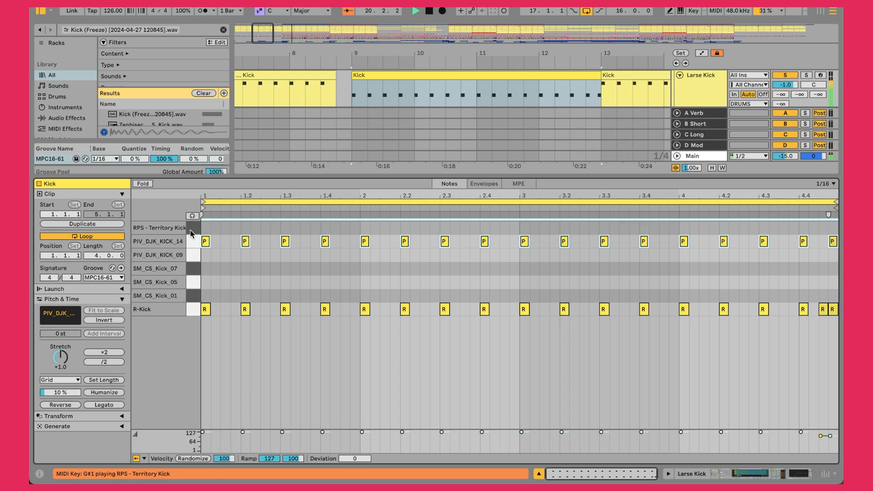
key("Up")
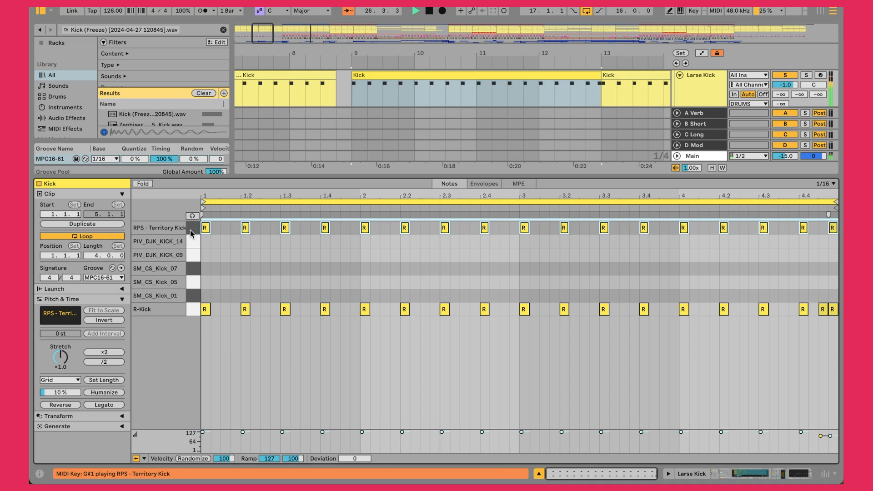
key("shift+Tab")
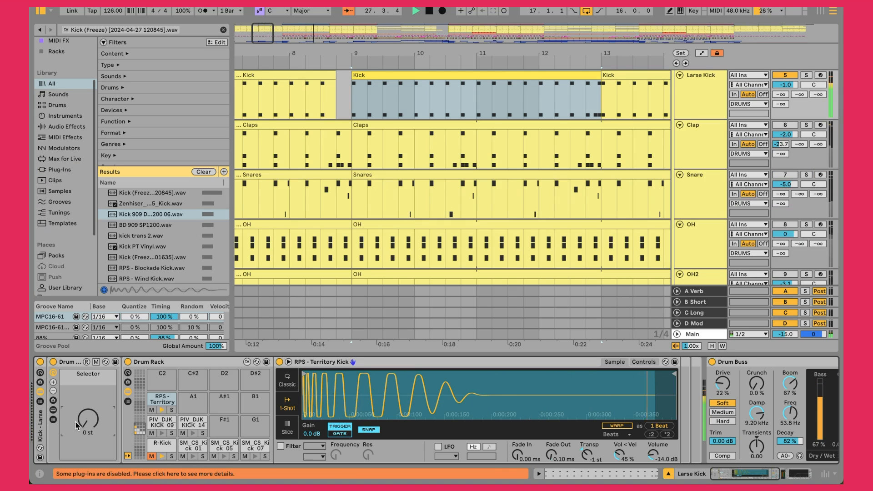
- Unmute the R-Kick pad, inspect its sampler and EQ Eight high shelf, and compare it with the RPS - Territory Kick pad
left_click(163, 443)
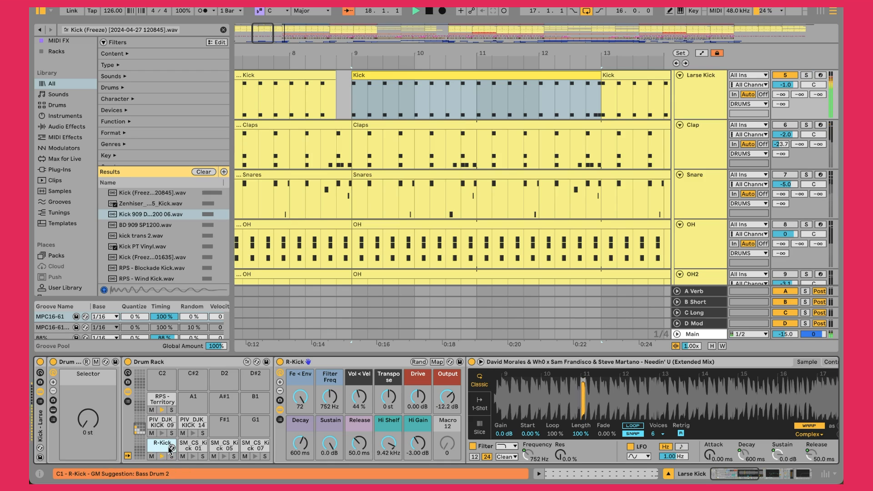
scroll(463, 440, "right", 10)
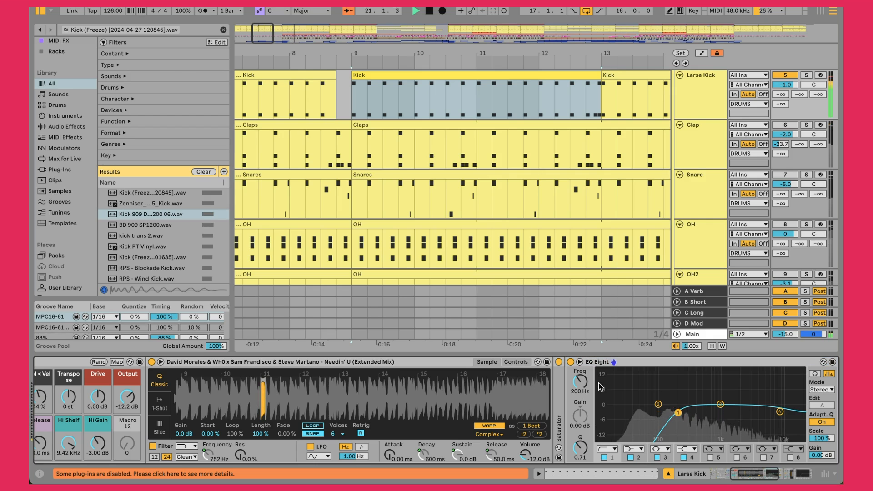
left_click(780, 412)
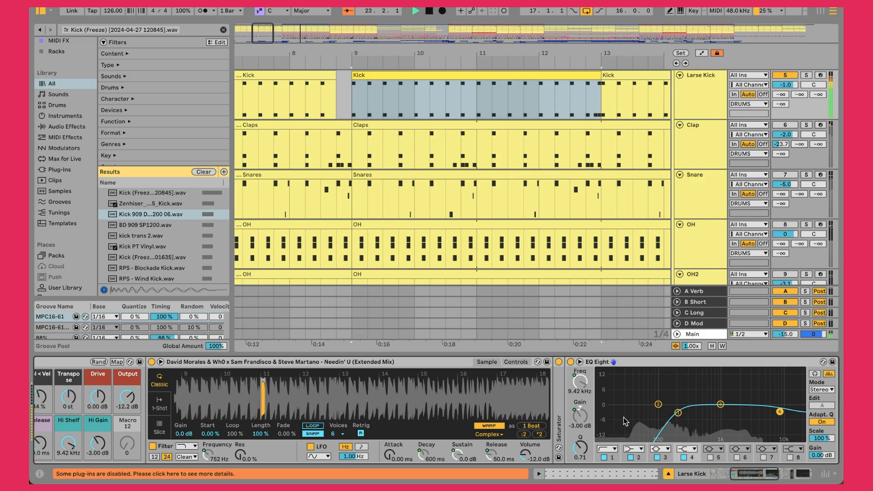
scroll(400, 409, "left", 10)
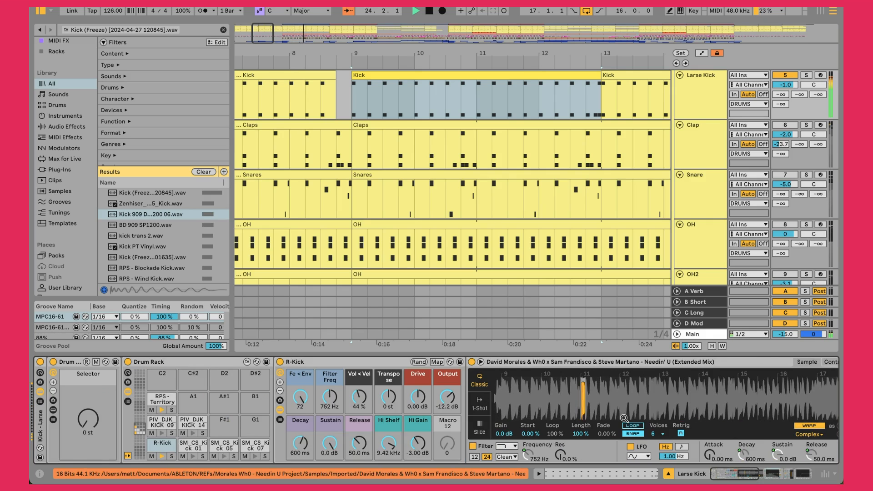
left_click(161, 400)
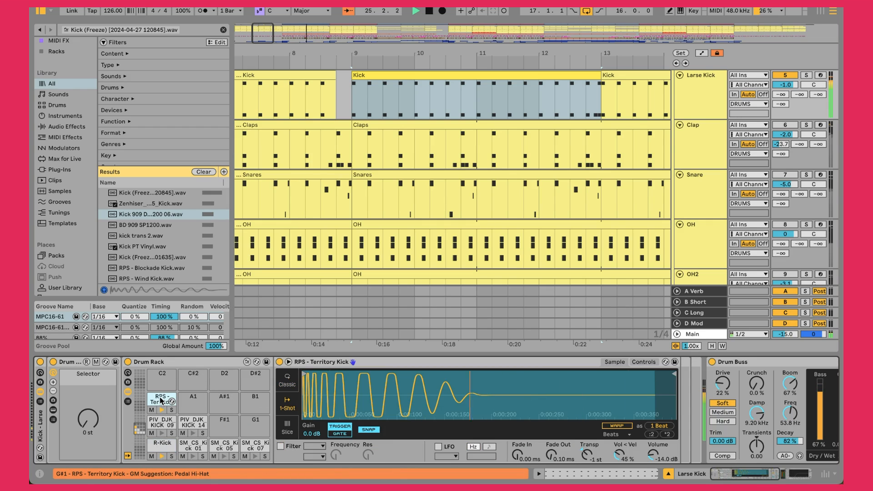
left_click(159, 447)
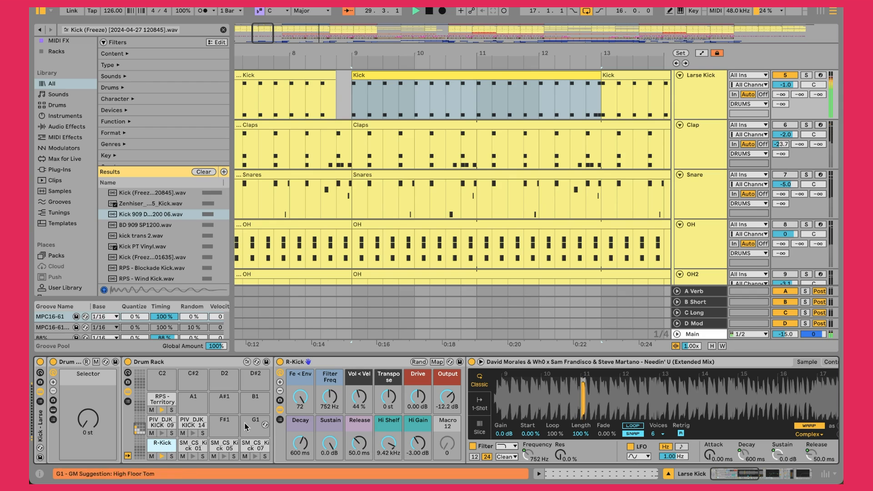
- Set the Larse Kick track's Drum Buss Boom to 66% and compare the kick with the device off and on
scroll(257, 405, "down", 4)
scroll(256, 405, "right", 3)
scroll(579, 407, "right", 3)
scroll(579, 406, "right", 3)
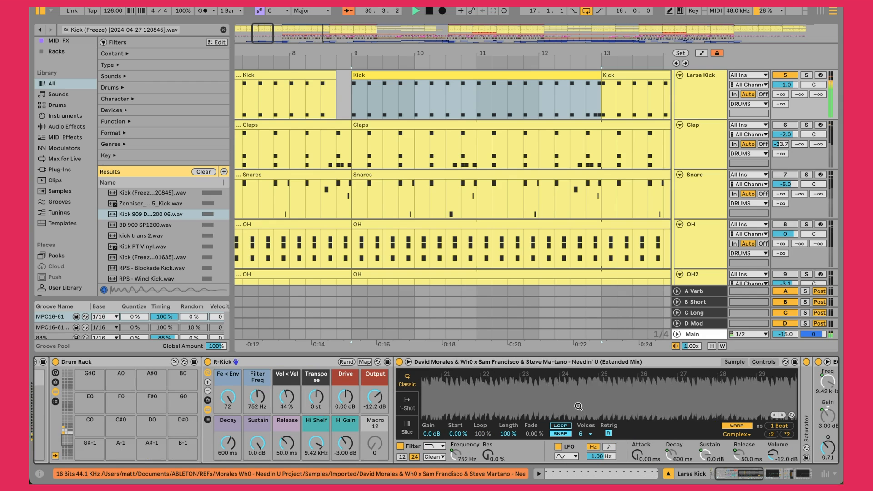
scroll(697, 425, "right", 5)
scroll(696, 425, "right", 2)
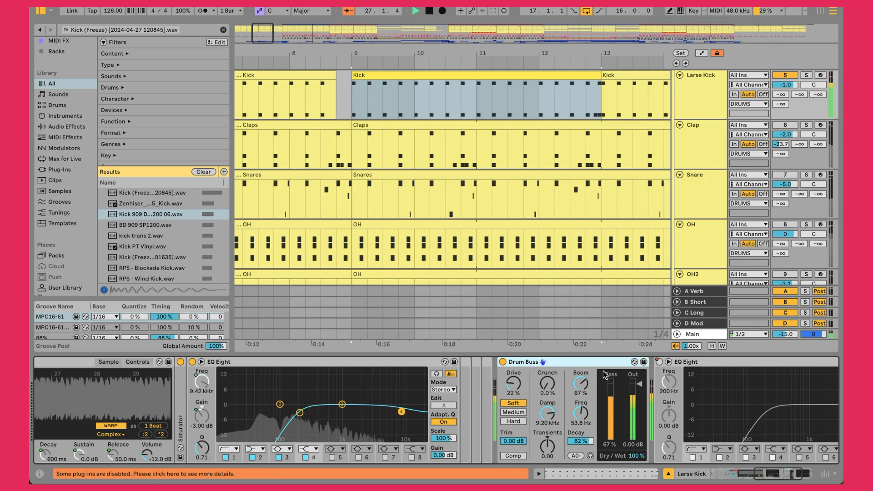
left_click_drag(585, 381, 584, 383)
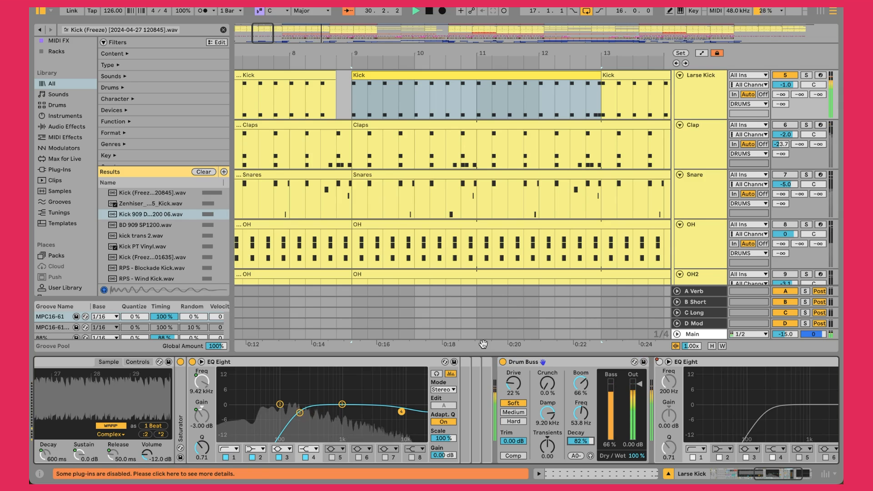
left_click(502, 362)
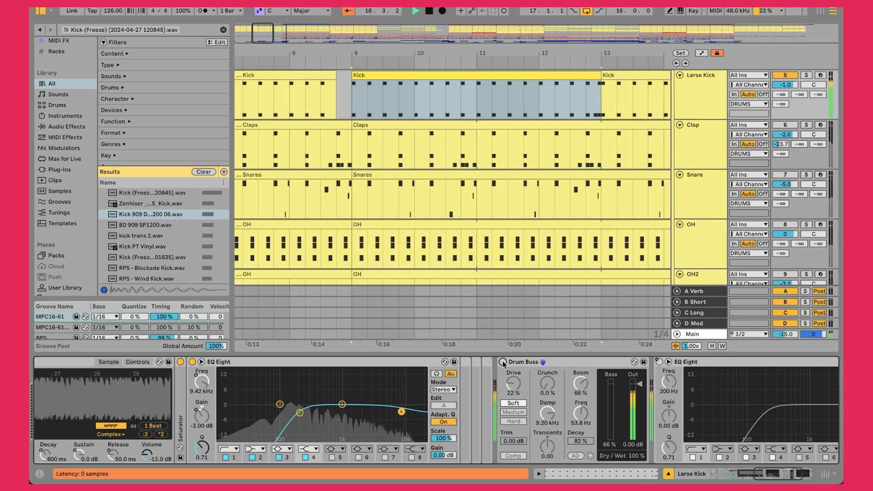
left_click(503, 362)
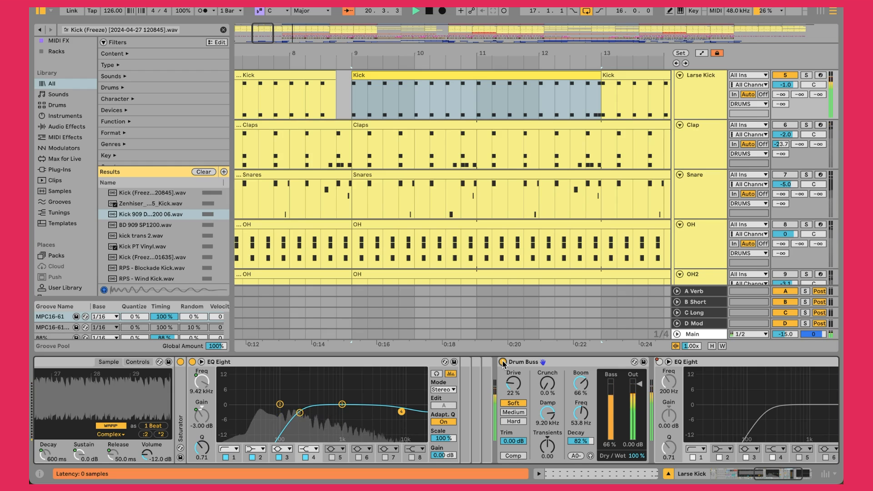
- Turn on the EQ Eight that follows Drum Buss on the Larse Kick track
left_click_drag(375, 55, 374, 31)
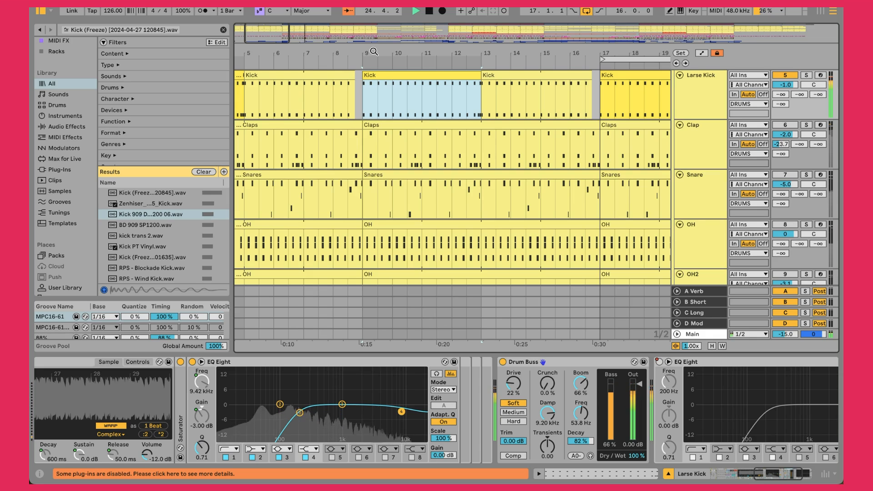
left_click_drag(373, 51, 340, 52)
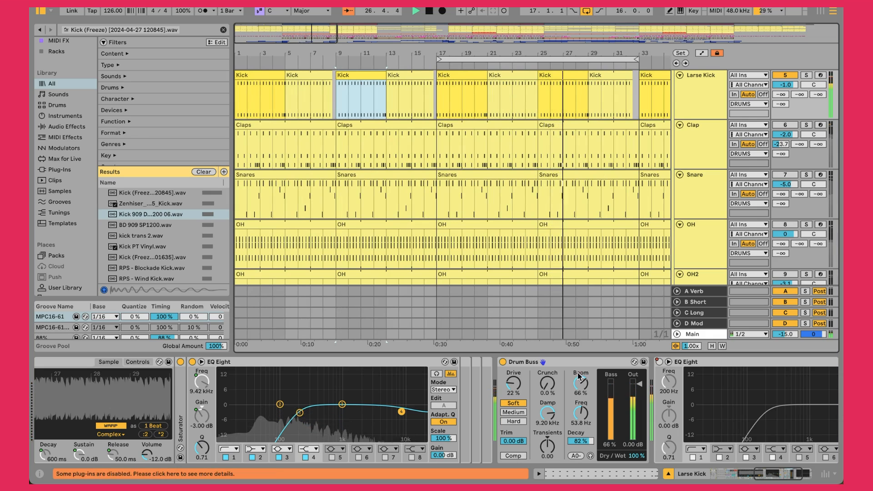
left_click(604, 362)
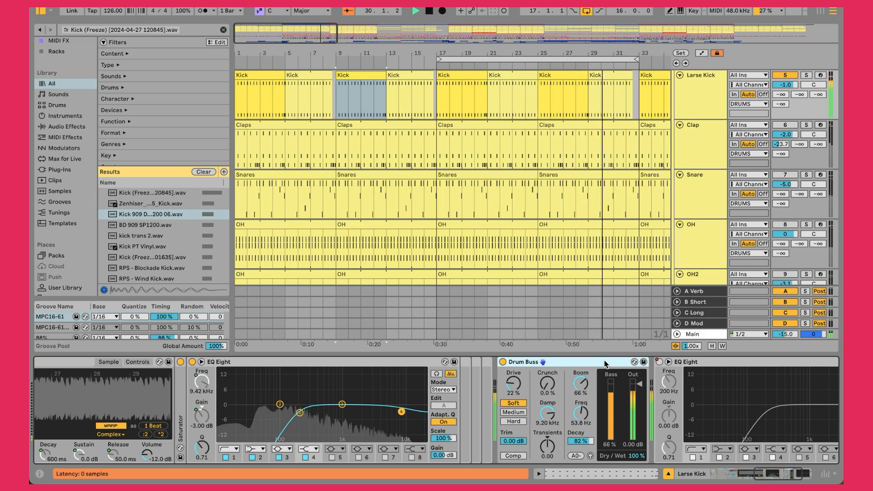
left_click(658, 361)
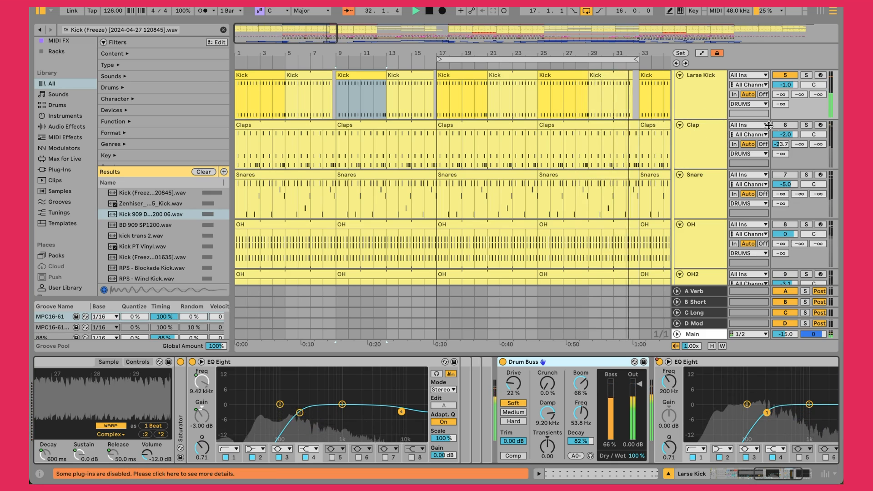
- Activate the Clap track, examine the layered notes of its Claps clip at bar 17 and return to the device chain
left_click(706, 140)
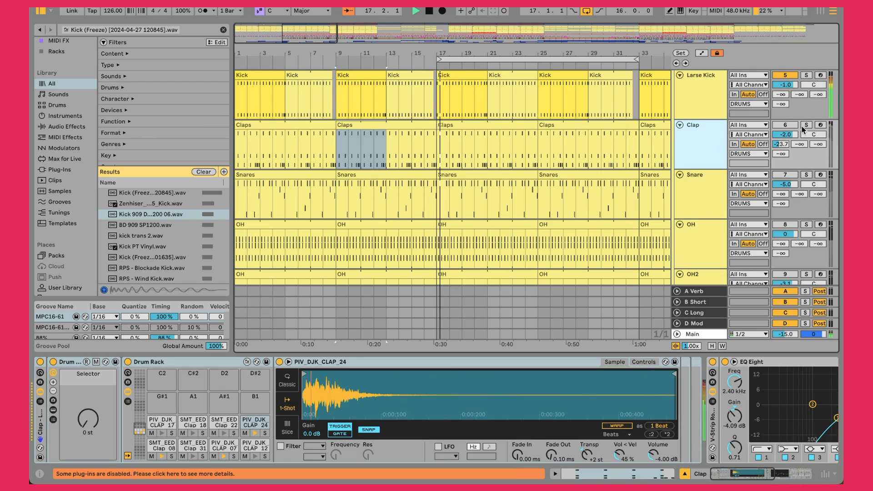
double_click(446, 128)
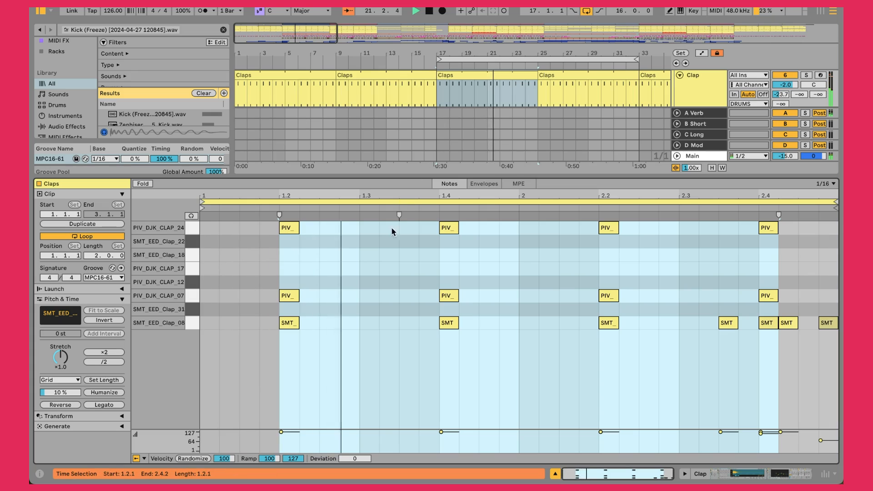
left_click(362, 287)
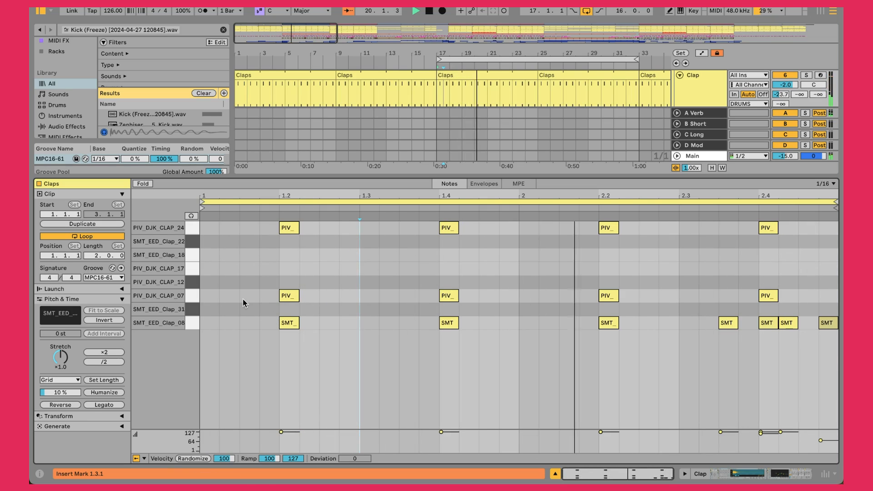
key("shift+Tab")
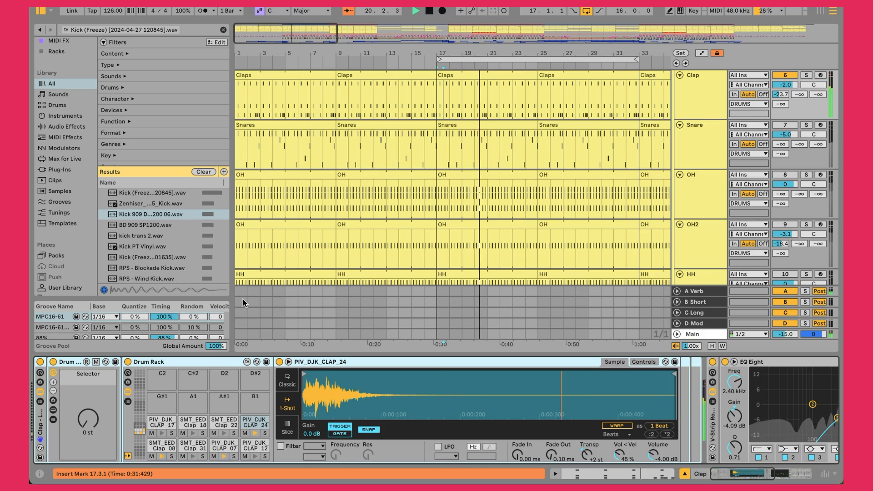
- Examine the panning controls of the SMT_EED_Clap_08, PIV_DJK_CLAP_07 and PIV_DJK_CLAP_24 pads
left_click(149, 459)
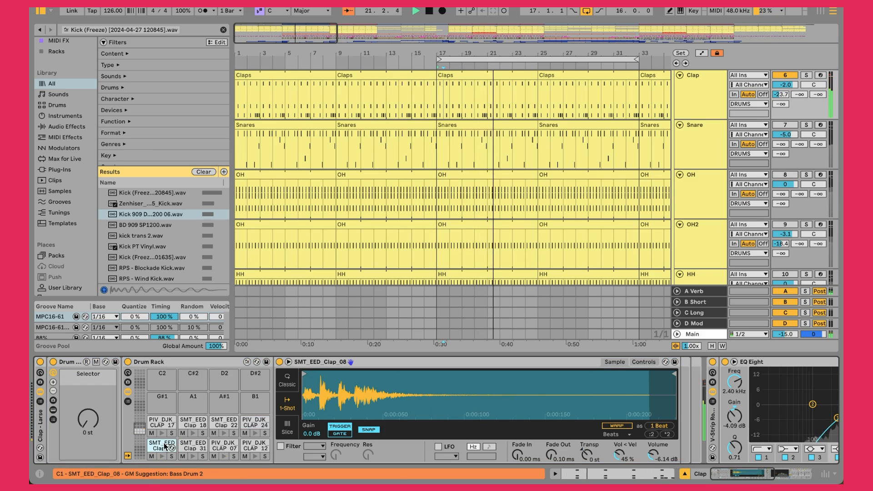
left_click(649, 365)
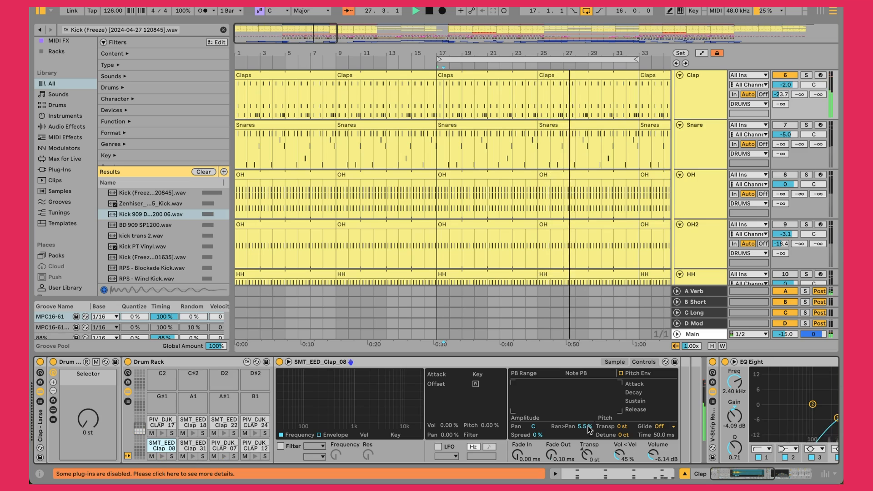
left_click(220, 447)
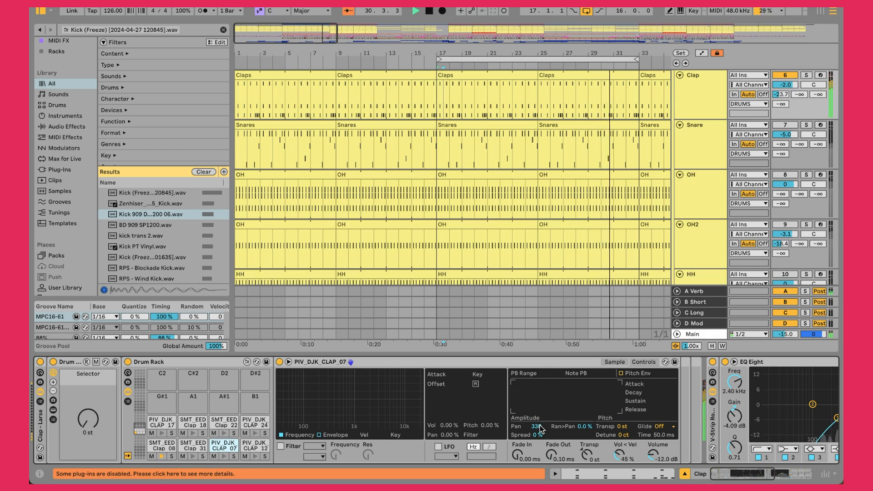
left_click(262, 423)
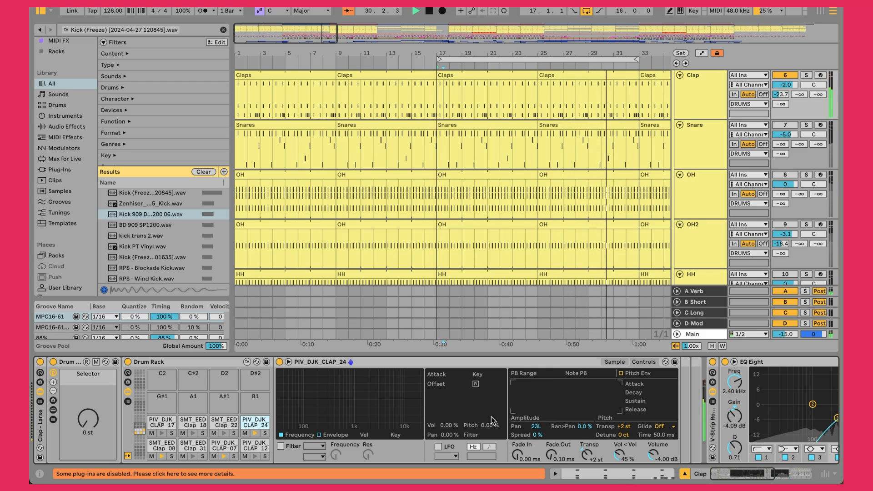
- Review the Clap track's effects, including EQ Eight and the Wider plug-in inside the WIDTH rack, and collapse the rack again
scroll(546, 414, "right", 5)
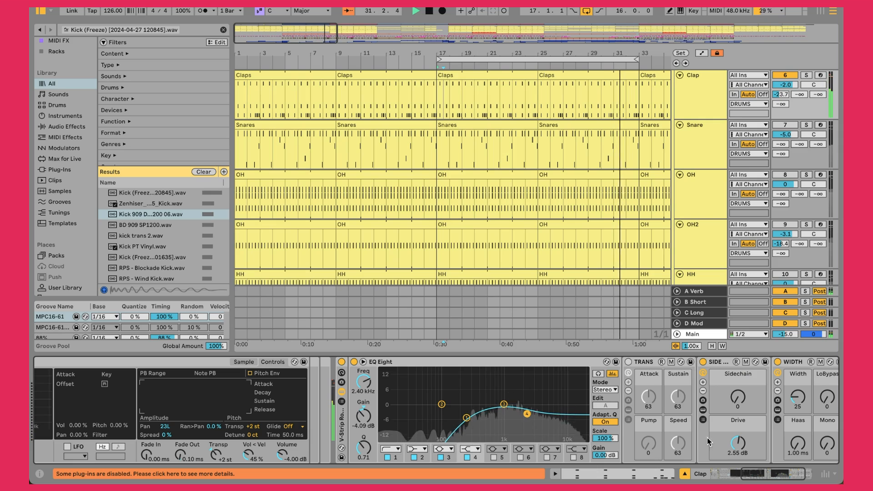
scroll(682, 433, "right", 3)
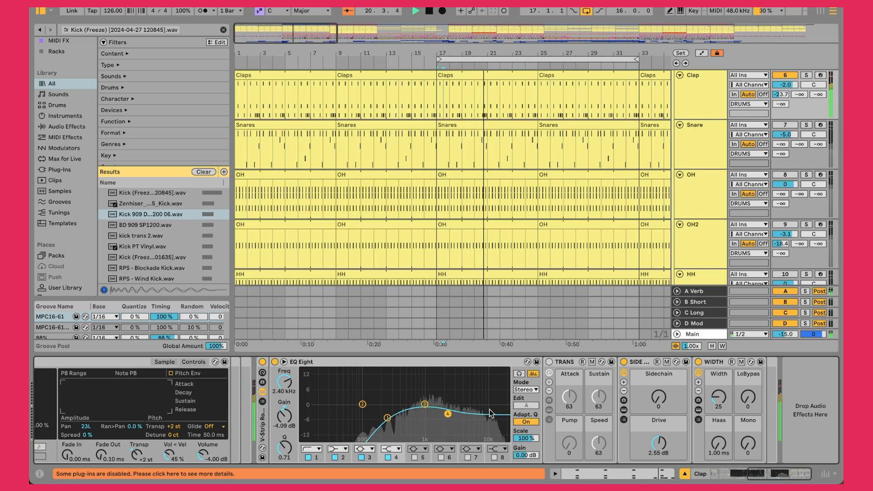
left_click(642, 363)
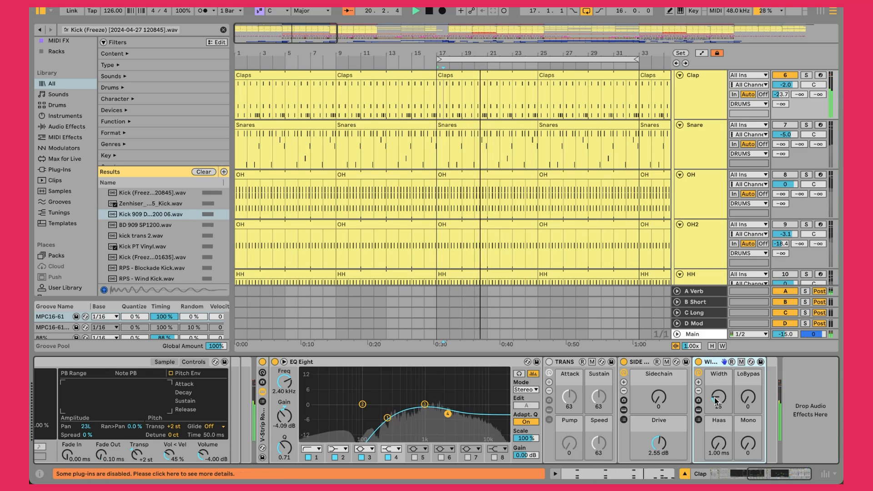
left_click(699, 410)
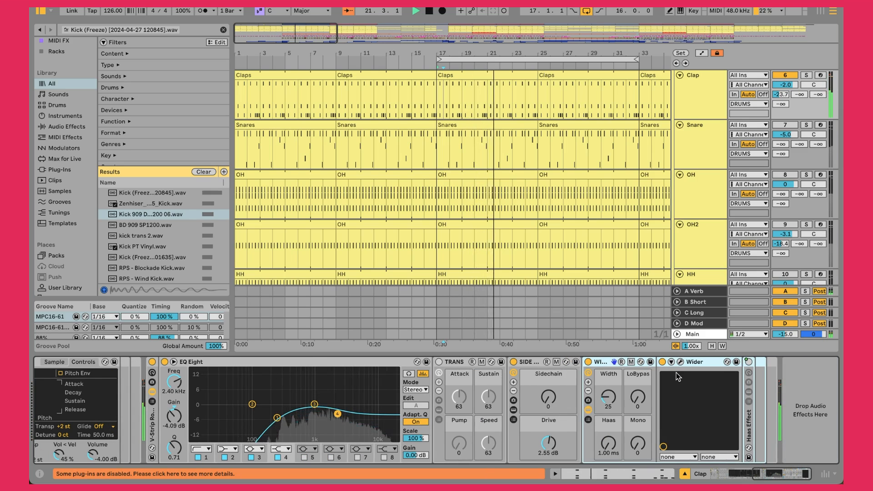
left_click(680, 361)
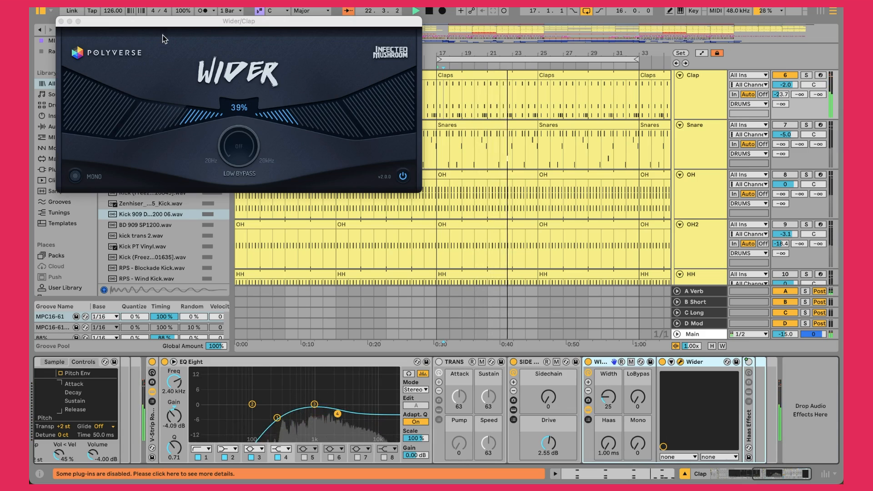
left_click(61, 22)
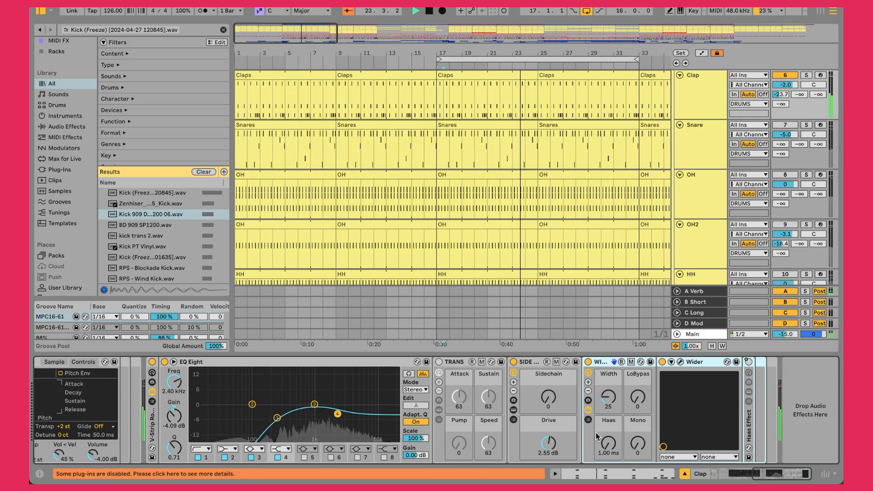
left_click(587, 411)
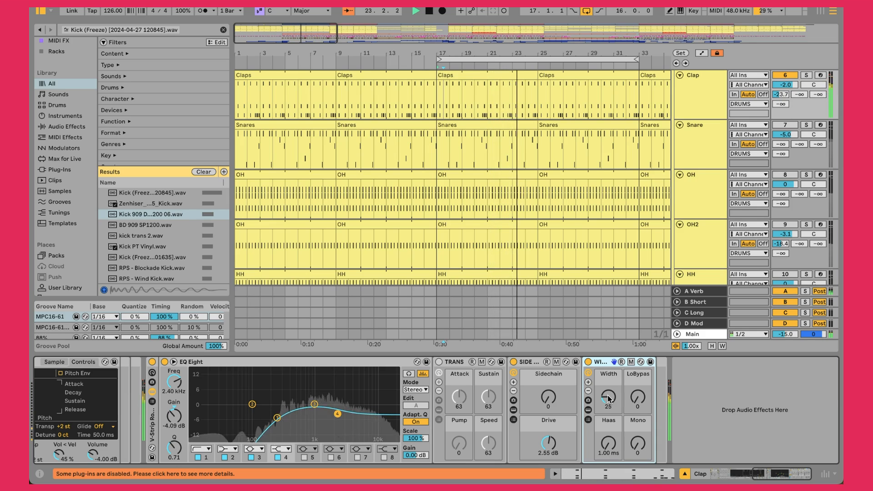
- Check the Clap track's A-Verb send and inspect the ValhallaVintageVerb settings on the A Verb return
left_click(780, 95)
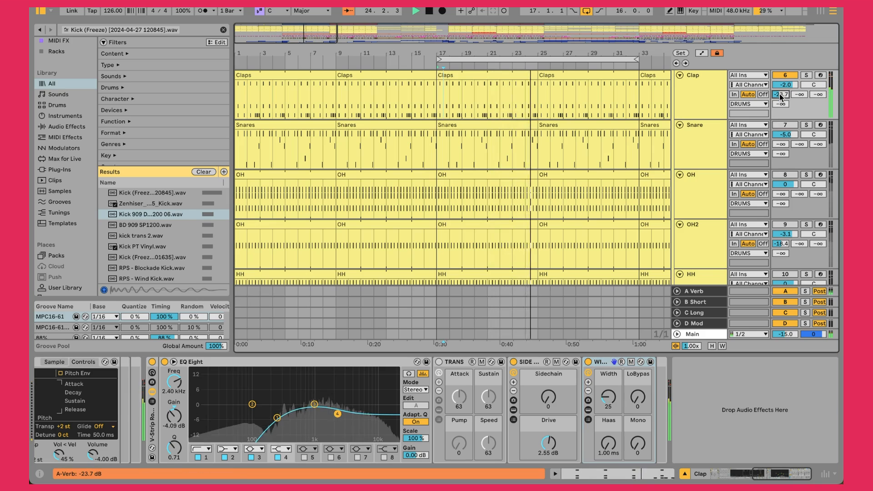
left_click(696, 291)
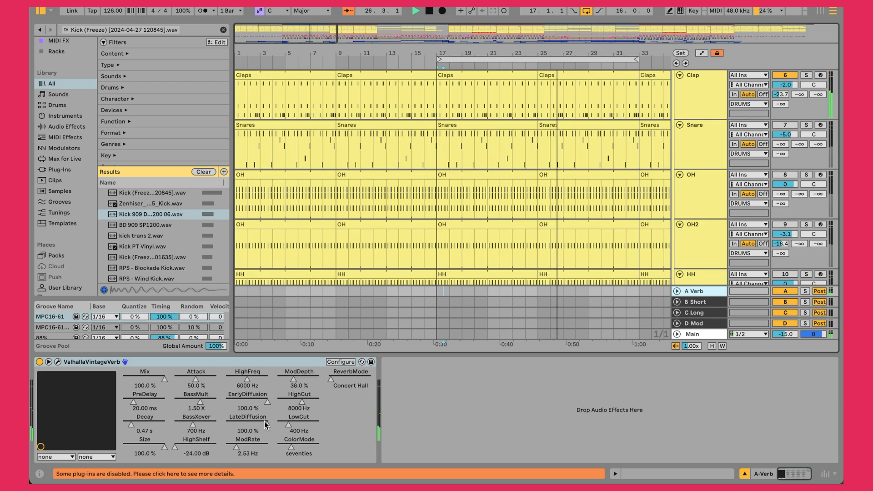
left_click(58, 362)
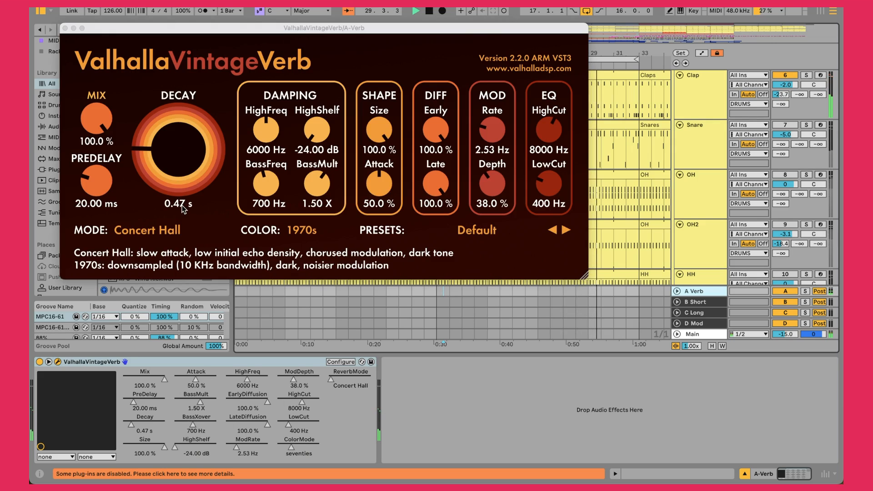
left_click(65, 29)
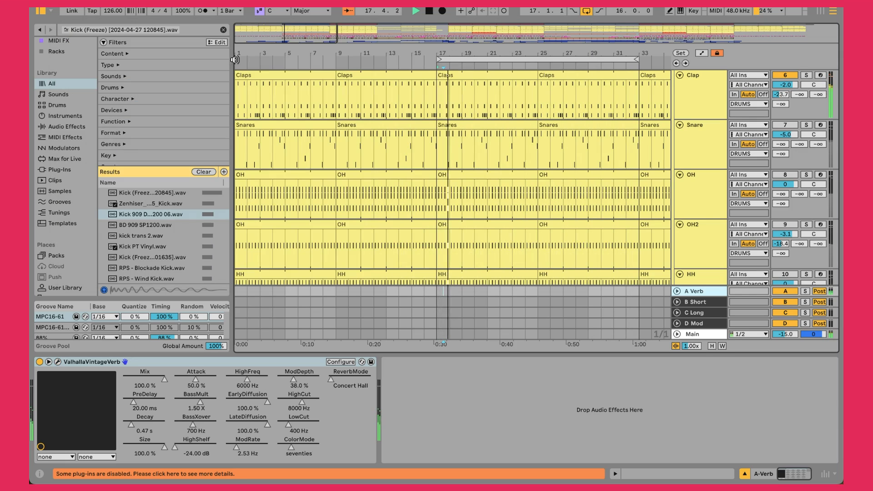
- Activate the Snare track, open its Snares clip at bar 25 and select all SMT_EED_Snare_34 notes
left_click(684, 156)
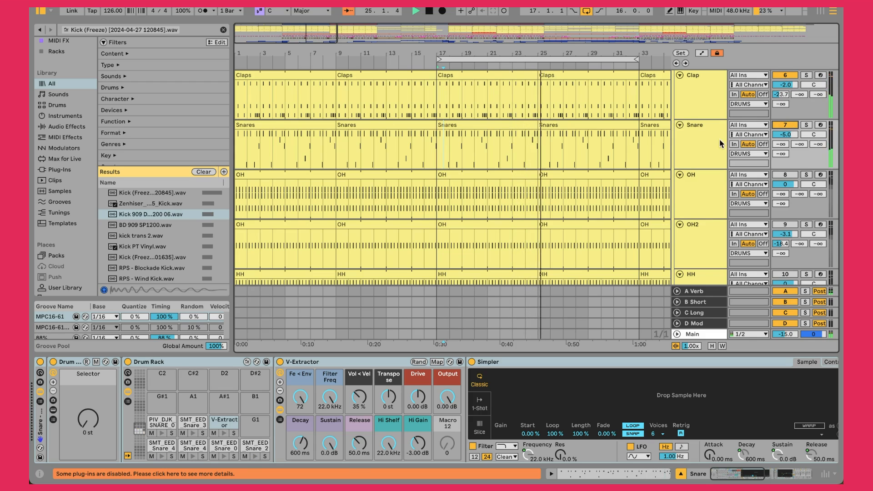
double_click(547, 132)
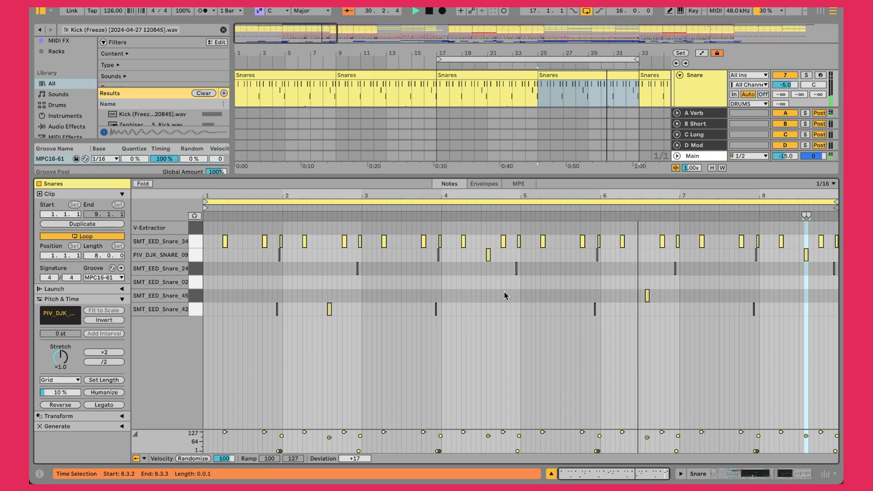
left_click(195, 242)
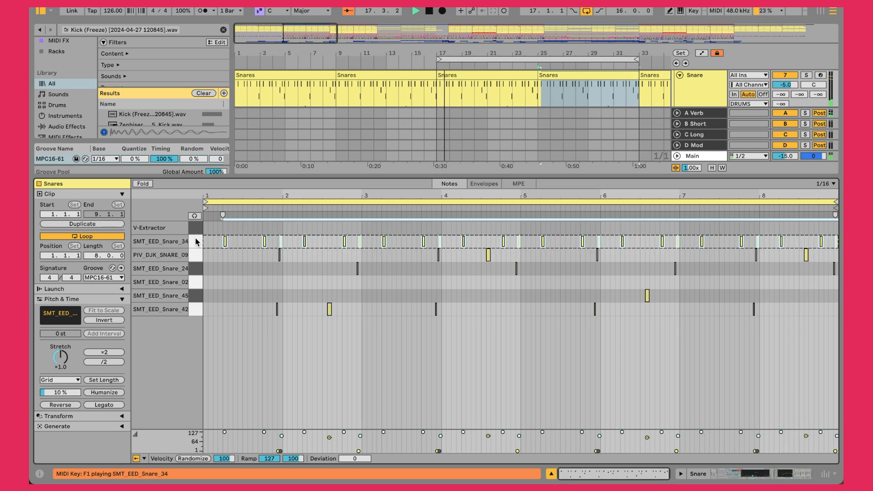
- Examine the timing and layering of the main snare hits and ghost notes across the eight-bar Snares clip
left_click_drag(216, 196, 222, 233)
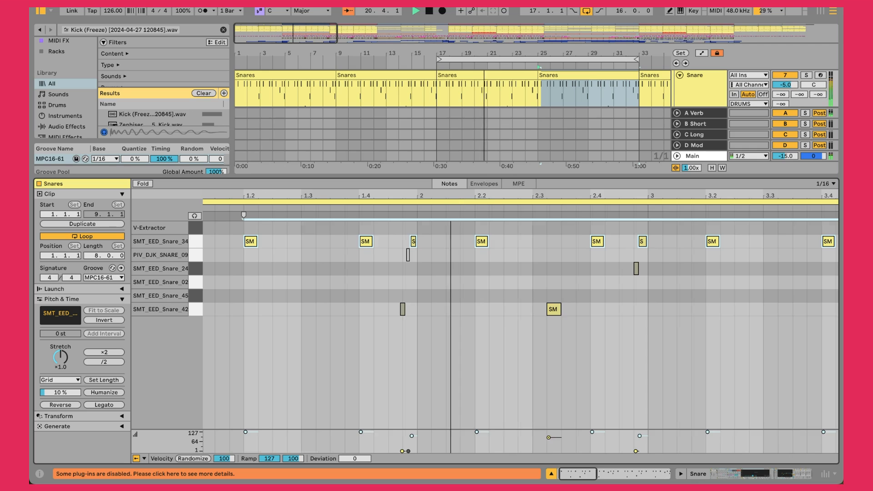
left_click_drag(221, 195, 238, 195)
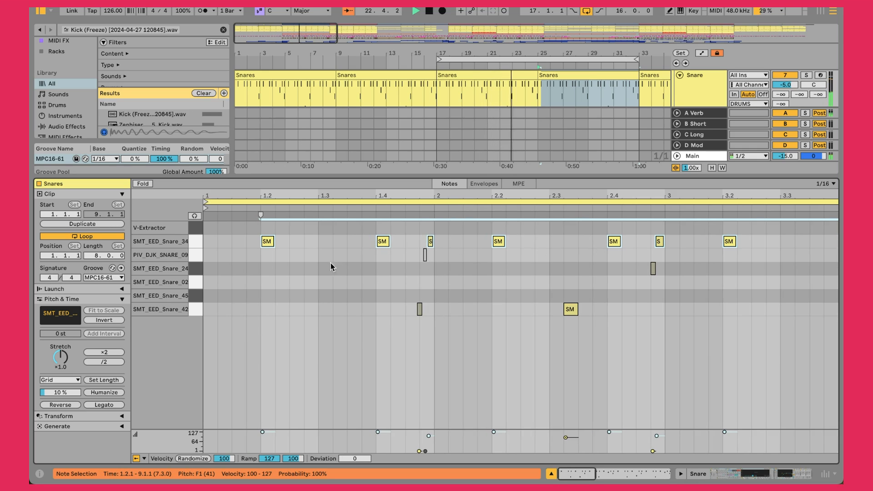
left_click(466, 272)
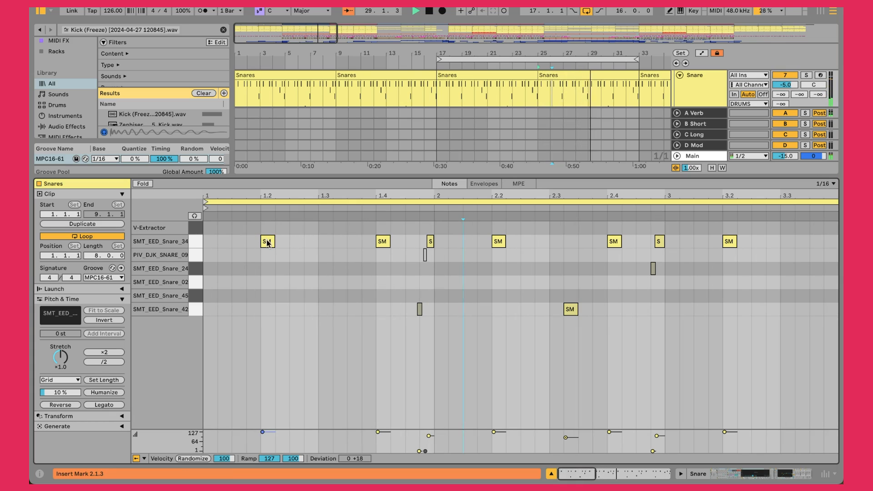
left_click(205, 242)
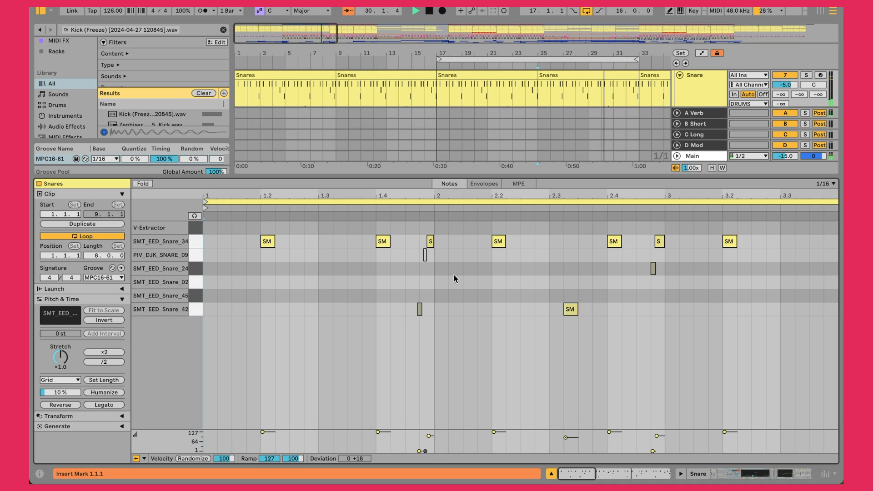
left_click(419, 342)
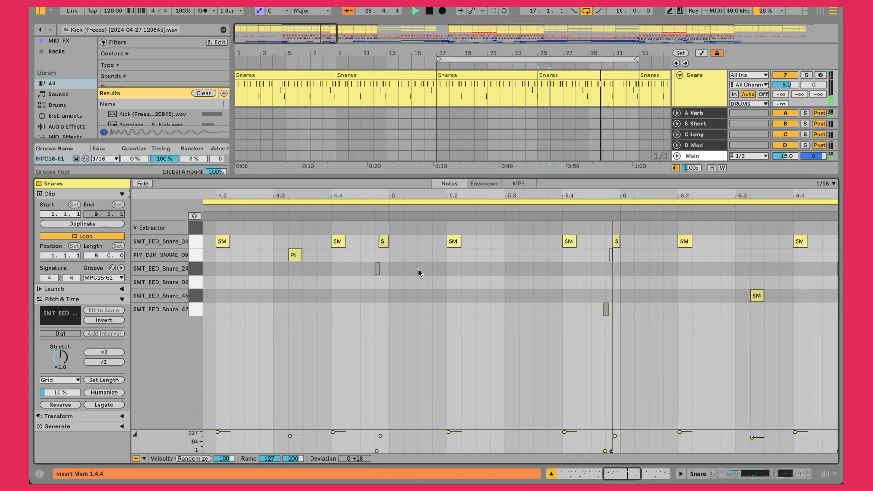
left_click_drag(460, 196, 460, 136)
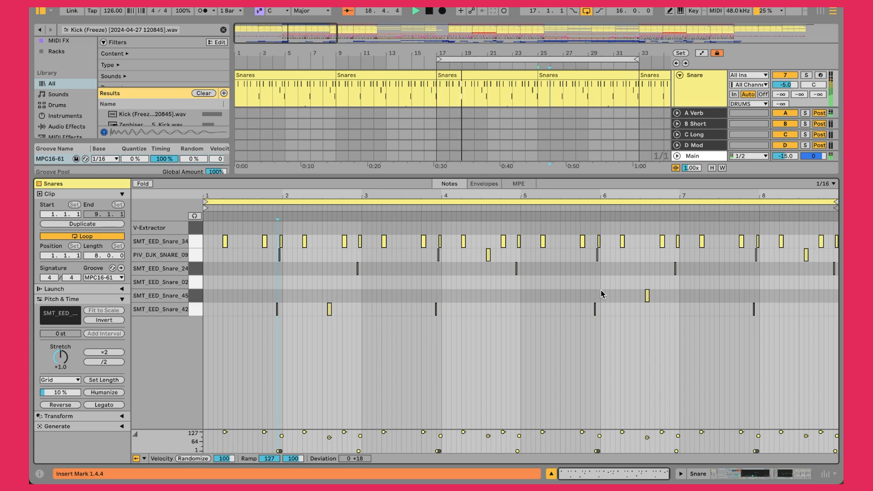
- Return to the Snare track's devices and review the SMT_EED_Snare_34 pad and the effects up to the WIDTH rack
key("shift+Tab")
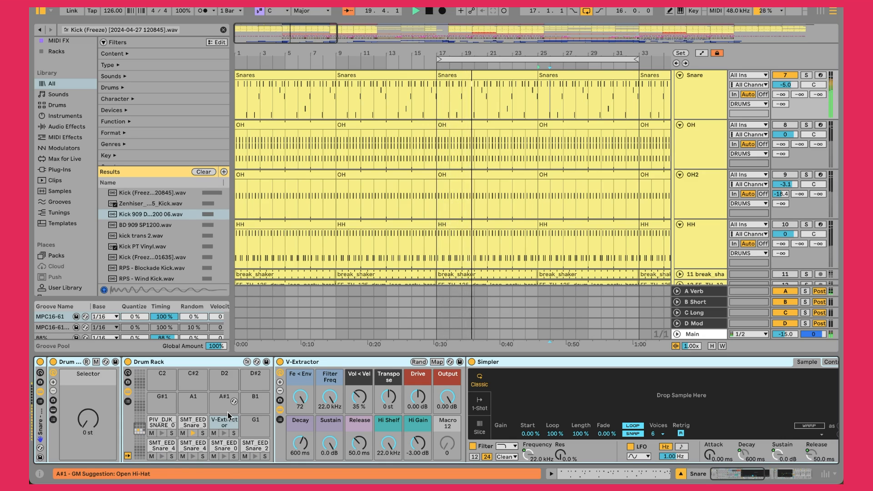
left_click(188, 424)
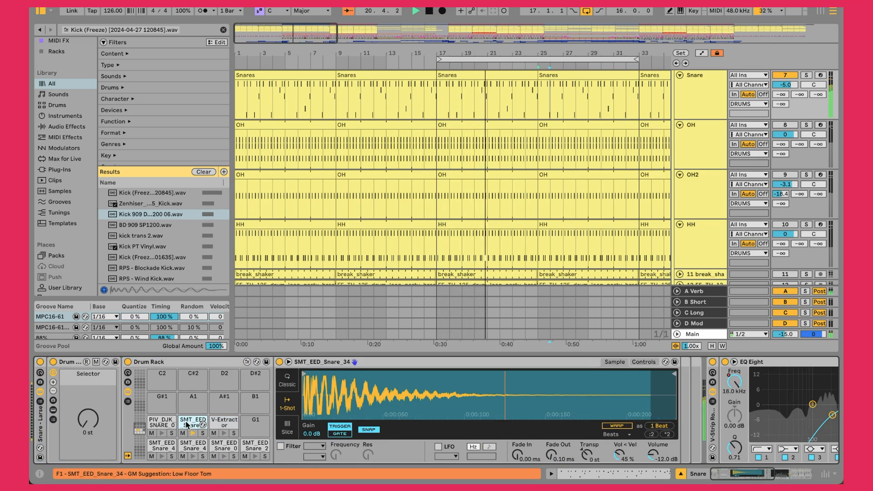
scroll(702, 400, "right", 5)
scroll(703, 400, "right", 2)
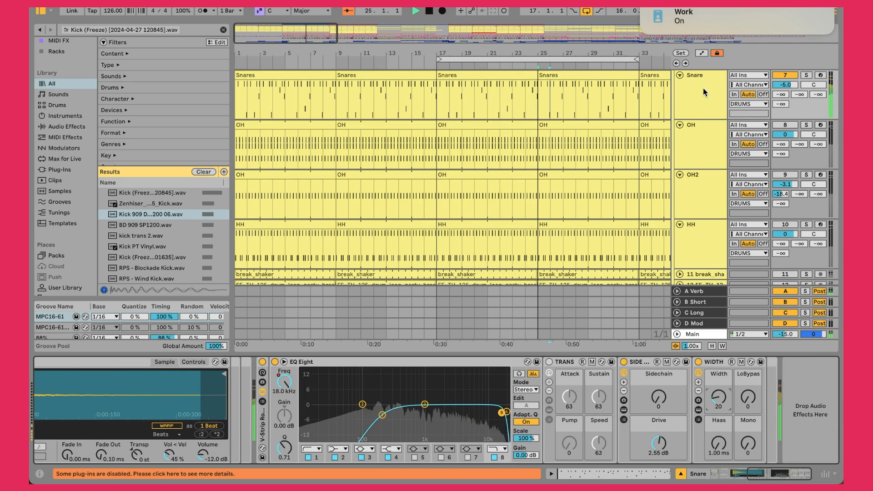
- Compare the effect chains of the Clap and Snare tracks, including their EQ Eight curves and WIDTH racks
scroll(703, 88, "up", 2)
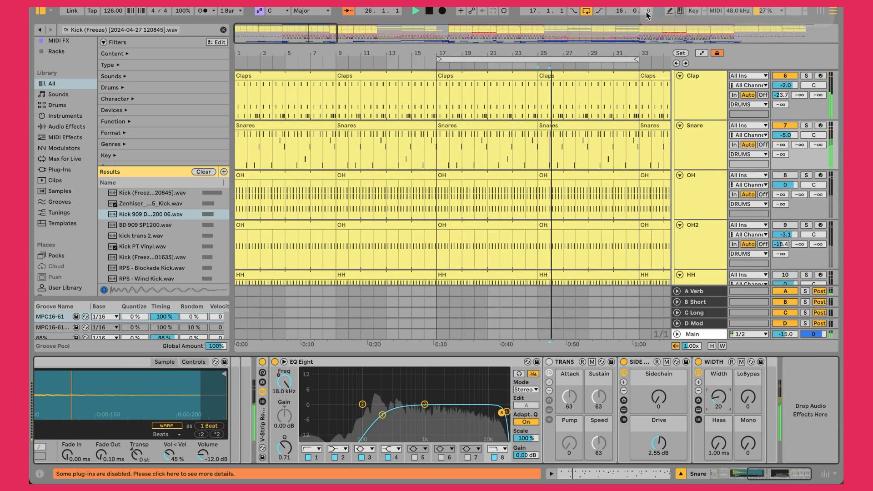
left_click(696, 94)
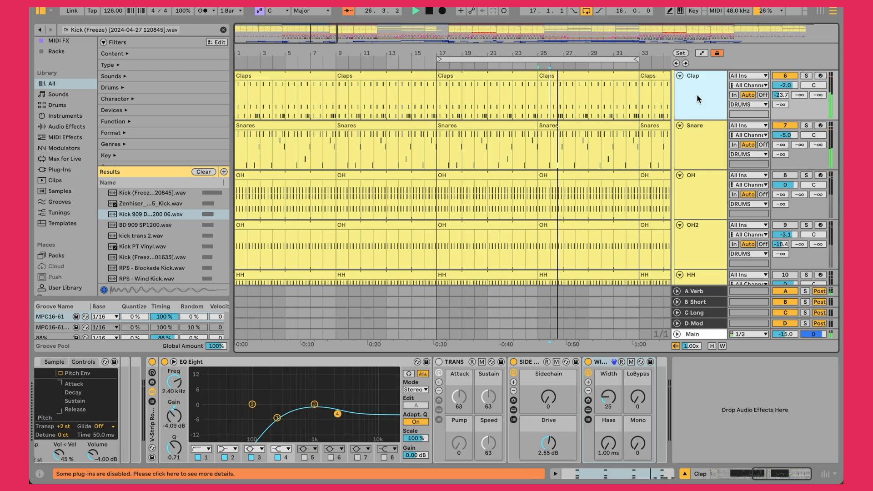
left_click(697, 129)
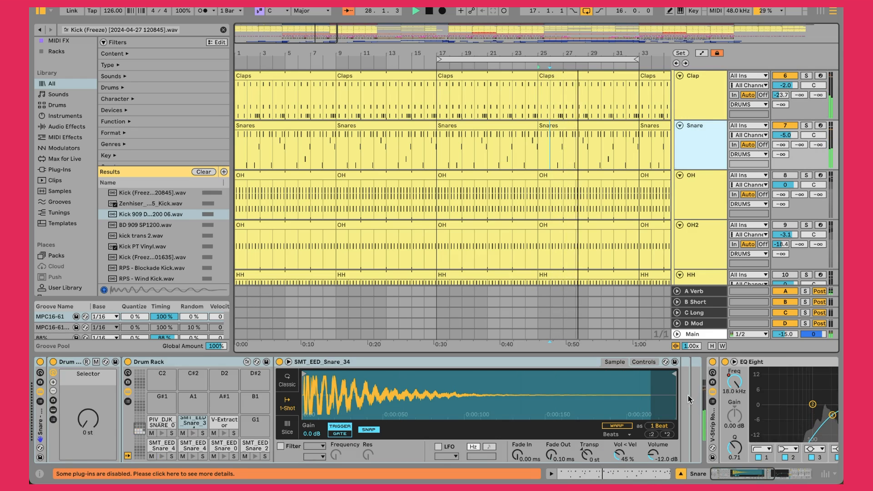
scroll(689, 395, "right", 5)
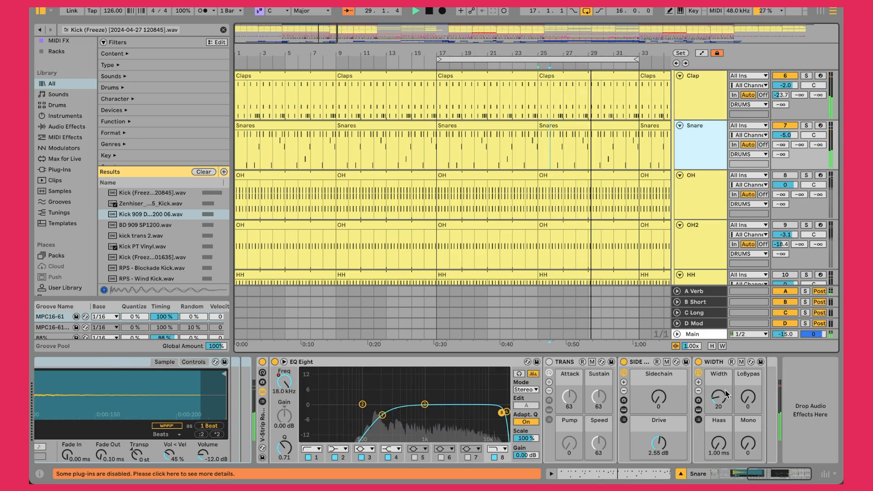
left_click(691, 96)
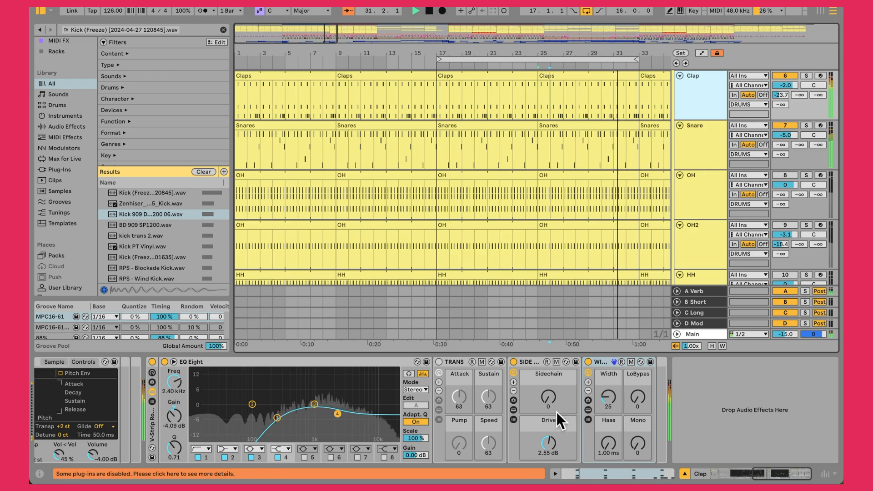
left_click(703, 146)
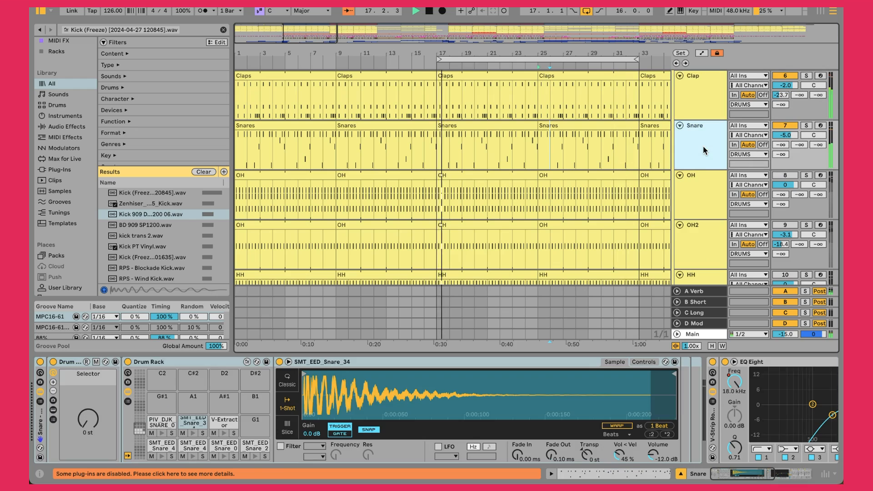
- Activate the OH track and open its OH clip at bar 17 in the note editor
left_click(703, 189)
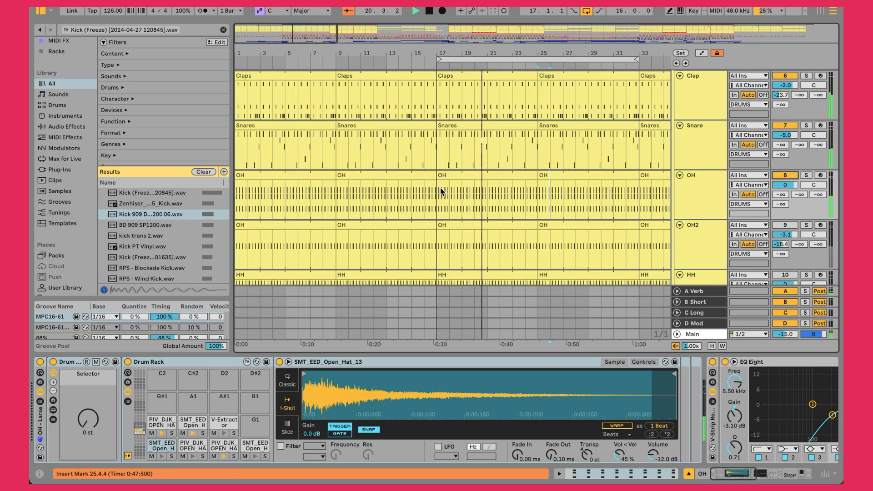
double_click(463, 171)
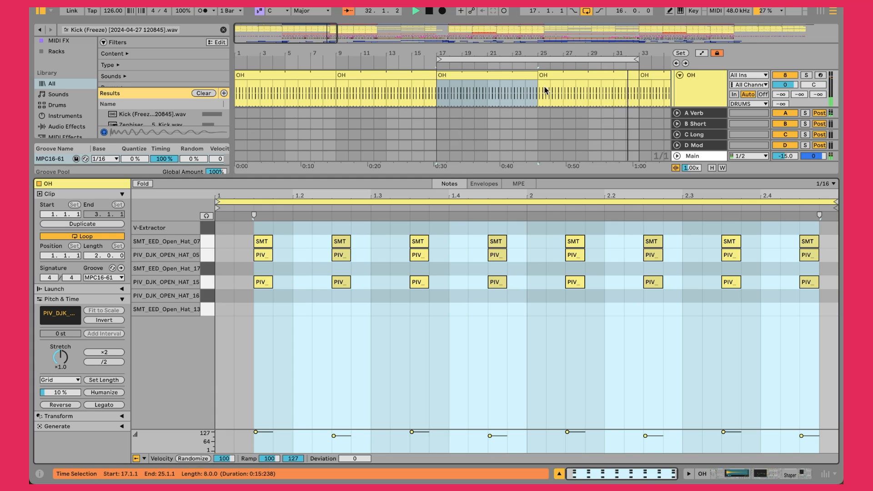
scroll(546, 90, "down", 2)
scroll(484, 86, "down", 2)
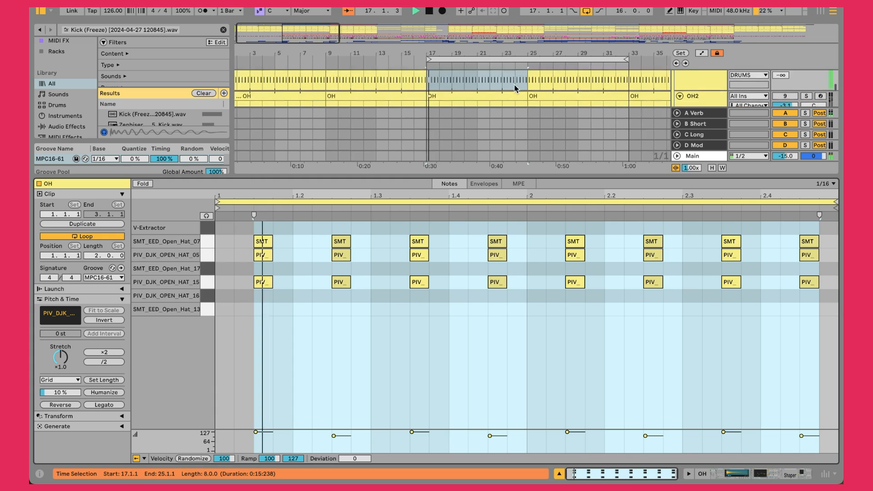
left_click(379, 341)
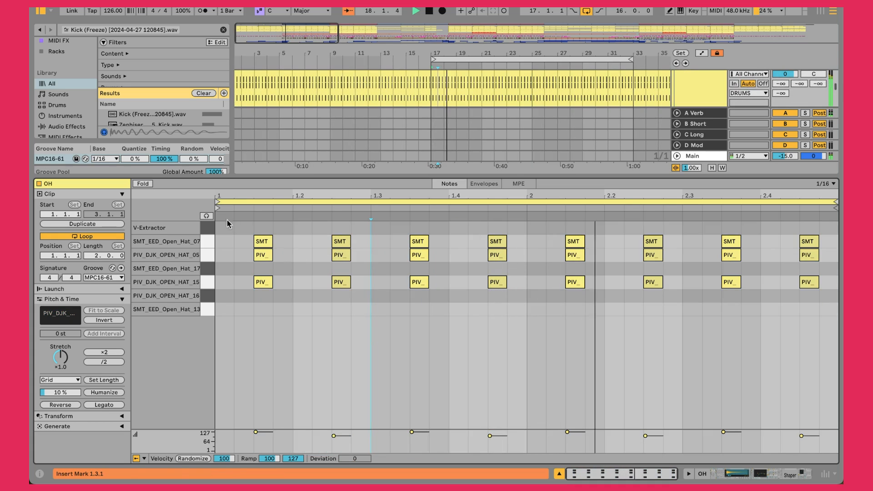
- Examine the layered open hats by selecting the notes of PIV_DJK_OPEN_HAT_15 and SMT_EED_Open_Hat_07
left_click(204, 239)
left_click(207, 282)
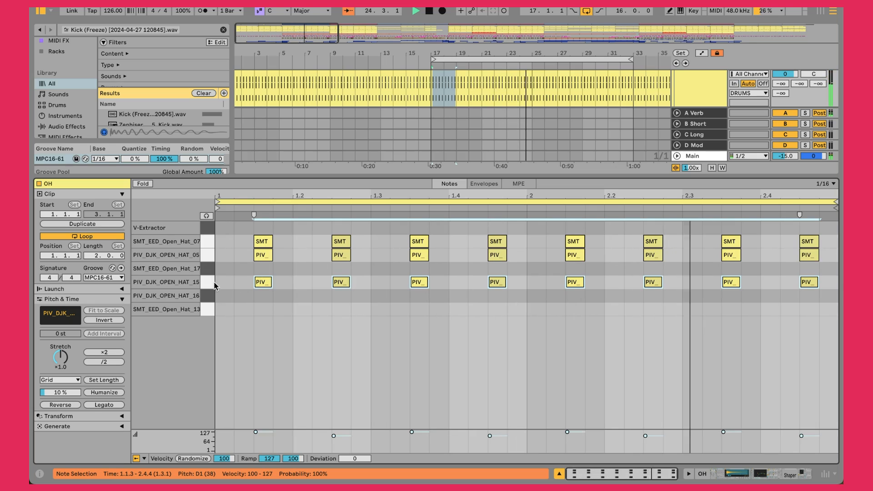
left_click(204, 242)
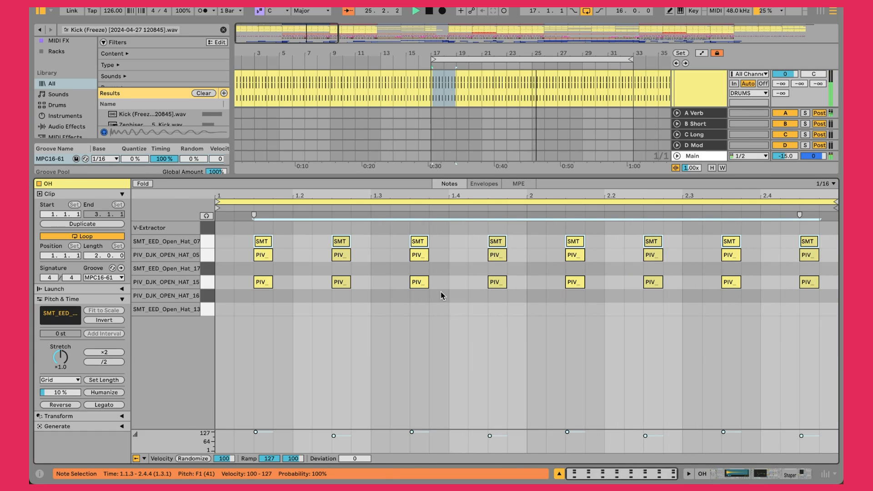
- Return to the OH track's device chain and review its EQ Eight curve
key("shift+Tab")
scroll(500, 409, "right", 5)
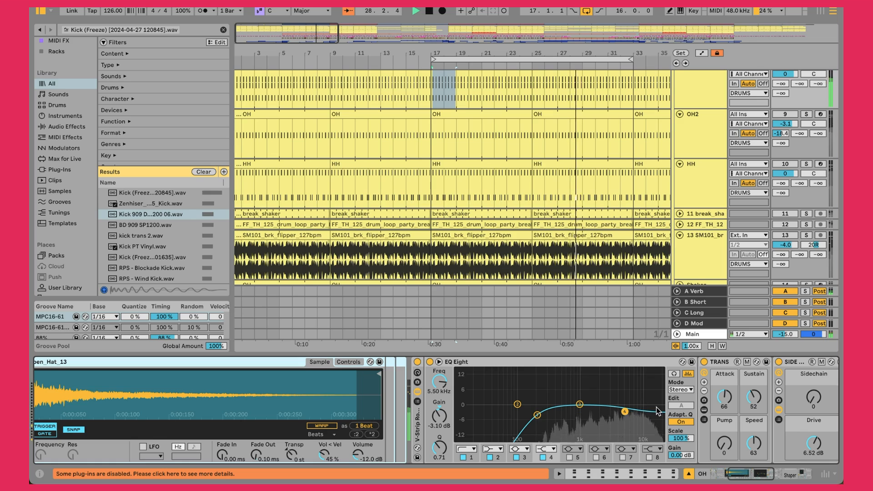
scroll(644, 405, "right", 5)
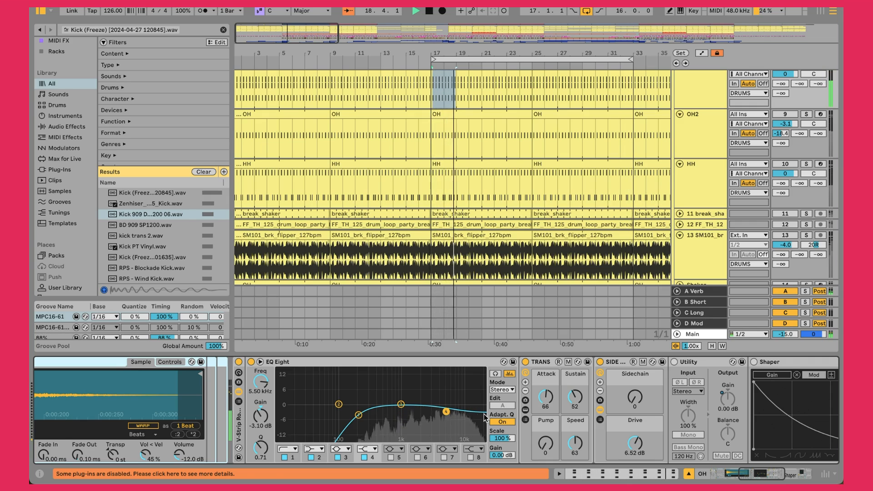
- Inspect the kHs Transient Shaper plug-in inside the OH track's TRANS rack, close its window and collapse the rack
left_click(536, 367)
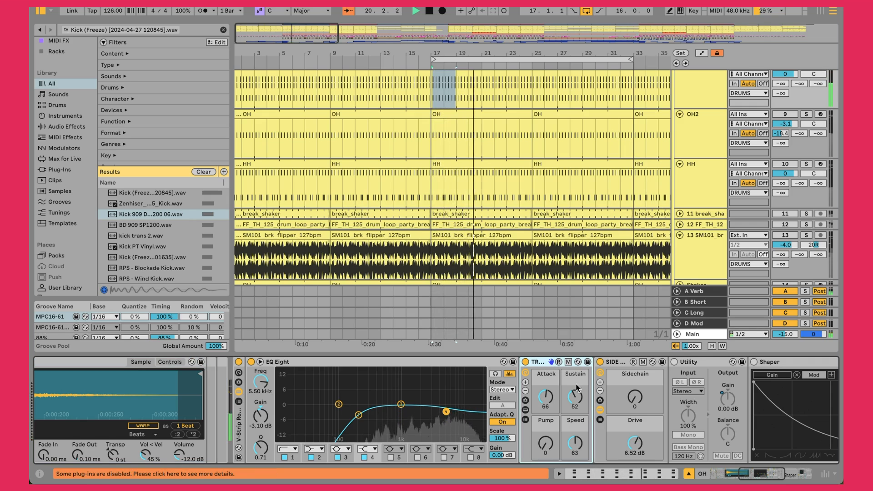
left_click(525, 410)
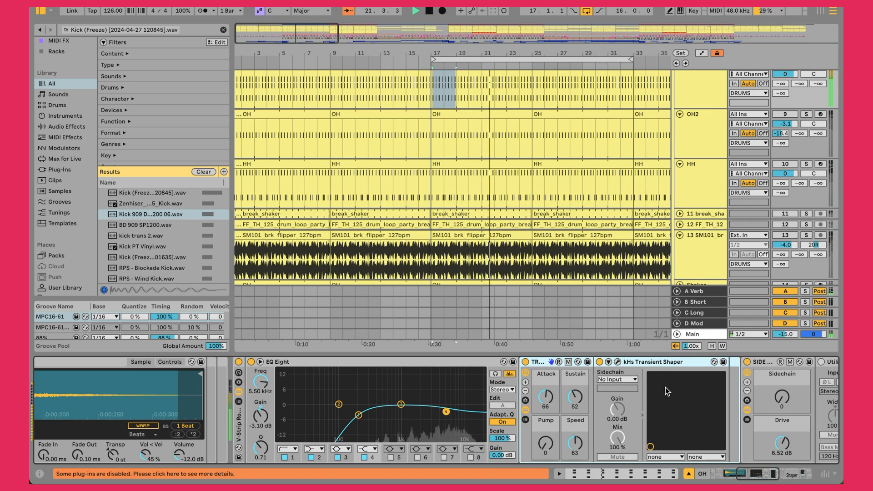
left_click(617, 361)
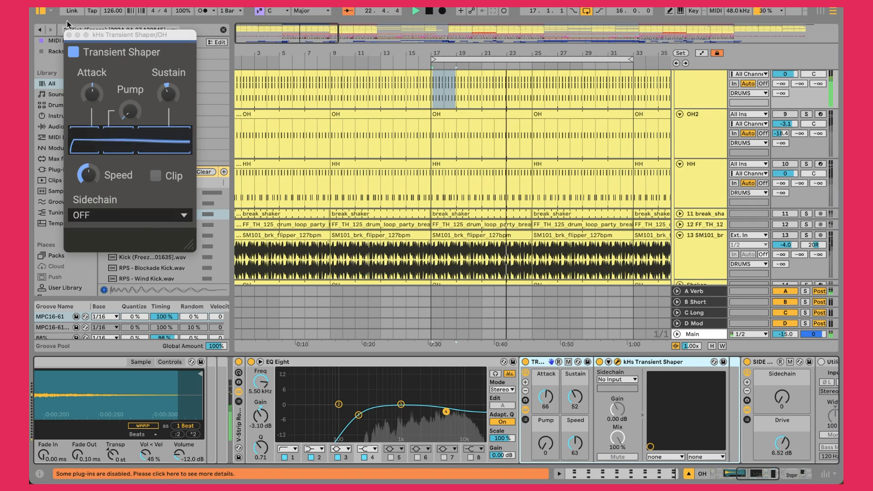
left_click(69, 35)
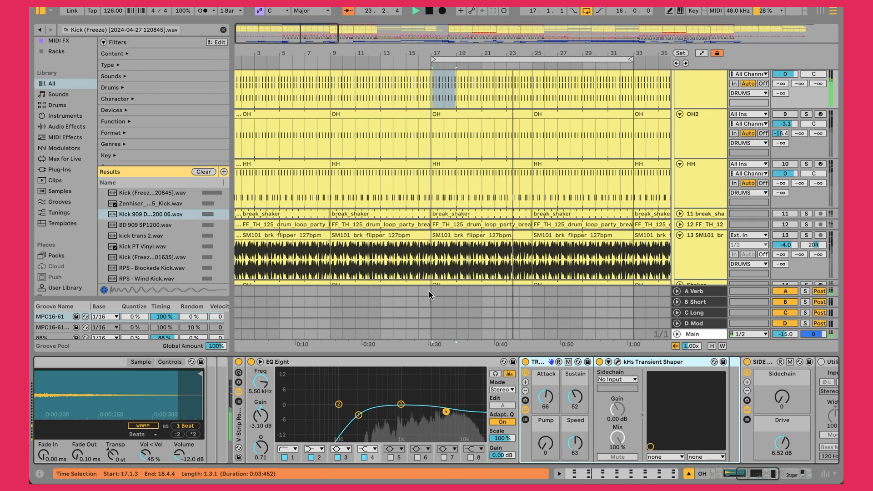
left_click(525, 410)
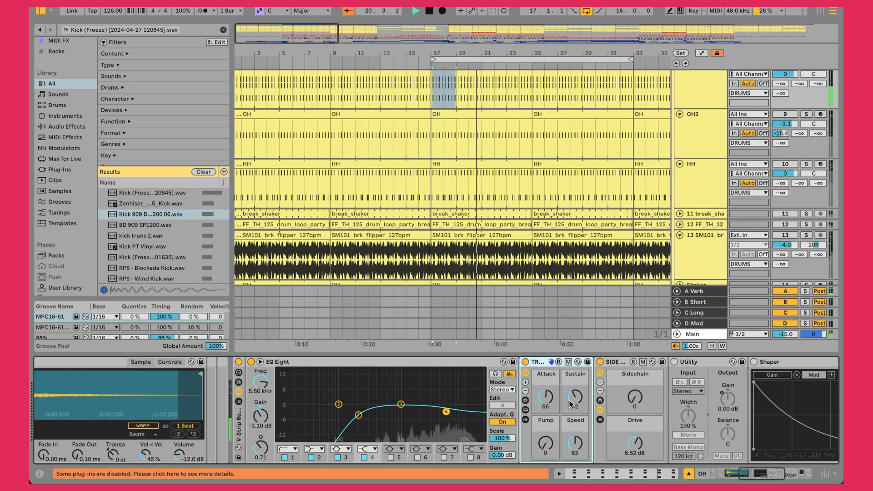
- Review the Utility, Shaper and Saturator inside the OH track's sidechain and drive rack, and collapse the rack
scroll(571, 403, "right", 5)
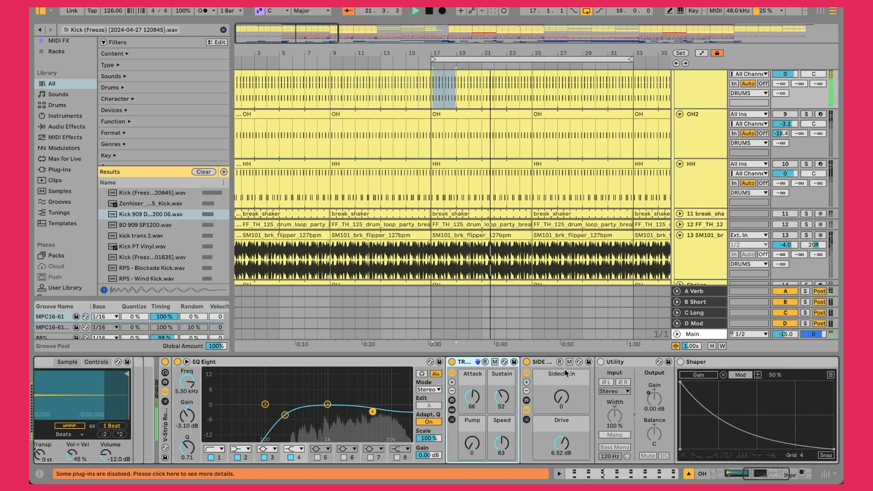
scroll(535, 364, "right", 8)
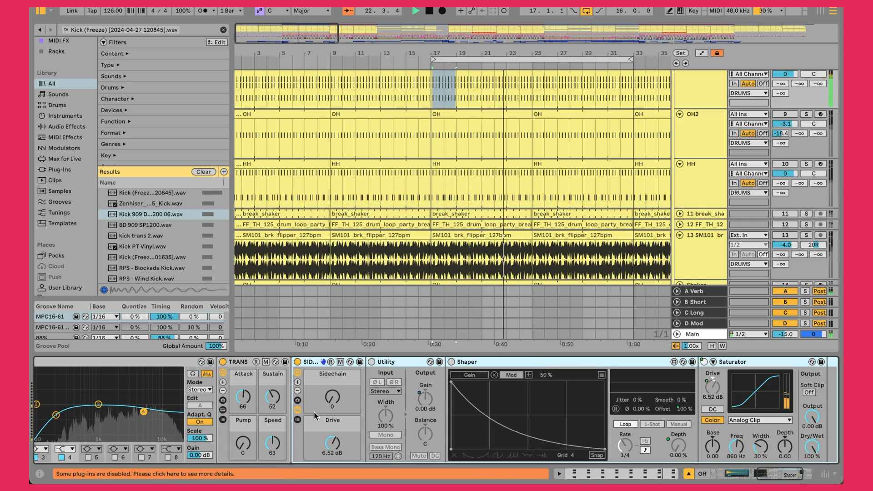
left_click(296, 410)
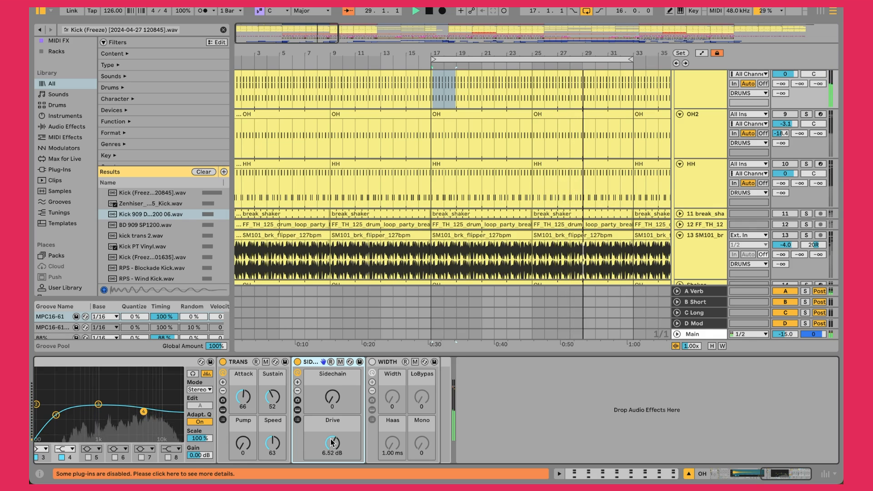
scroll(552, 143, "up", 1)
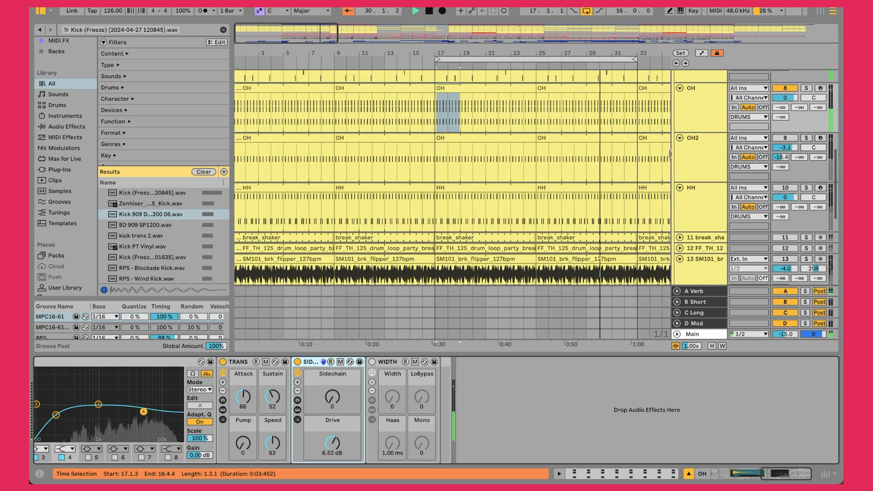
- Compare the device chains of the OH2, HH and break_shaker tracks, ending on OH2
left_click(689, 152)
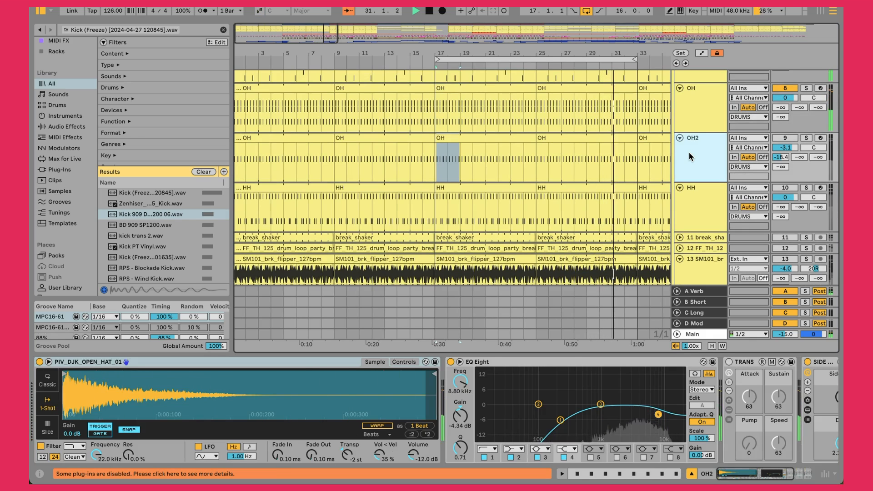
left_click(689, 127)
left_click(694, 162)
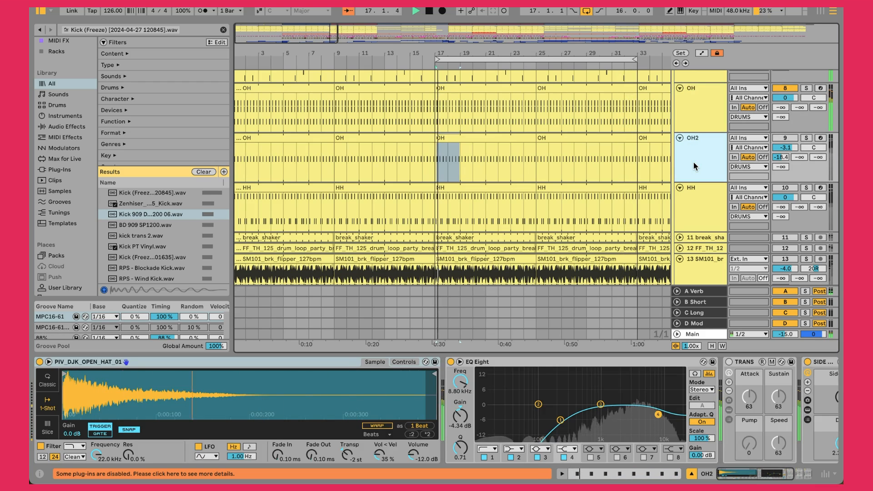
left_click(691, 198)
scroll(691, 198, "down", 2)
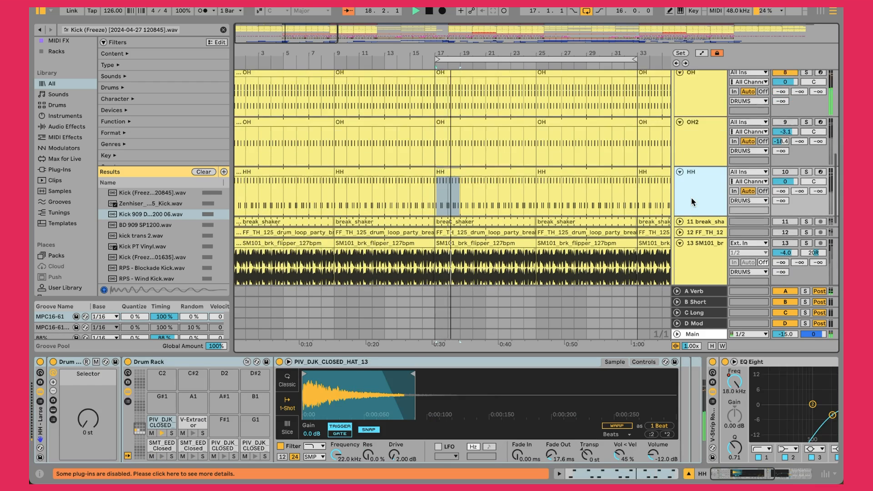
left_click(705, 197)
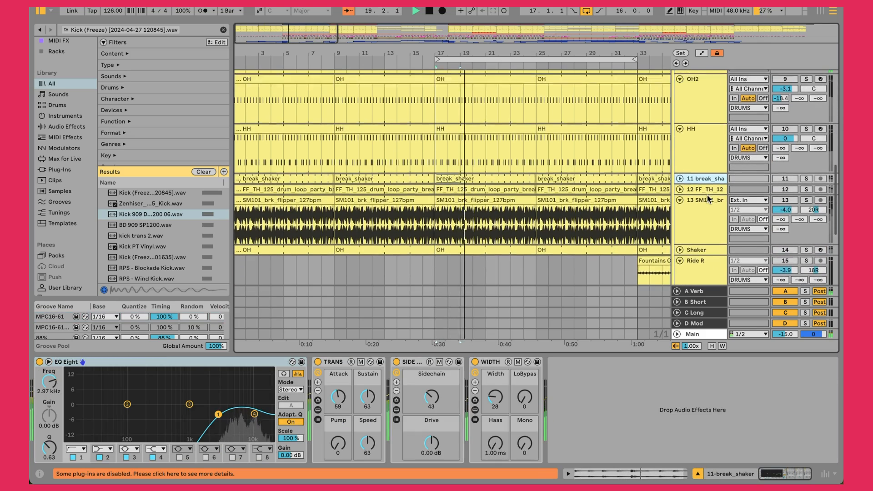
scroll(708, 160, "up", 1)
left_click(709, 121)
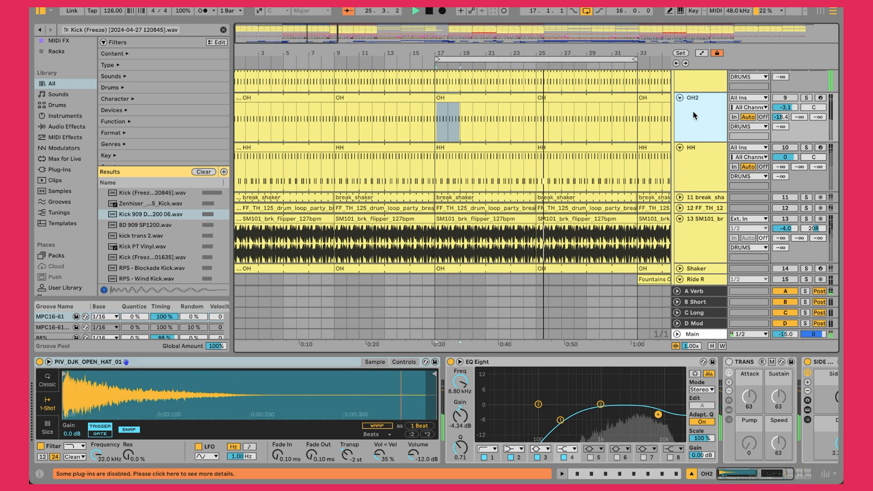
- Turn on the HH track and open the notes of its clip starting at bar 17
left_click(703, 157)
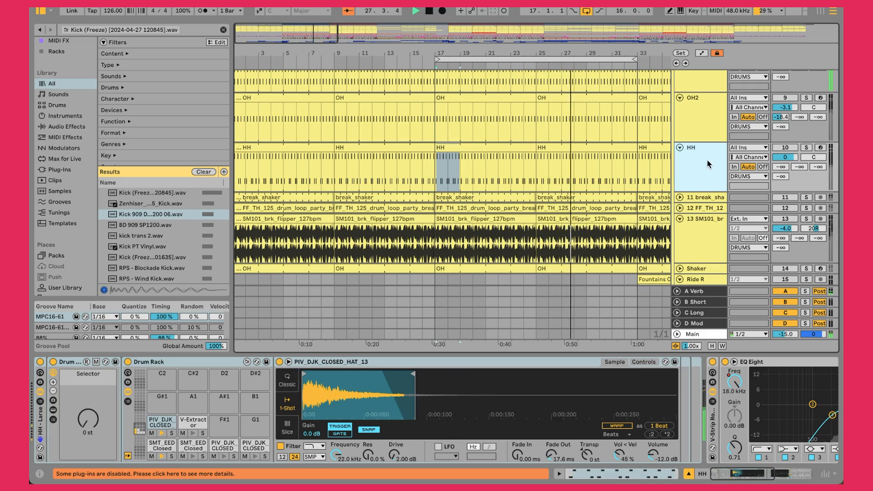
left_click(785, 148)
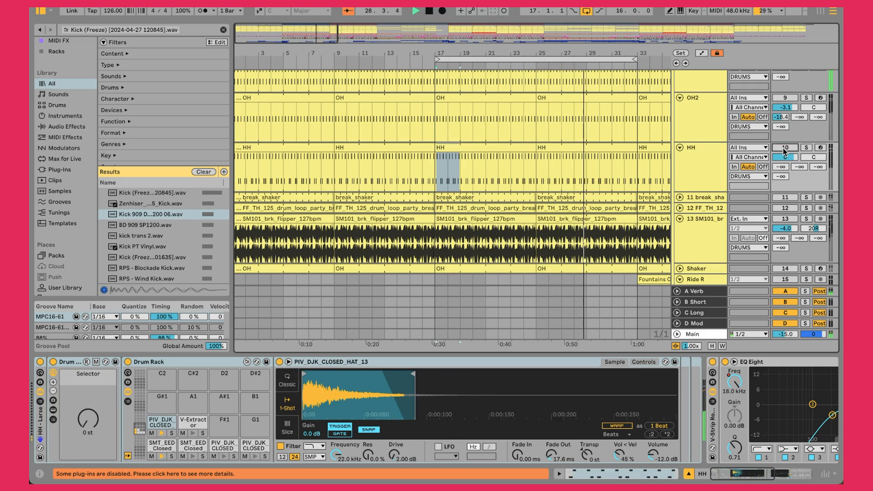
left_click(710, 165)
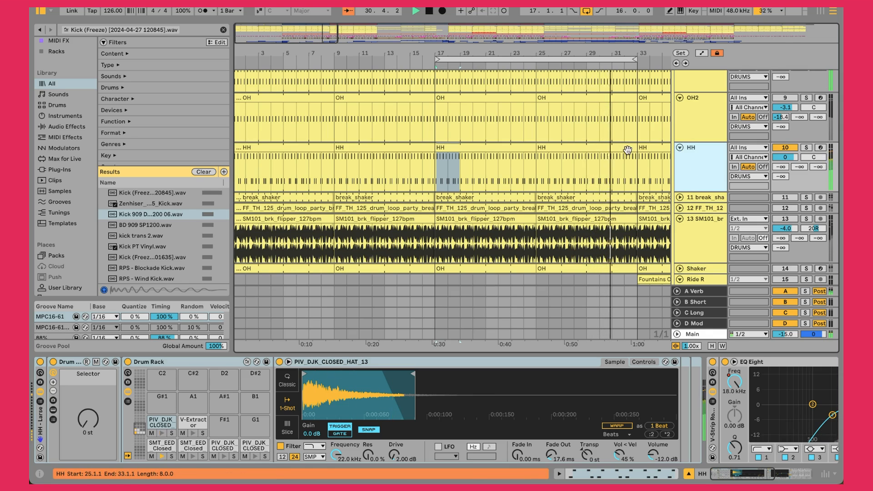
double_click(520, 150)
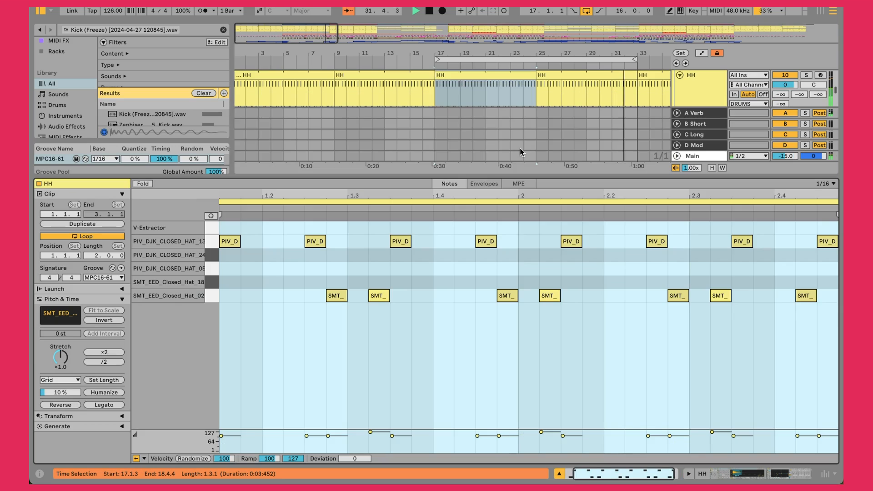
- Select all PIV_DJK_CLOSED_HAT_13 notes in the HH clip and audition the HH track briefly in solo
left_click(432, 313)
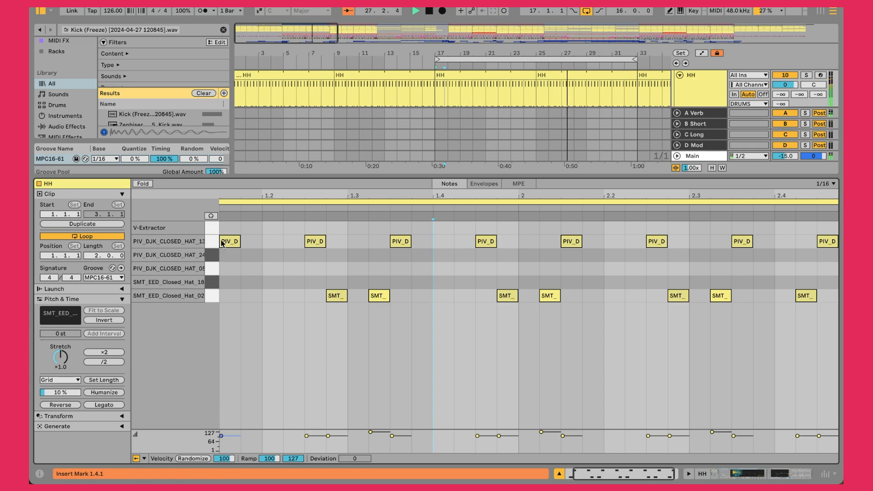
left_click(213, 241)
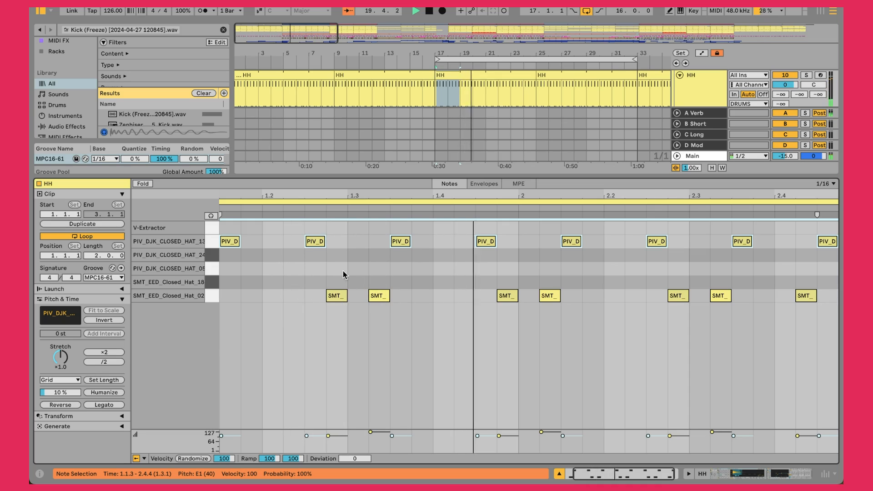
left_click(807, 75)
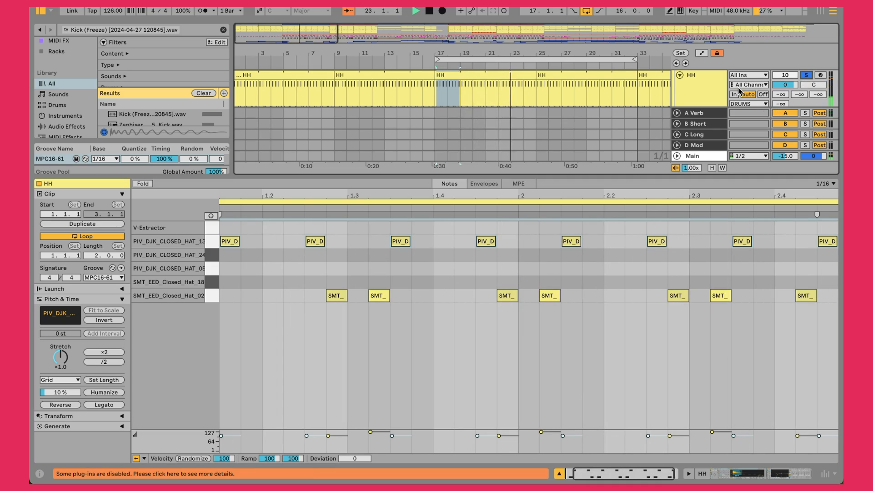
left_click(806, 75)
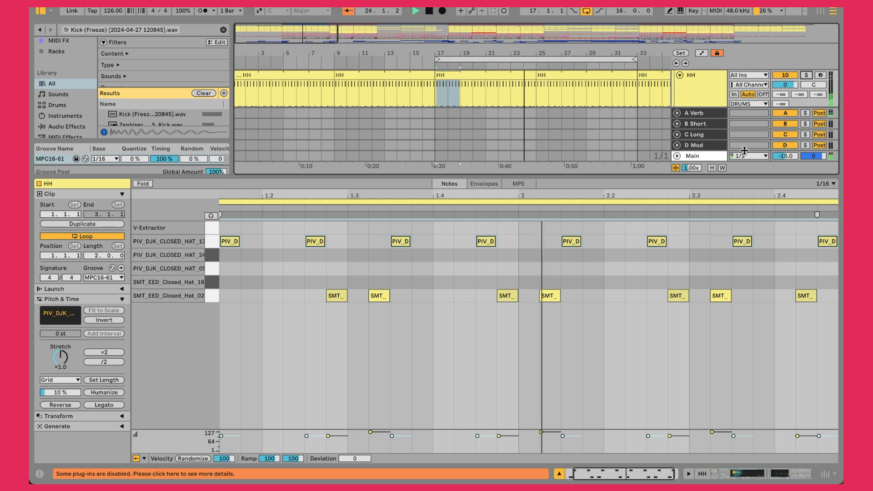
- Examine the closed-hat pattern by selecting the PIV and SMT notes in the first bar of the HH clip
left_click(539, 275)
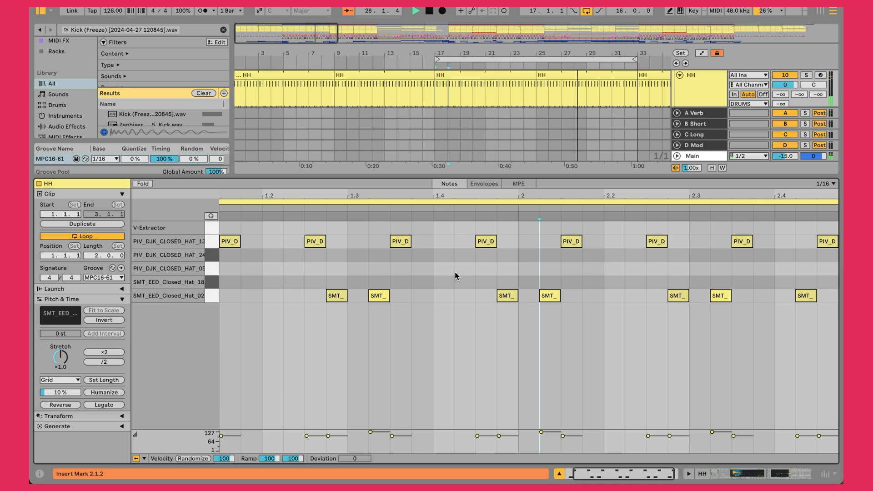
left_click(291, 380)
left_click_drag(482, 353, 219, 213)
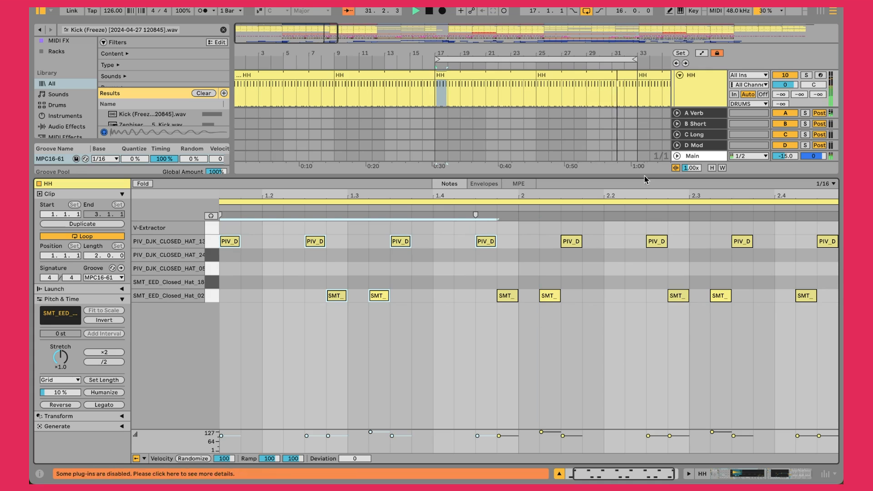
- Return to the HH track's device chain and set the EQ Eight low-cut band to 215 Hz with a Q of 0.56
left_click(705, 89)
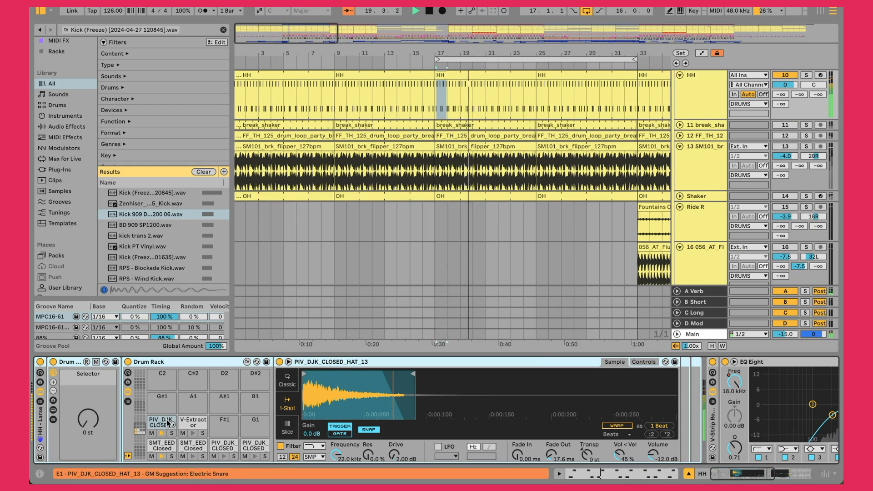
left_click(484, 73)
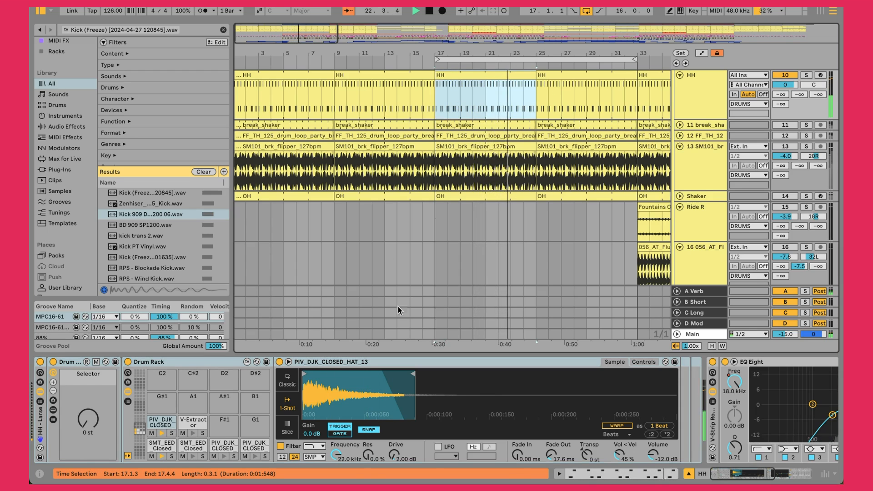
scroll(369, 429, "right", 5)
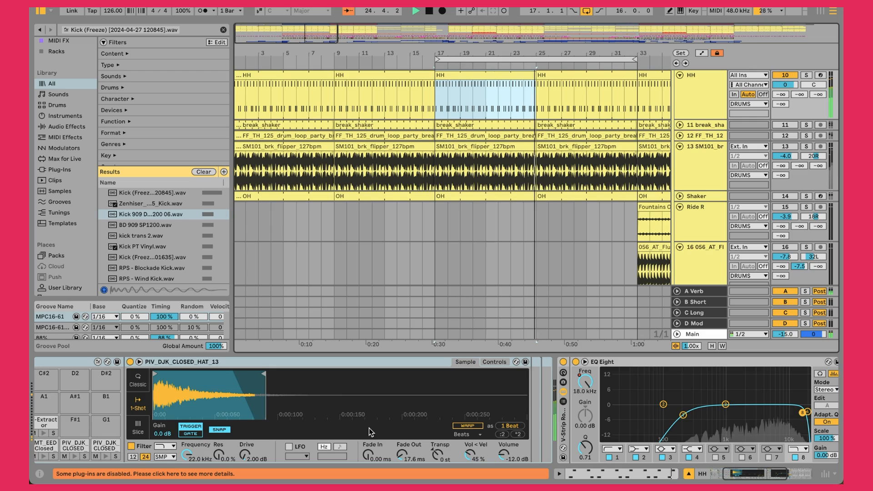
scroll(369, 428, "right", 5)
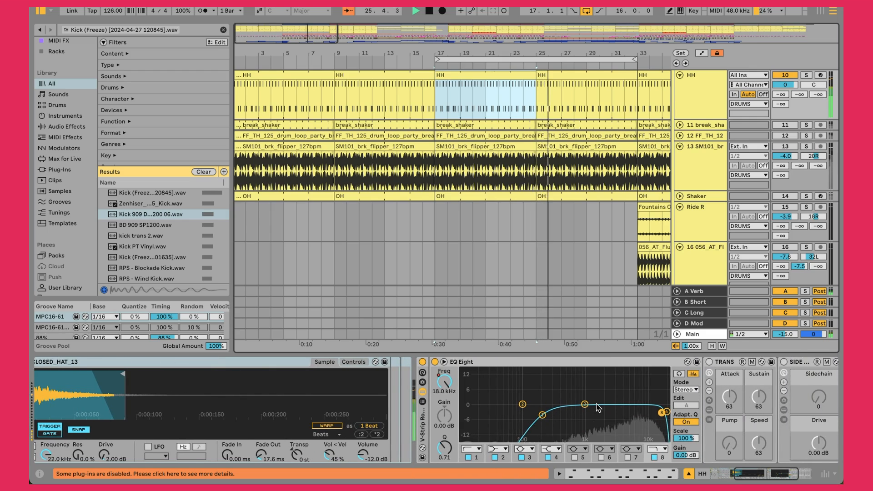
scroll(598, 407, "right", 5)
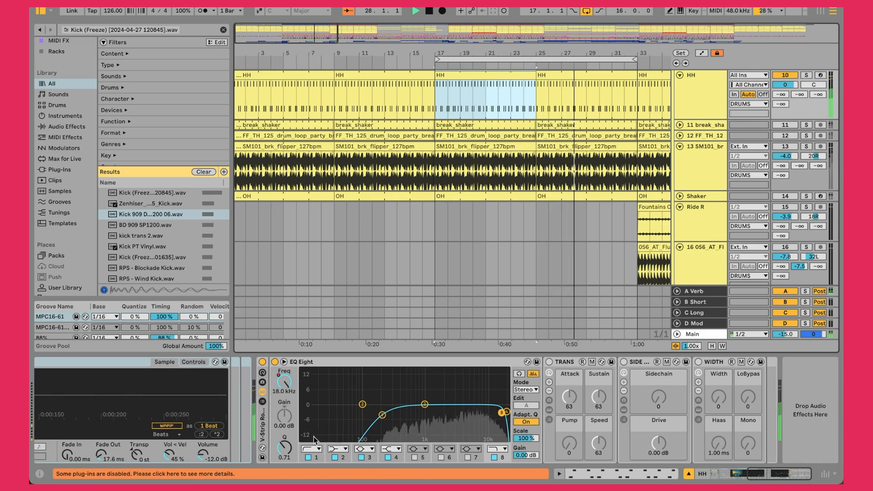
left_click(382, 415)
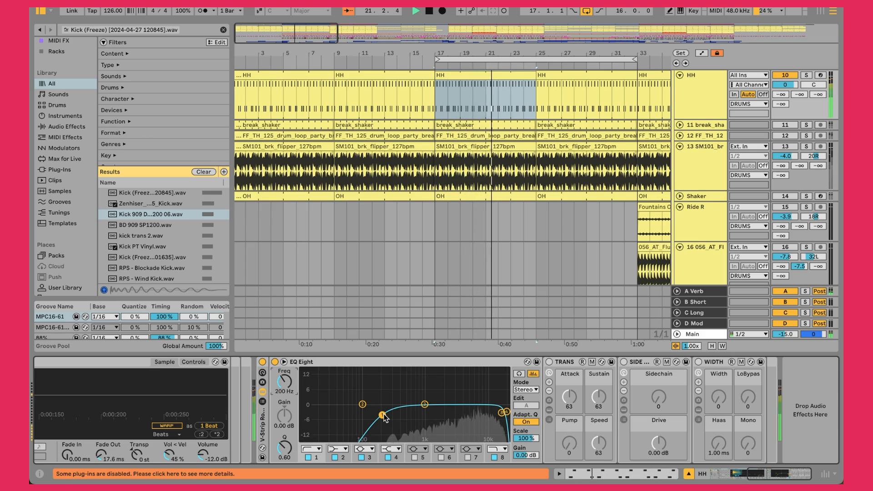
left_click_drag(380, 414, 385, 420)
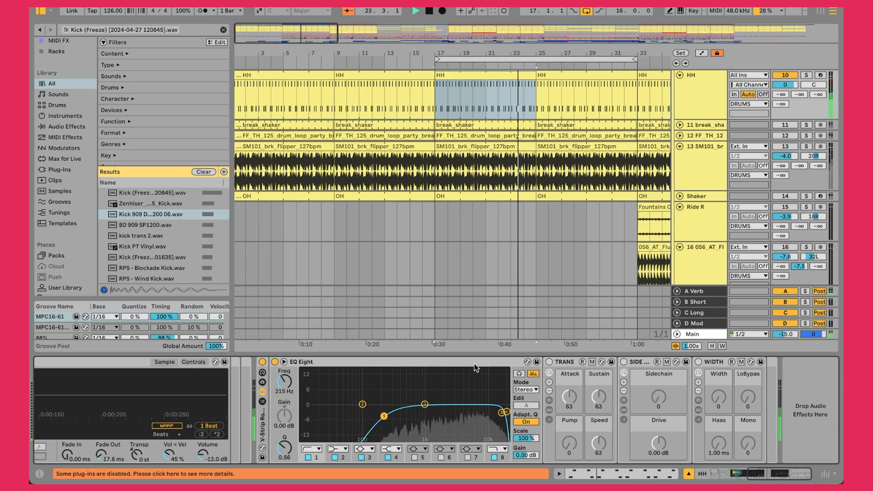
- Unfold the break_shaker track, turn it on and show its device chain
left_click(699, 125)
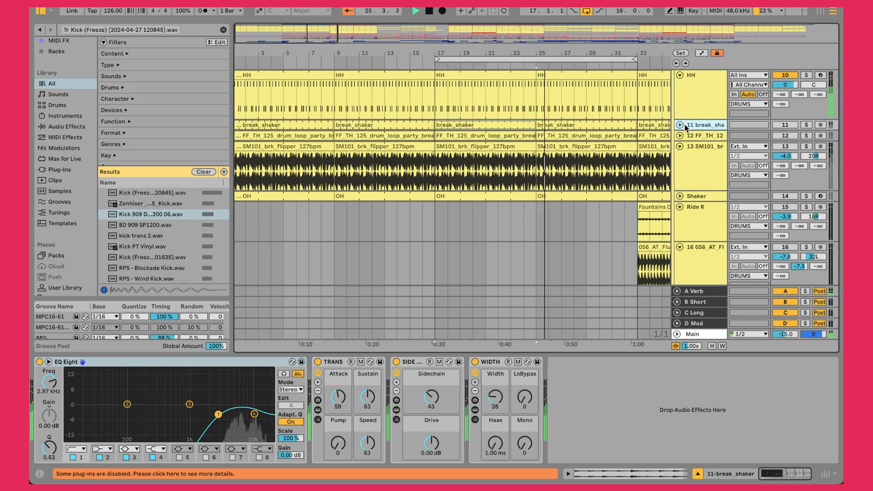
left_click(681, 125)
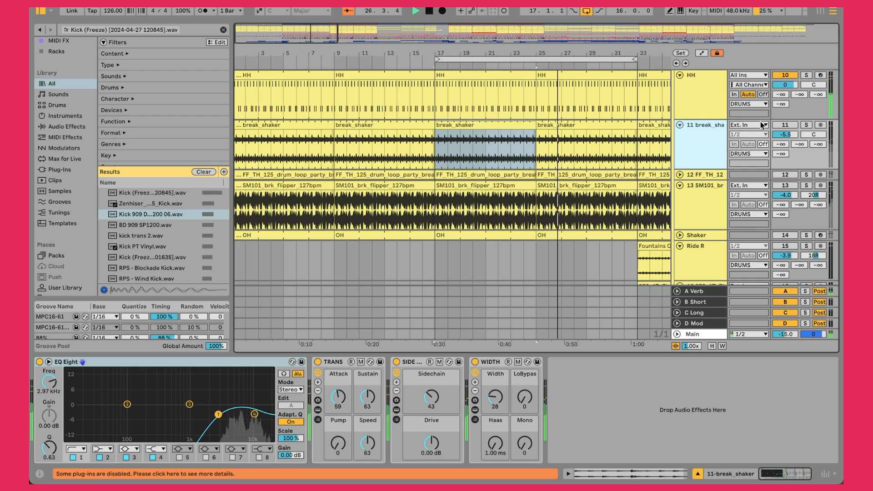
double_click(694, 133)
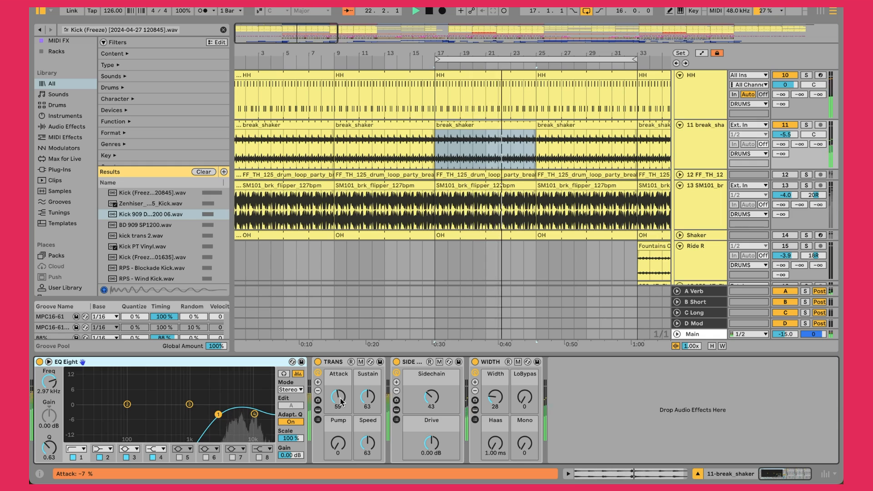
- Review the Utility and Shaper inside the break_shaker track's sidechain and drive rack, and collapse the rack
left_click(415, 362)
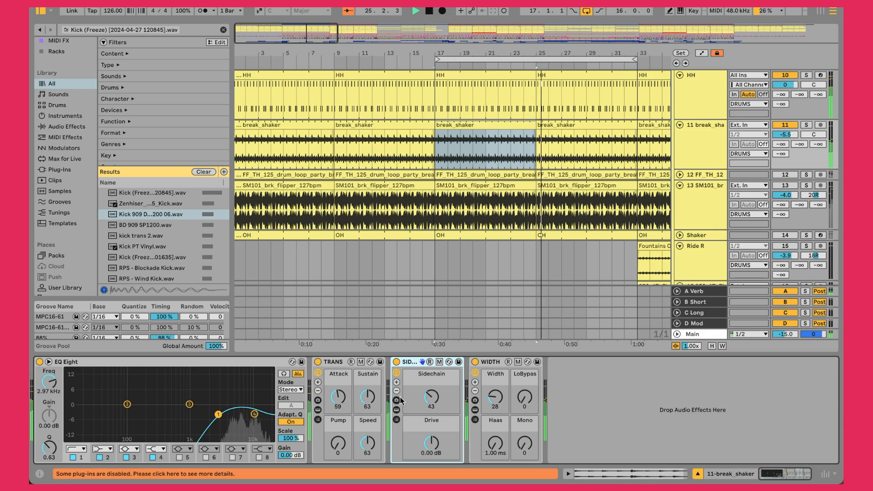
left_click(396, 410)
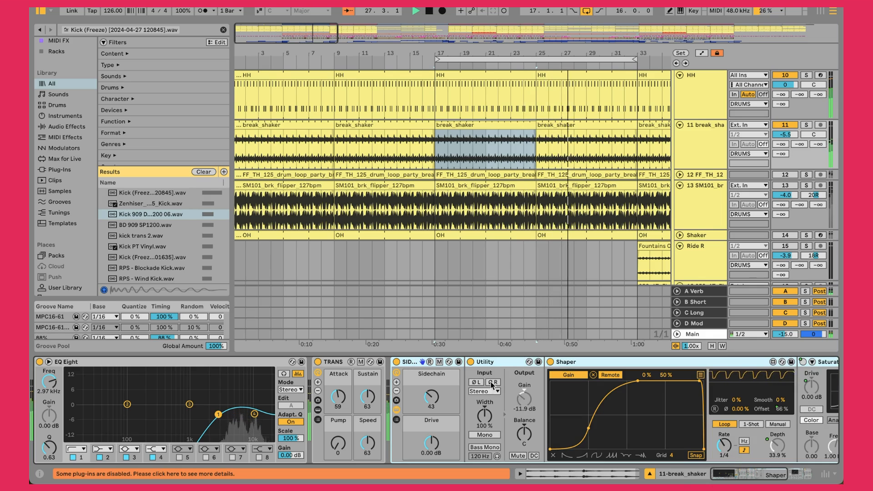
left_click(397, 409)
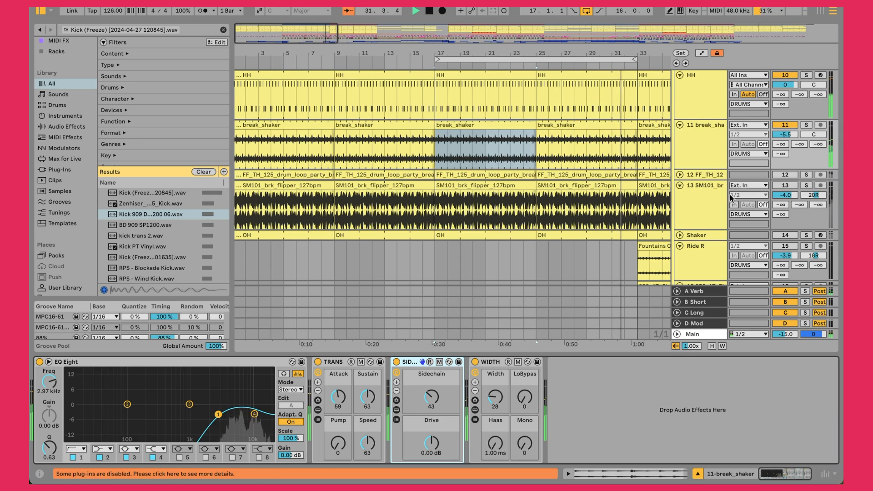
- Turn on the FF_TH_125 drum loop track, unfold it and show its device chain
left_click(791, 175)
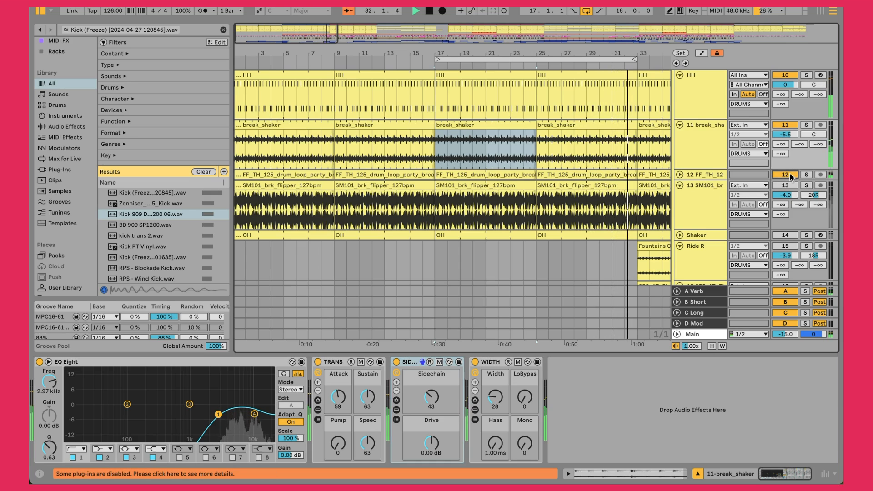
left_click(679, 174)
left_click(699, 177)
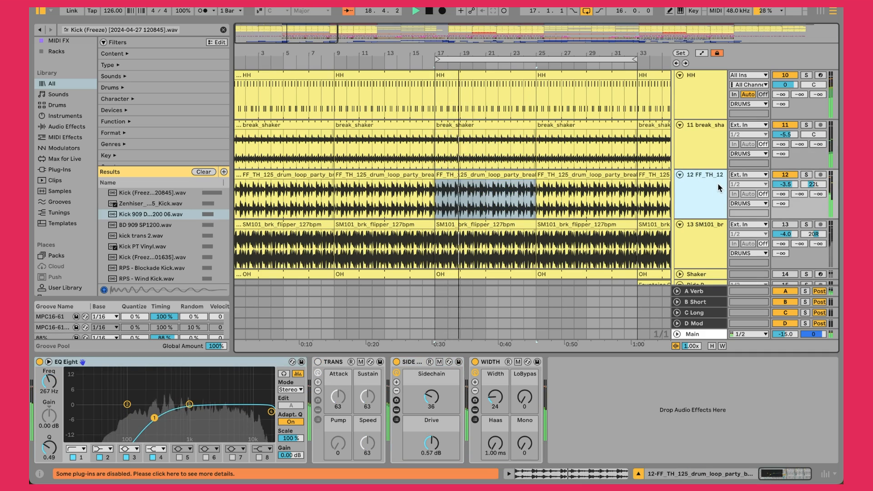
- Audition the FF_TH_125 drum loop by toggling its solo on and off, and look over the neighbouring drum tracks
key("s")
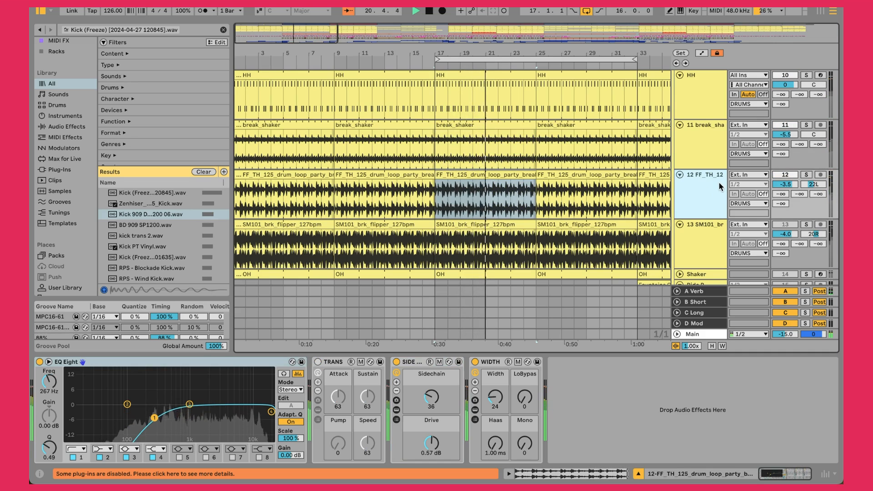
key("s")
key("s")
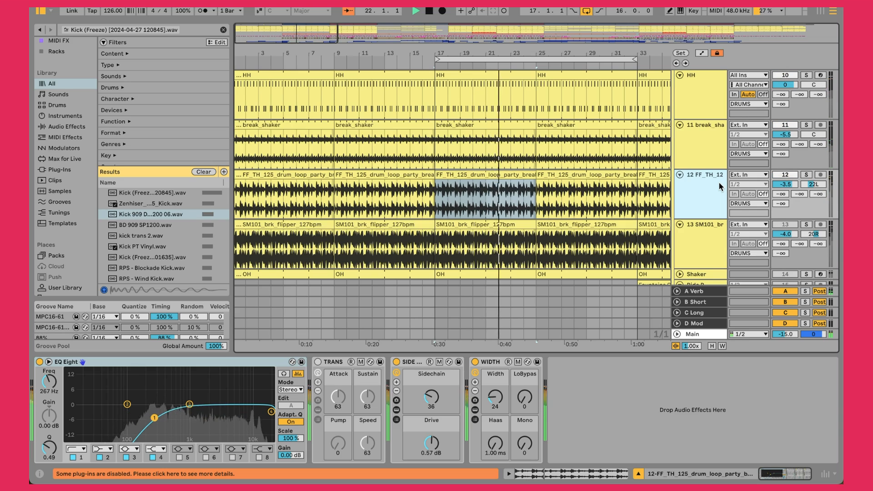
key("s")
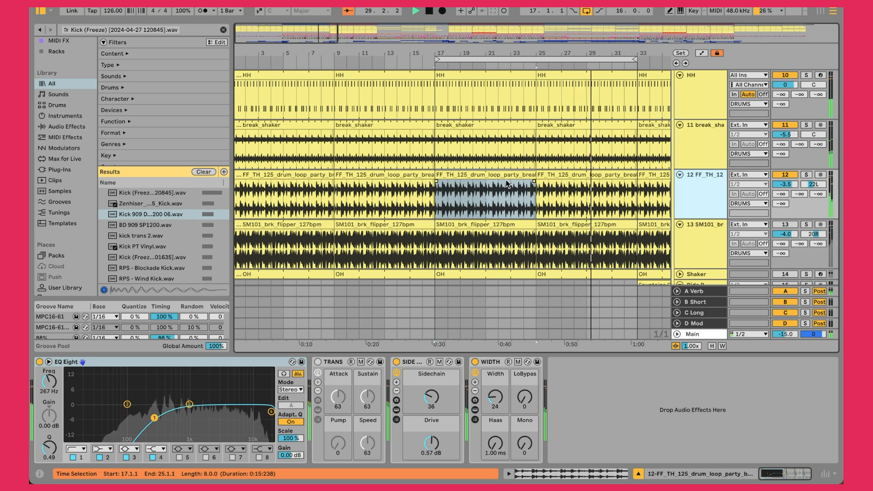
scroll(508, 183, "up", 6)
scroll(507, 183, "down", 6)
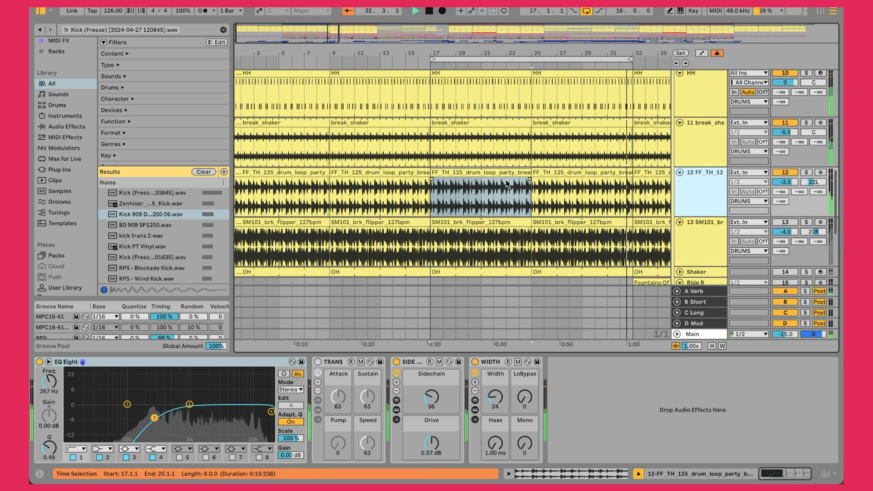
scroll(507, 183, "down", 2)
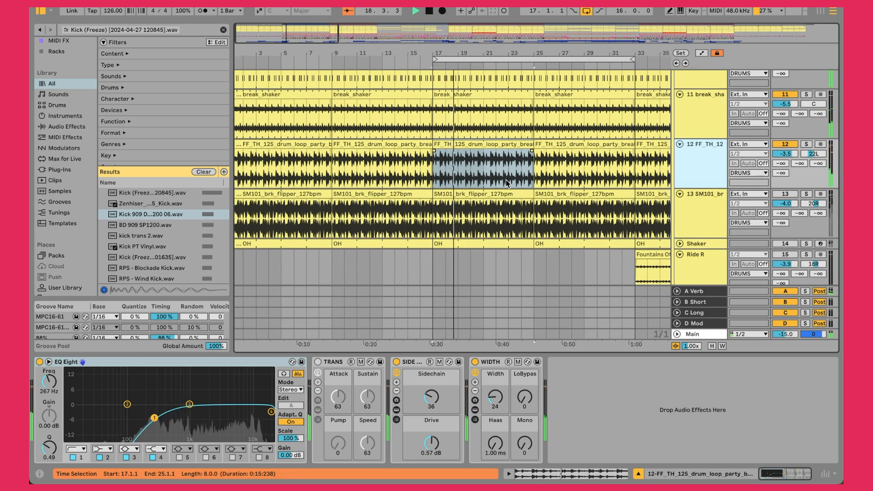
- Open the selected FF_TH_125 drum loop clip and review its Beats warp mode and transient preserve and loop settings
double_click(473, 146)
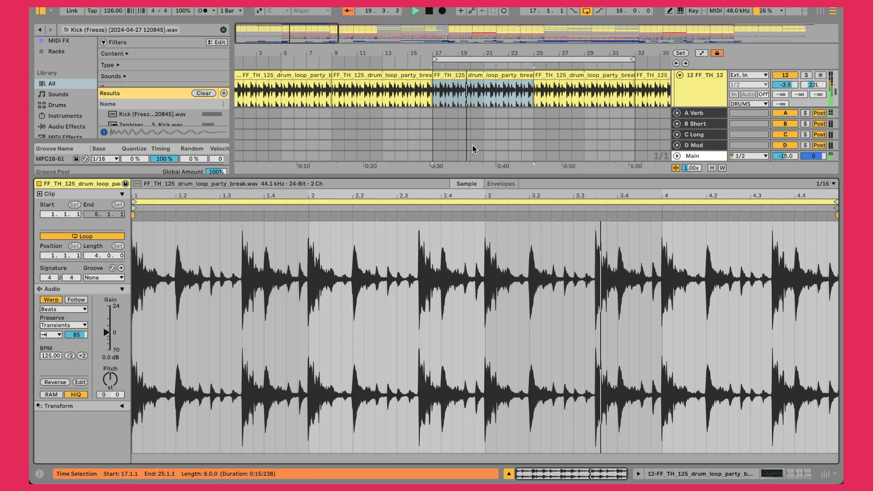
left_click(56, 310)
left_click(55, 310)
left_click(54, 325)
left_click(54, 324)
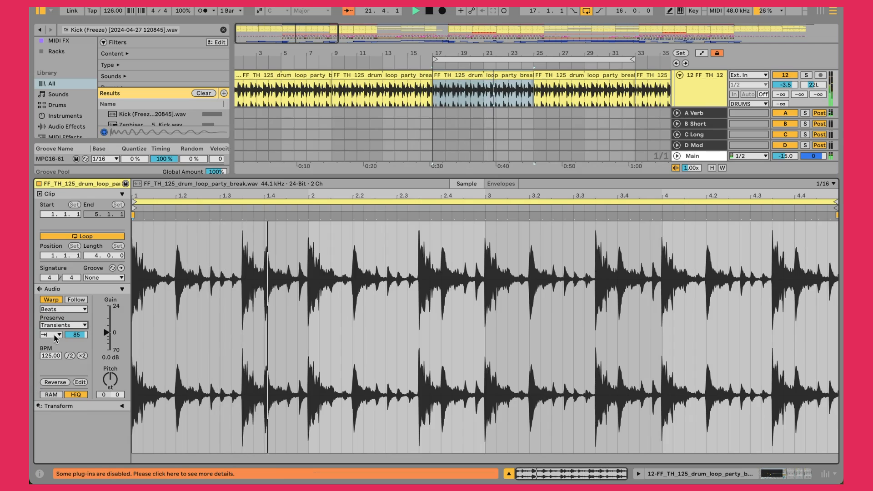
left_click(55, 335)
left_click(82, 346)
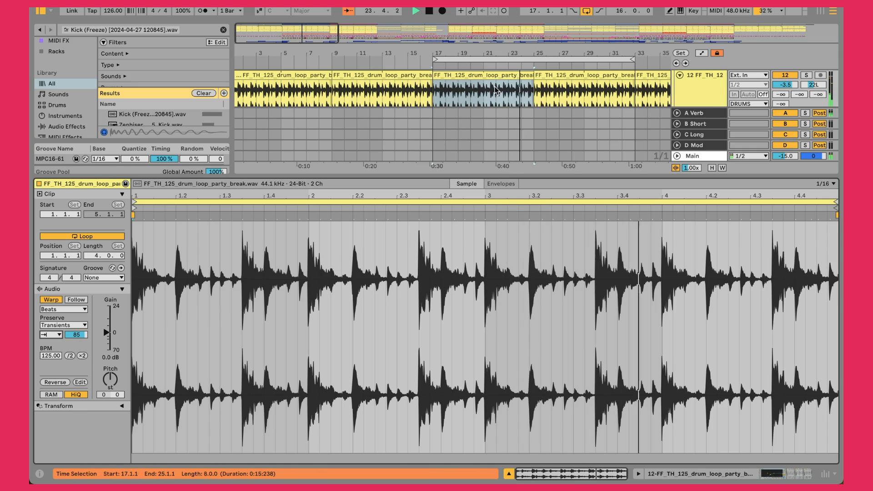
- Return to the FF_TH_125 track's device chain and examine the low cut in its EQ Eight
double_click(712, 86)
left_click(707, 97)
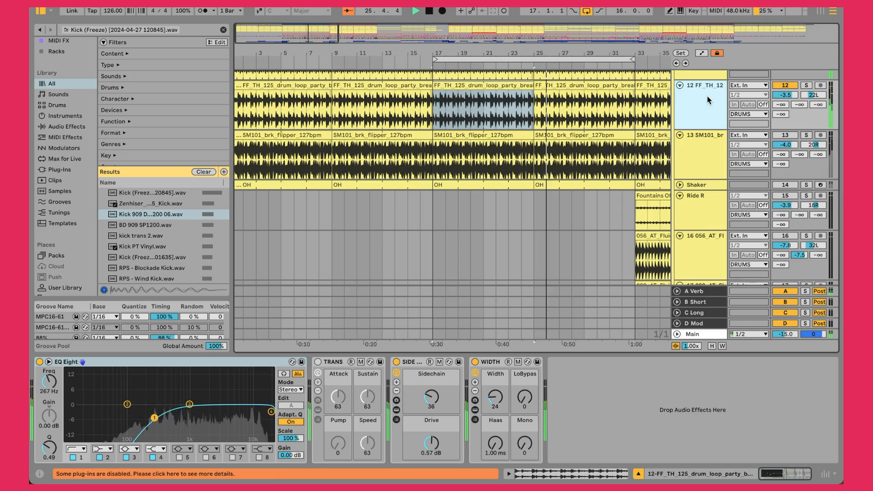
left_click(146, 375)
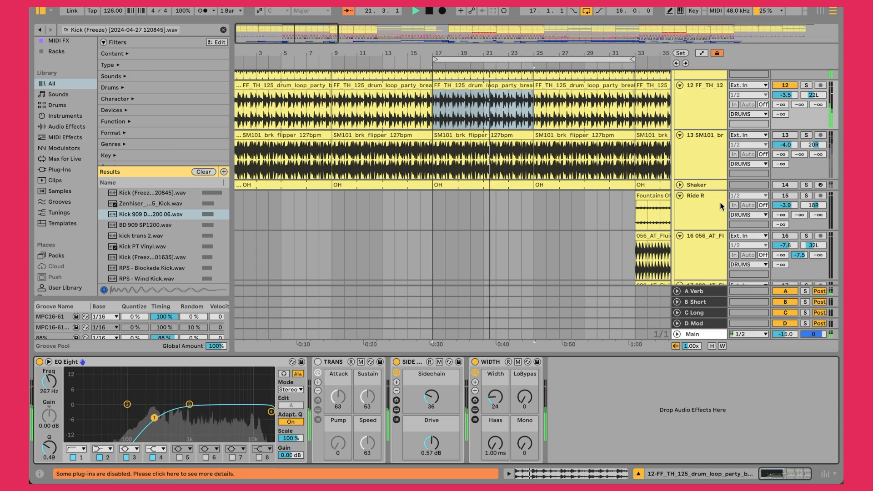
- Turn on the SM101_brk_flipper break track and audition it by toggling its solo on and off
left_click(785, 136)
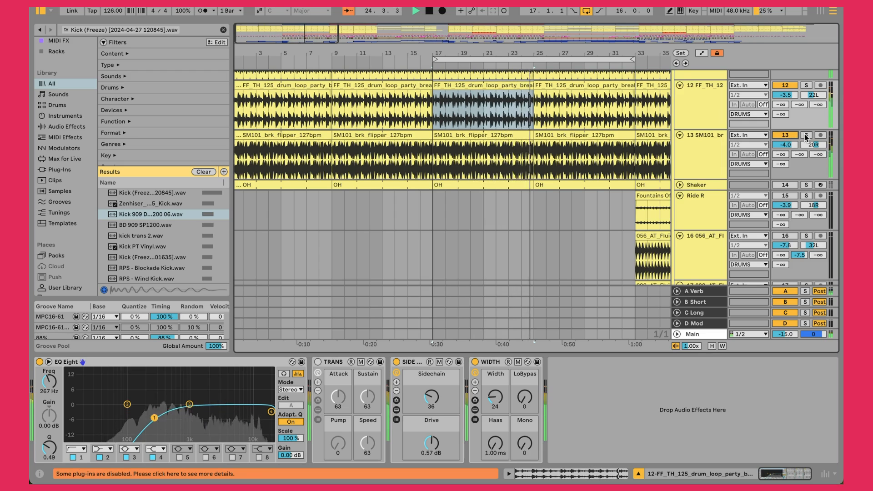
left_click(805, 136)
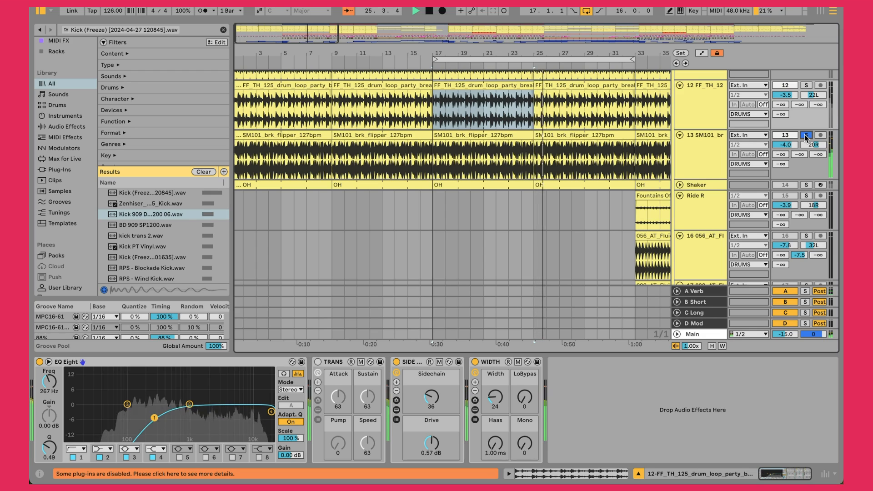
left_click(806, 136)
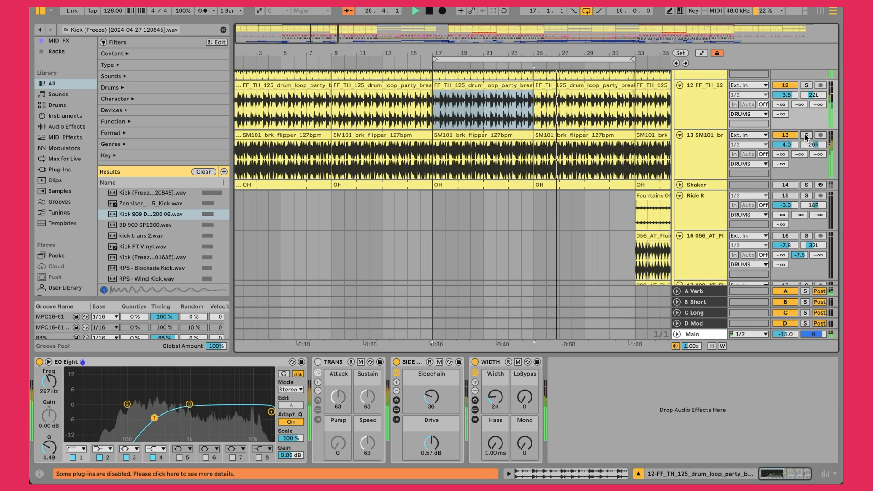
- Open the SM101_brk_flipper clip at bar 25 to check its warp settings, and show the track's device chain
left_click(696, 161)
left_click(583, 132)
double_click(582, 132)
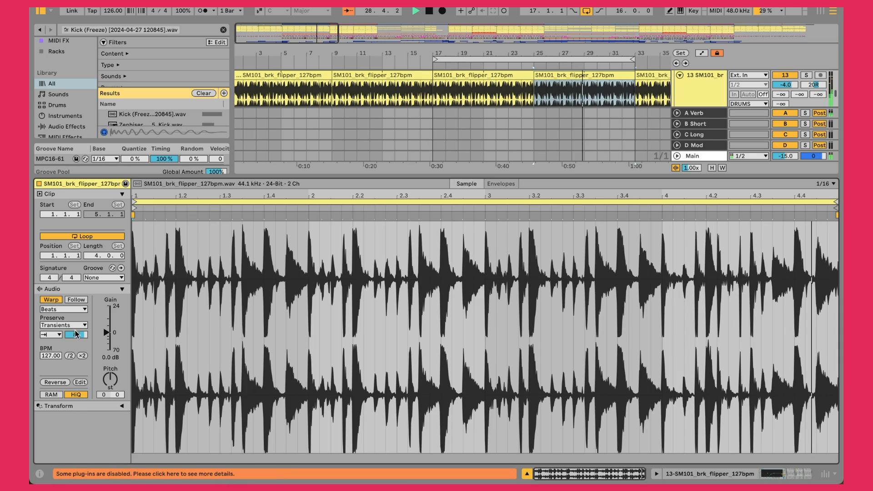
left_click(690, 88)
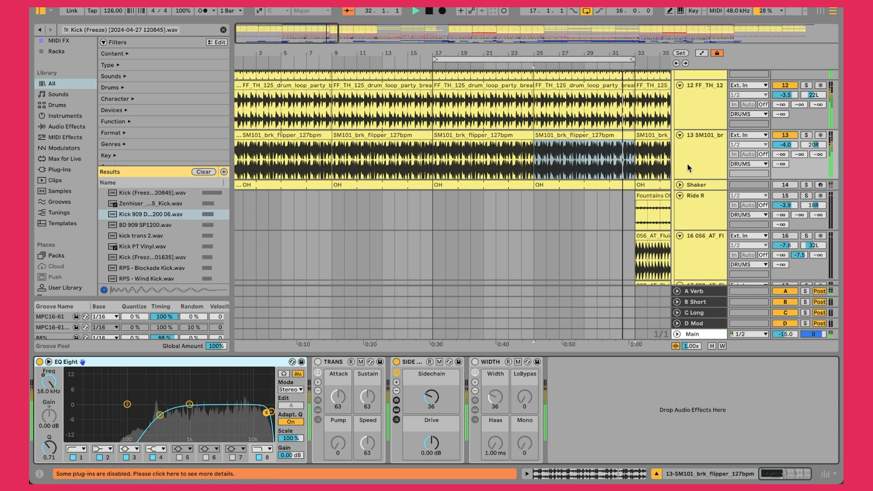
- Turn on the Shaker track and audition the shaker by toggling solo on and off
left_click(781, 185)
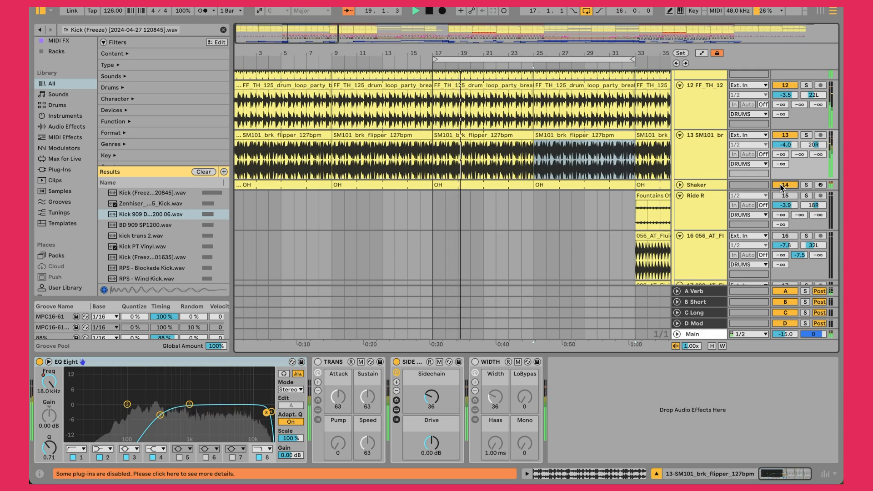
key("s")
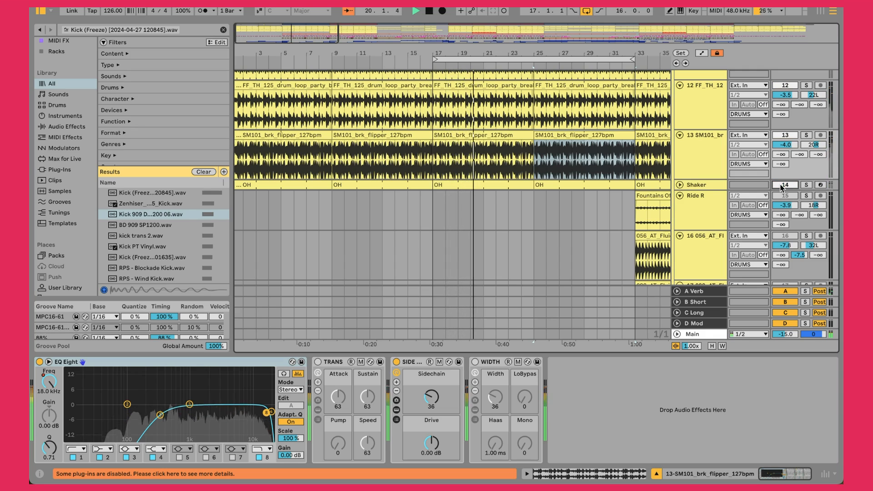
key("s")
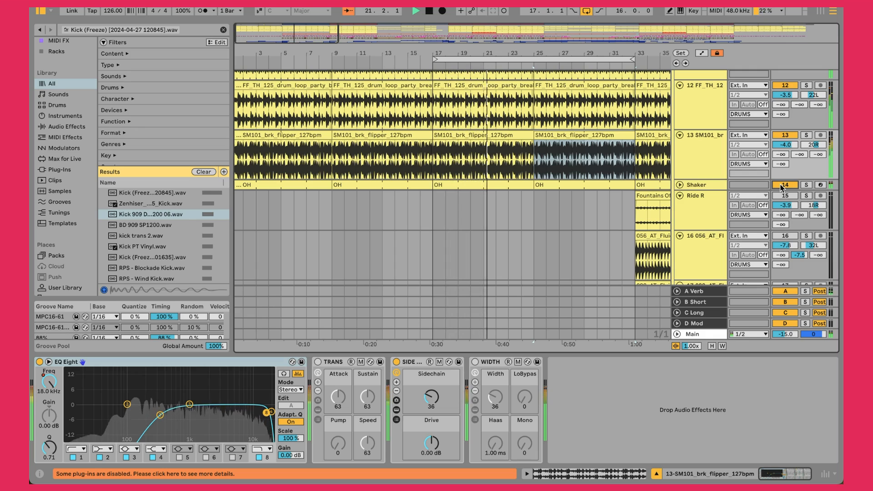
key("s")
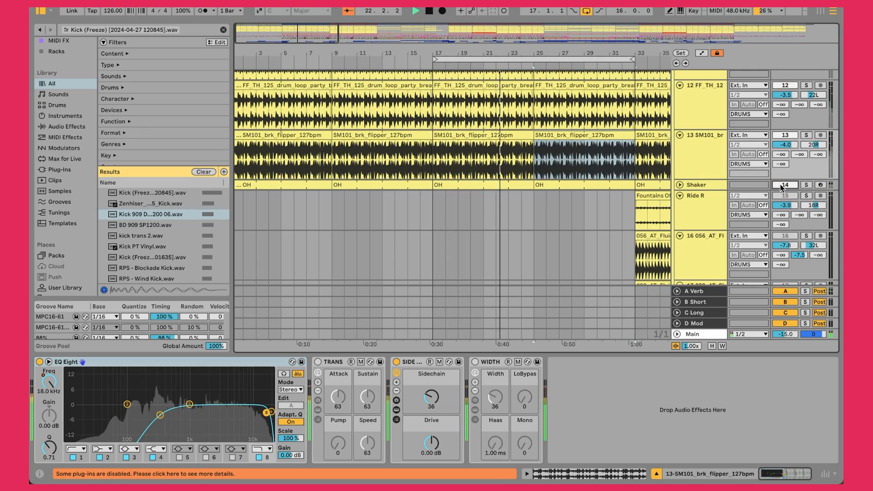
left_click(780, 185)
left_click(781, 186)
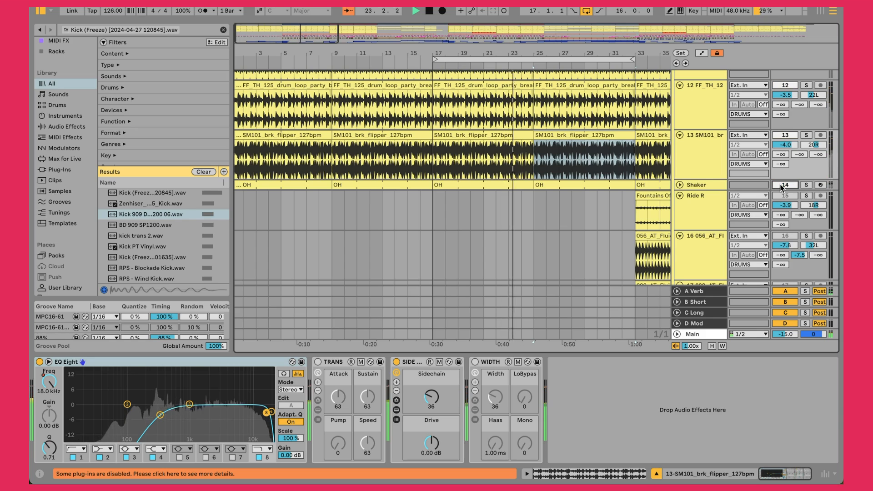
left_click(781, 185)
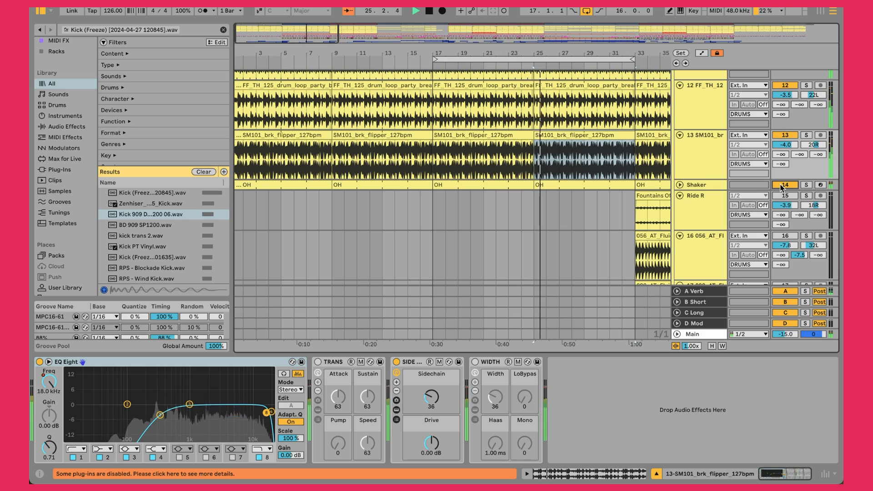
- Unfold the Shaker track and open its OH clip at bar 17 to review the layered shaker notes and velocities
left_click(679, 185)
double_click(485, 185)
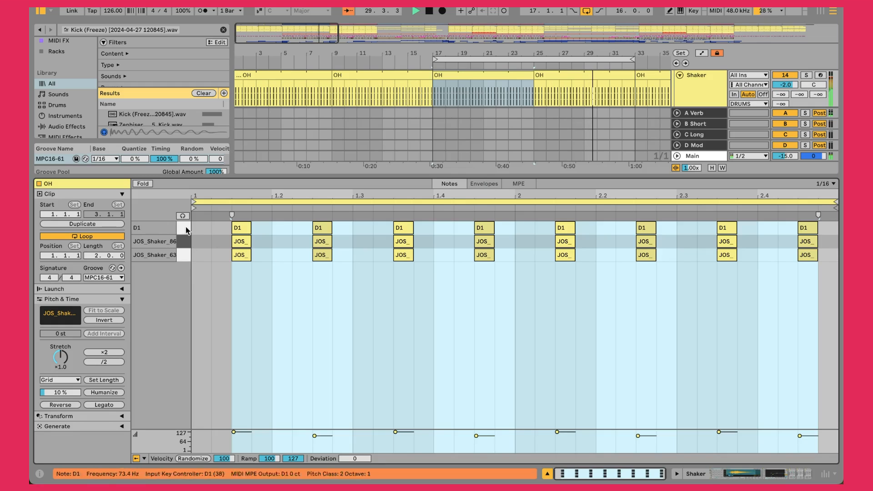
left_click(200, 226)
left_click(289, 393)
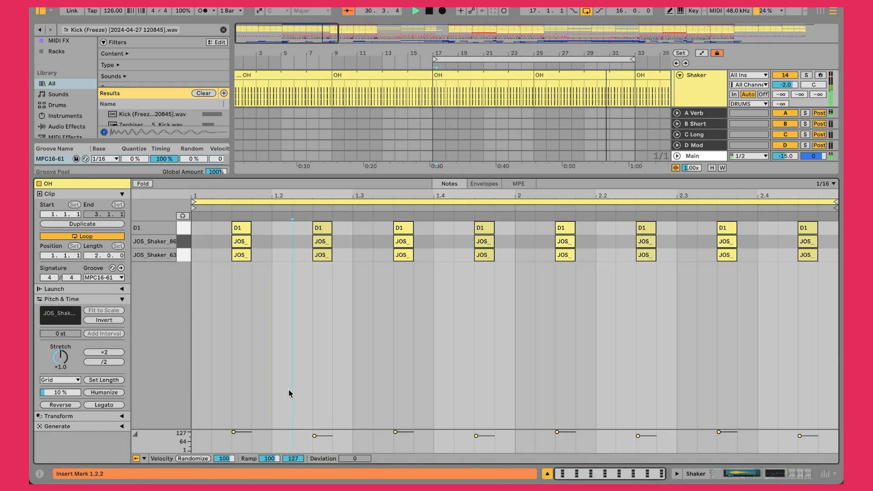
- Review the Sample and Controls settings of the JOS_Shaker_86 and JOS_Shaker_63 pads and the effects following the Shaker's Drum Rack
key("shift+Tab")
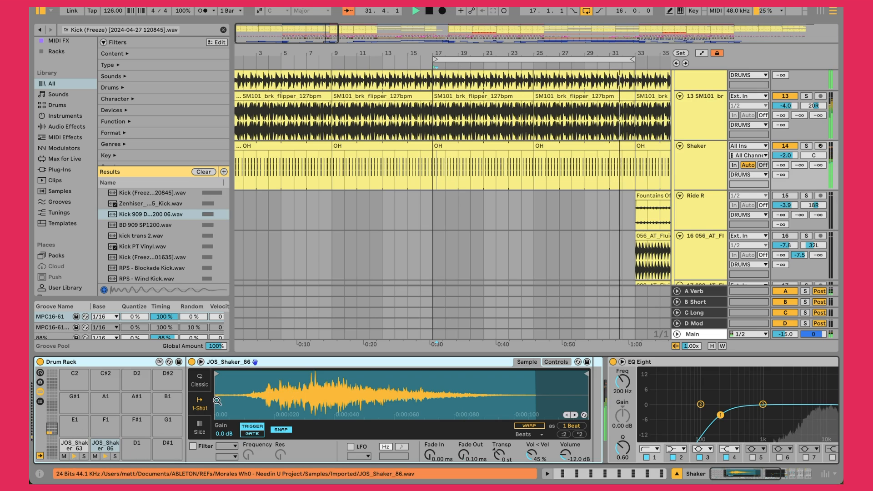
left_click(556, 362)
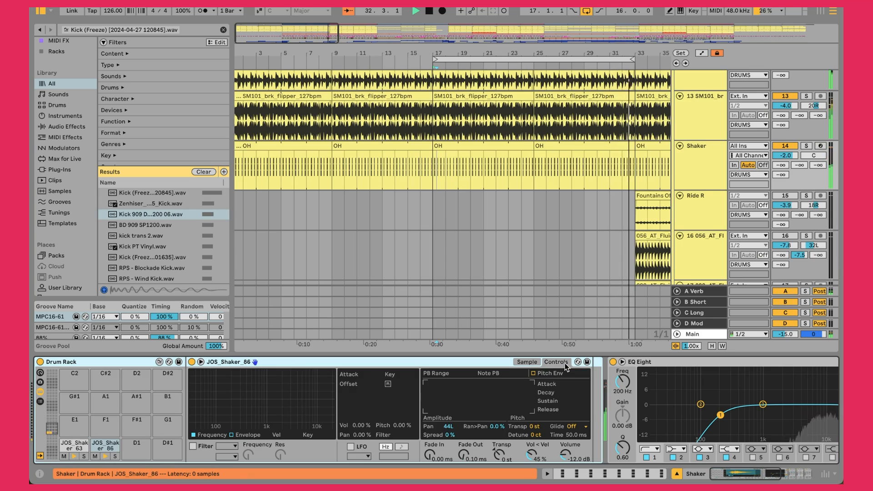
left_click(527, 362)
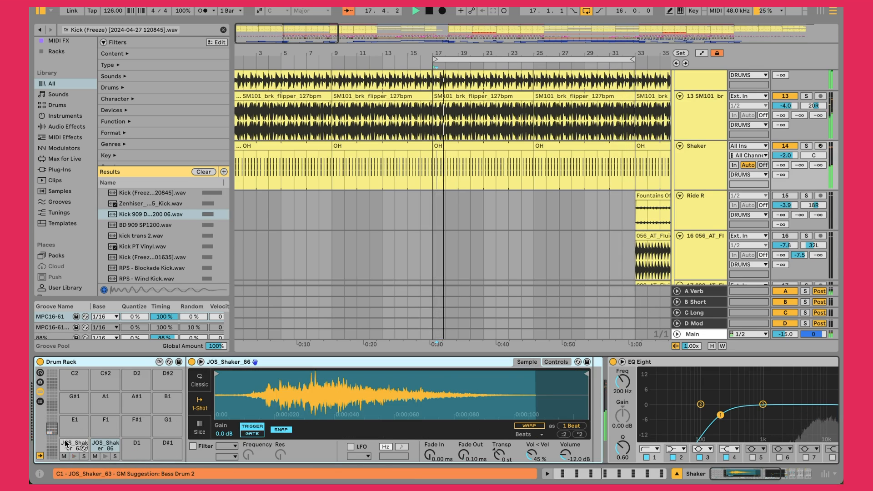
left_click(66, 444)
left_click(556, 361)
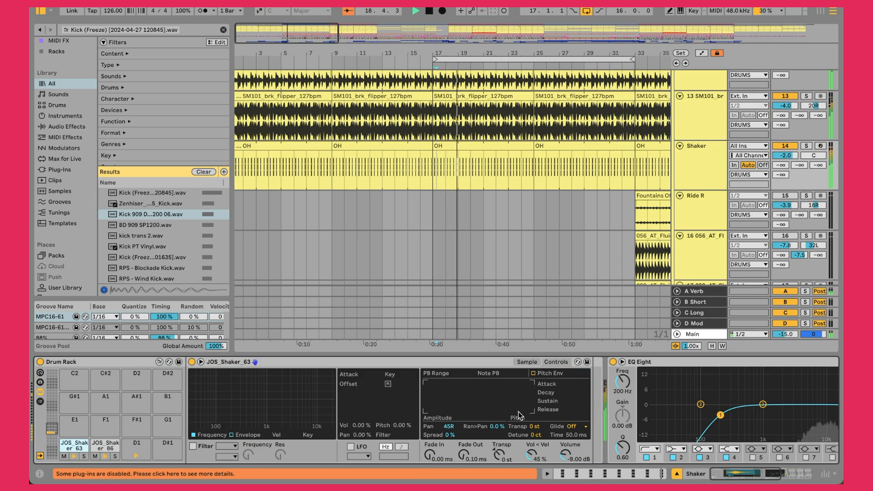
scroll(519, 414, "right", 8)
scroll(466, 403, "right", 3)
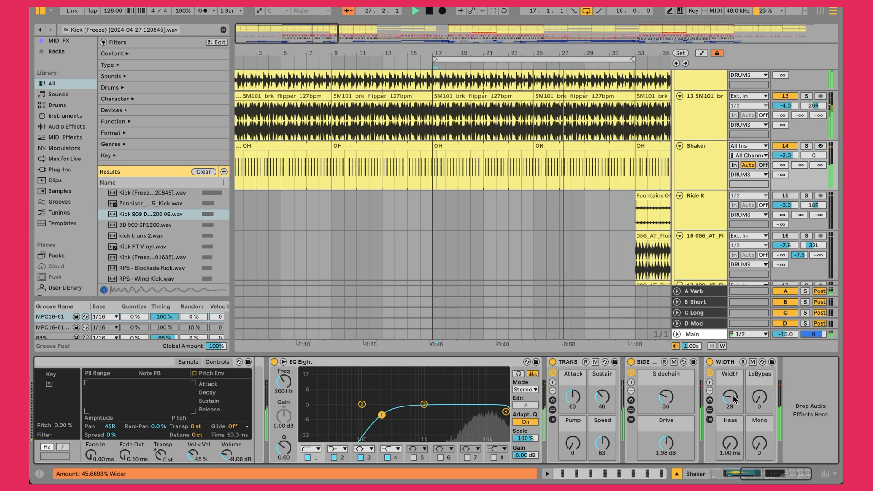
- Turn on the Ride R, 056_AT_Fluid and 022_AT_Fluid ride tracks and listen to them from bar 33
scroll(578, 207, "right", 1)
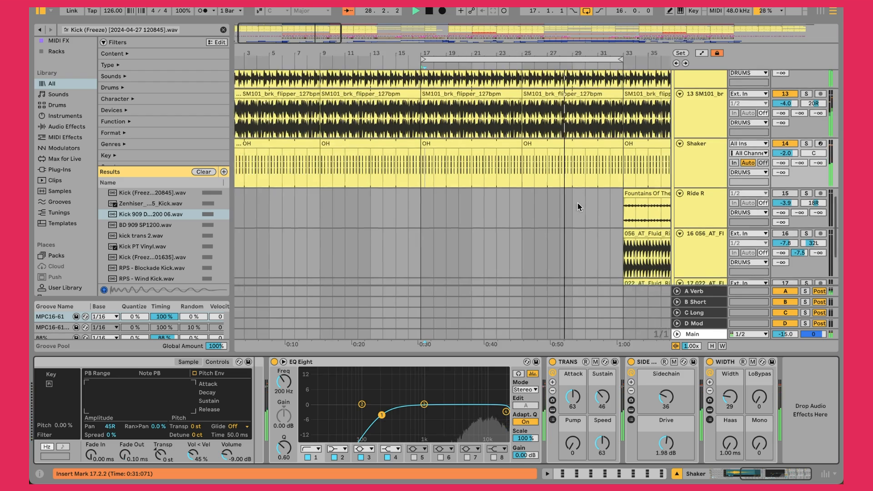
scroll(578, 207, "down", 3)
scroll(578, 206, "right", 5)
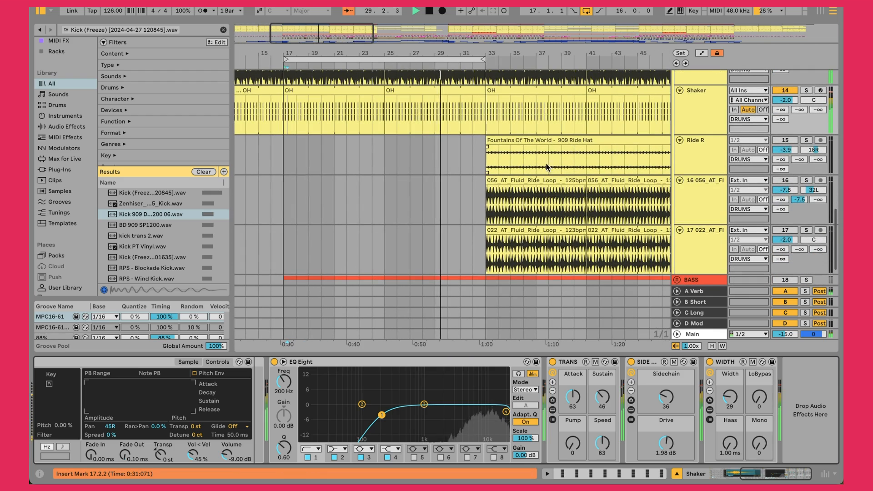
left_click(503, 158)
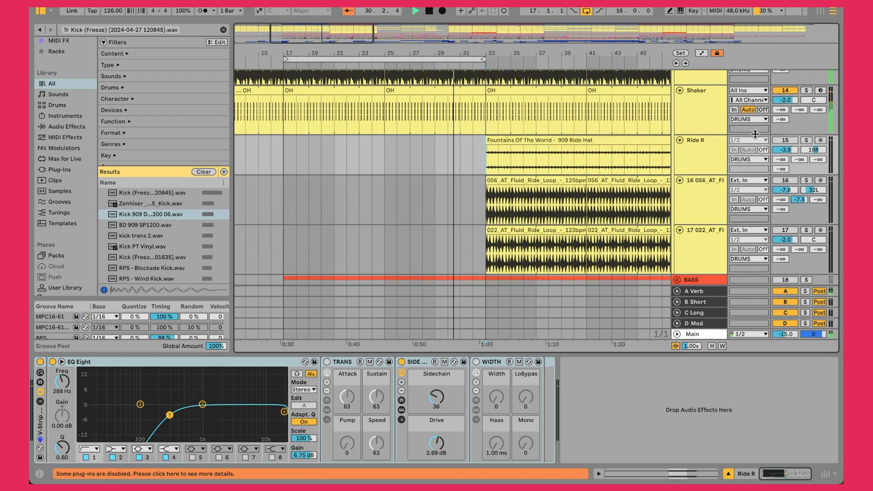
left_click(780, 184)
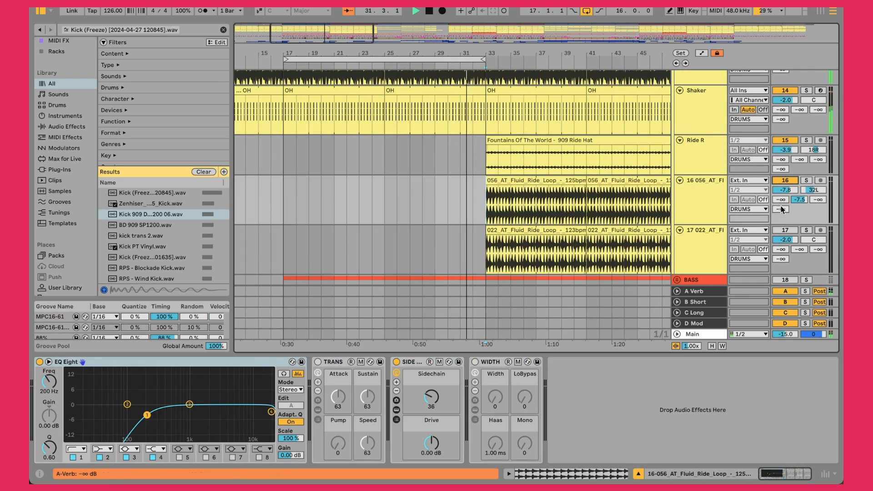
left_click(490, 151)
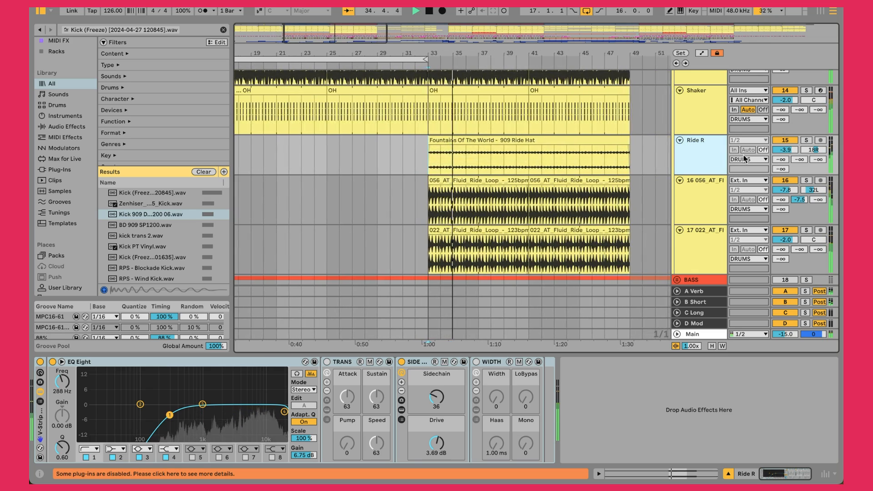
- Turn off the two Fluid ride loops to hear Ride R alone, re-enable them one by one, and show the 056 loop's device chain
left_click(785, 180)
left_click(790, 230)
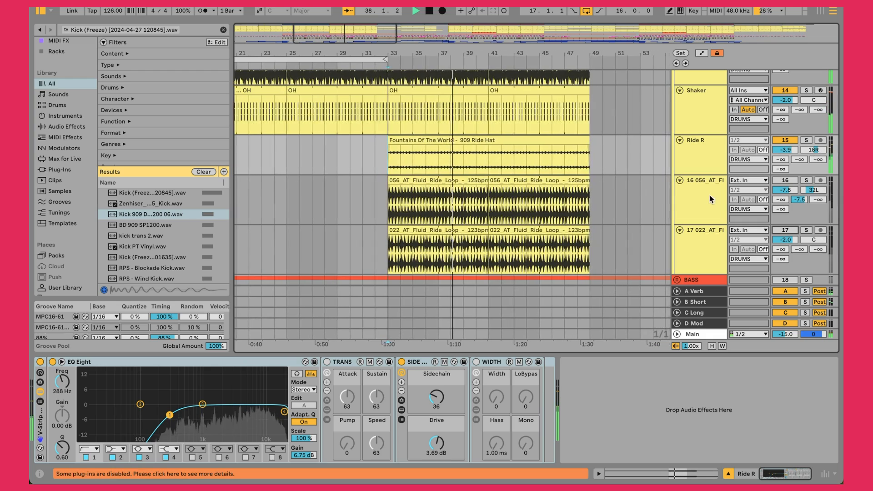
left_click(788, 182)
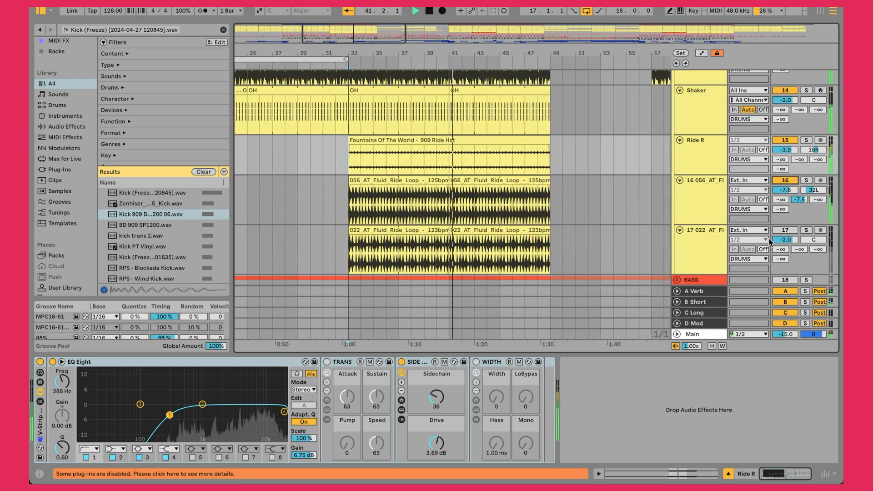
left_click(781, 233)
left_click(781, 231)
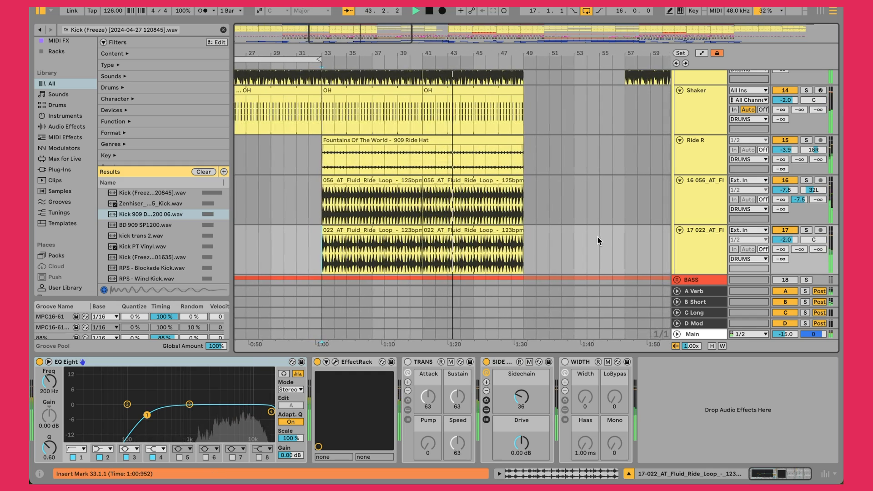
left_click(317, 207)
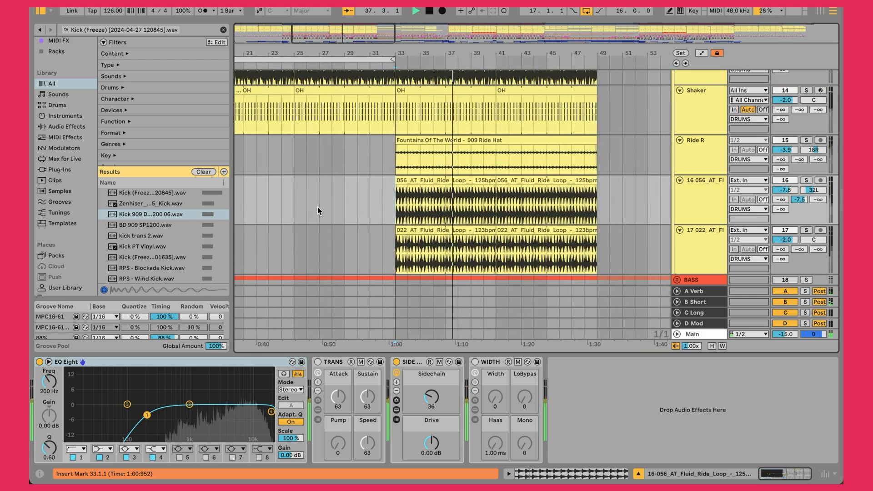
- Select the Shaker track's OH clip at bar 17, play from there, and look over the drum tracks above
scroll(318, 207, "up", 1)
scroll(317, 207, "up", 1)
scroll(317, 206, "left", 3)
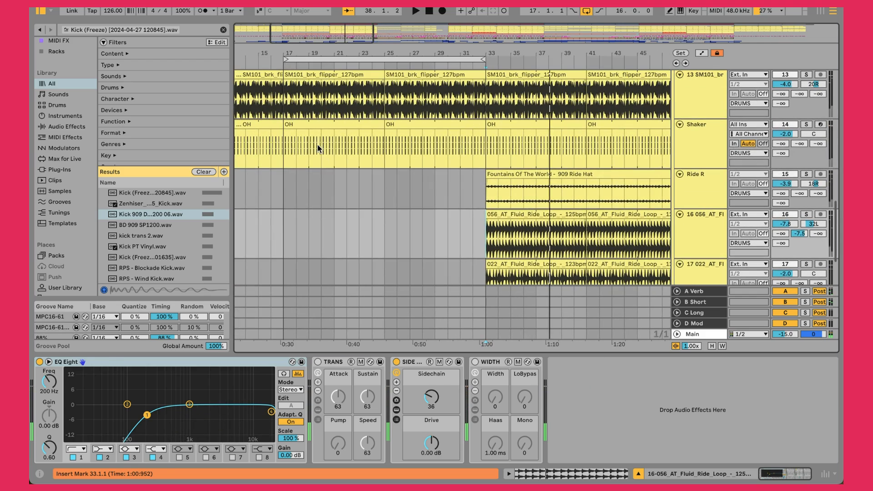
left_click(313, 124)
key("space")
scroll(466, 196, "up", 5)
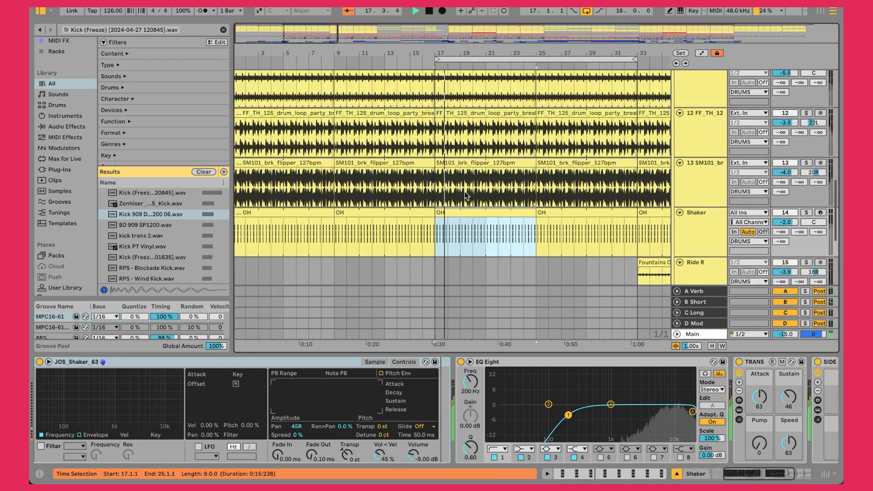
scroll(466, 196, "up", 7)
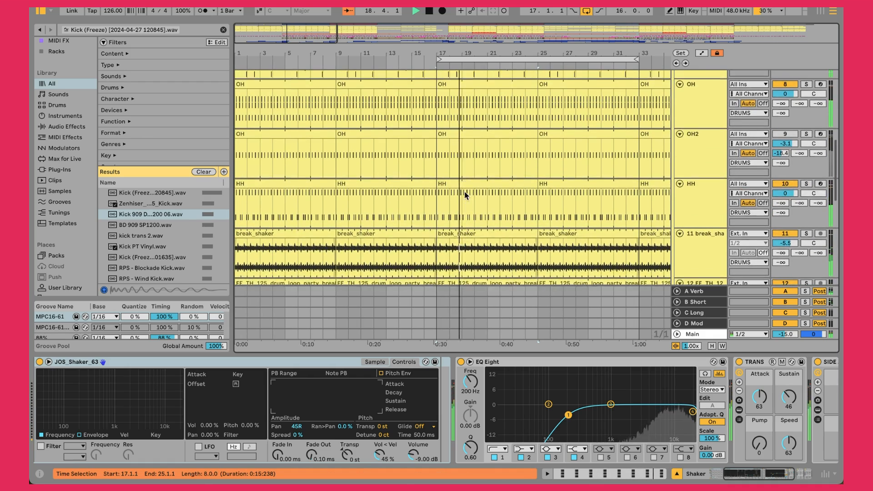
- Turn on the OH2 open-hat track and audition it from bar 25, both within the mix and briefly soloed
left_click(702, 168)
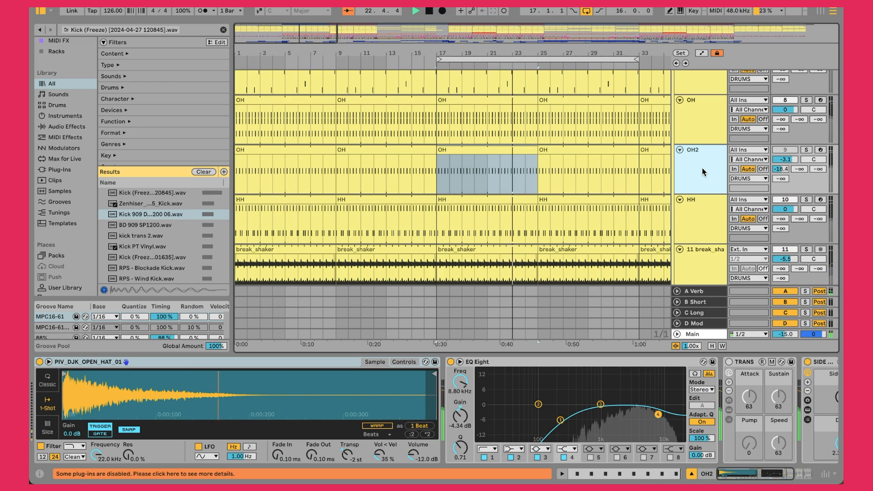
left_click(783, 148)
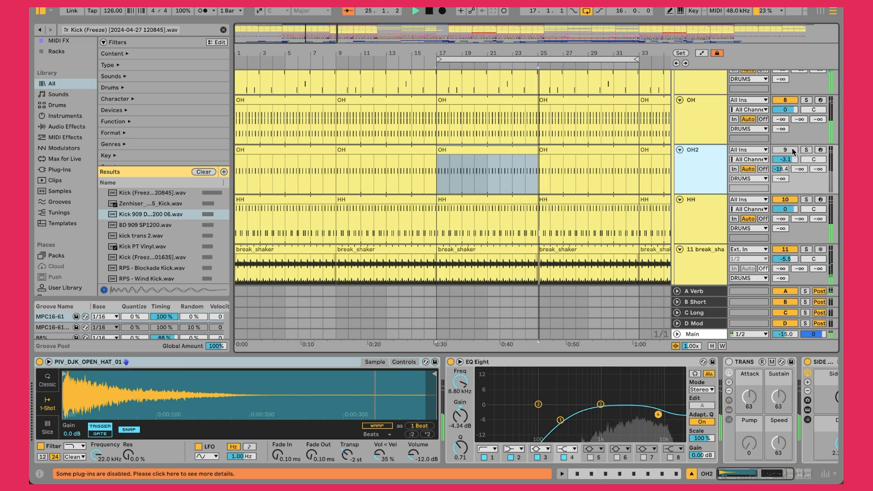
left_click(585, 150)
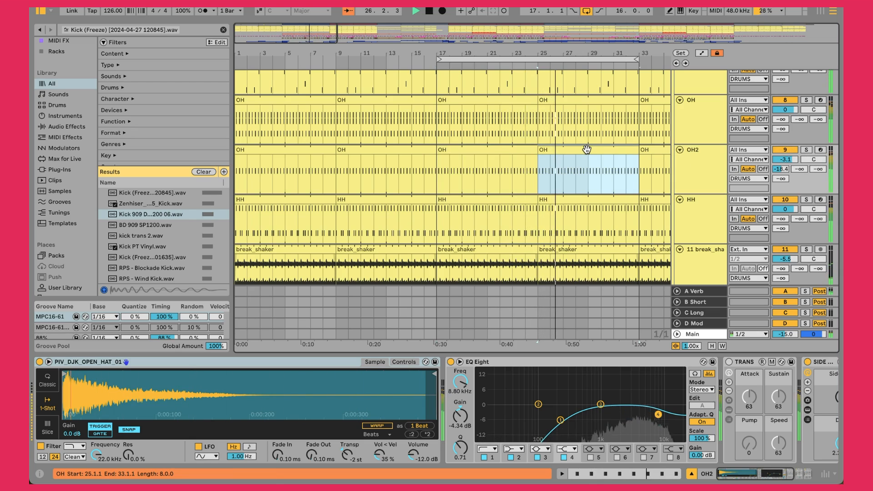
left_click(804, 151)
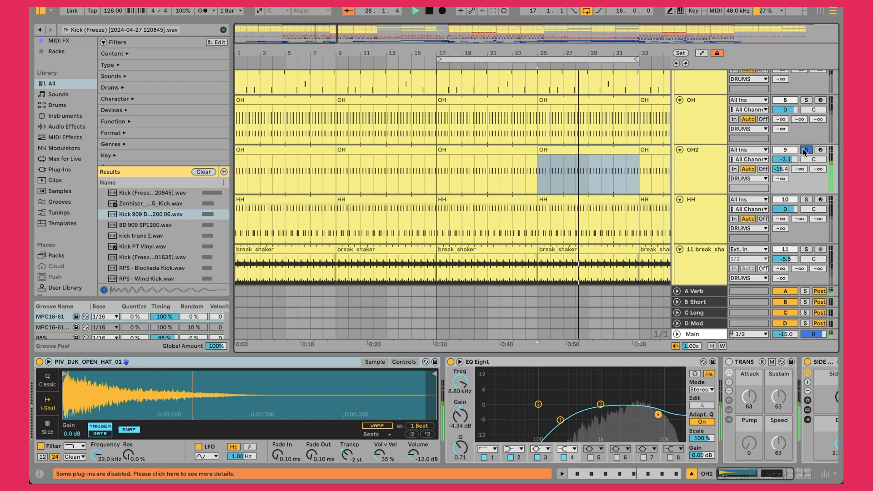
left_click(805, 150)
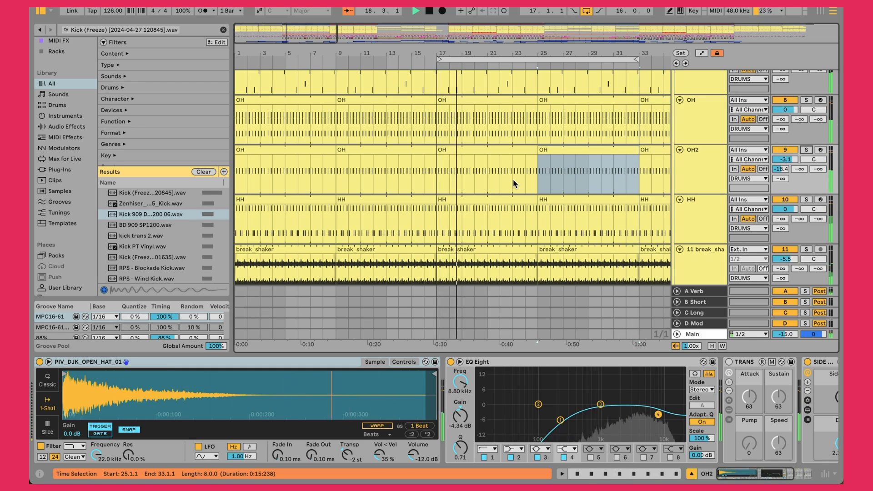
- Select the short green clip just after bar 3 on the REF track and open its context menu
scroll(513, 179, "up", 5)
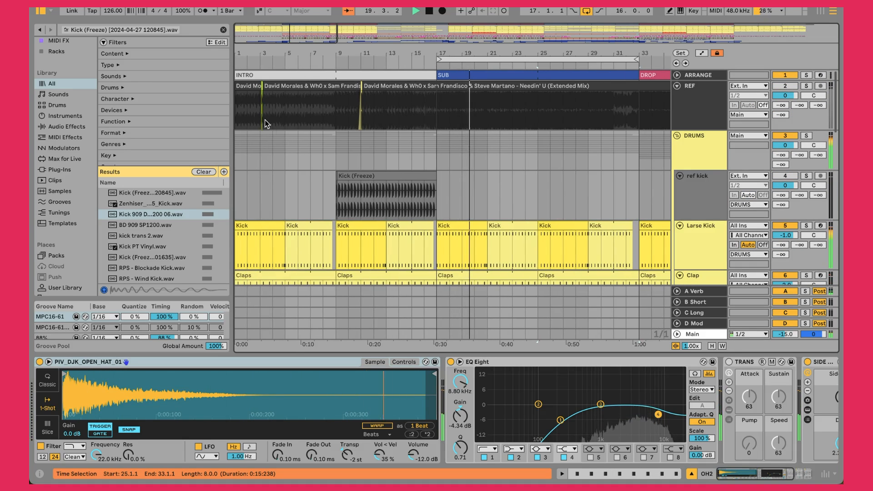
left_click_drag(260, 50, 260, 126)
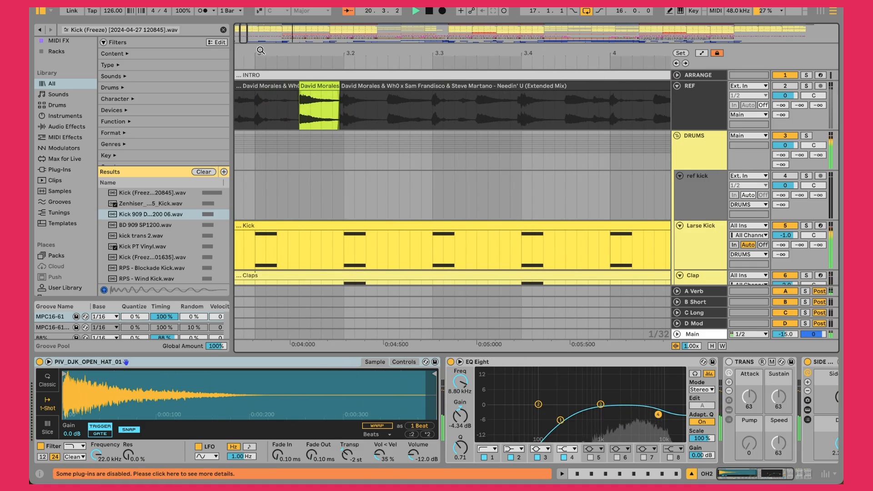
left_click(321, 85)
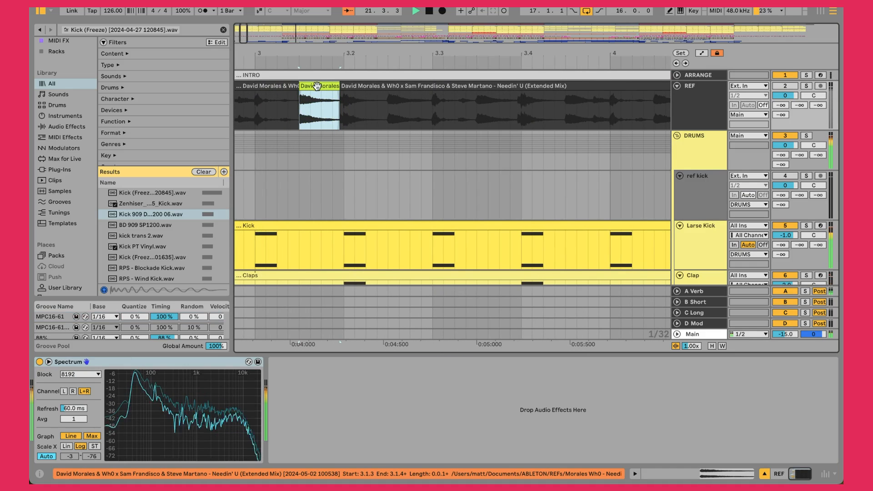
right_click(307, 85)
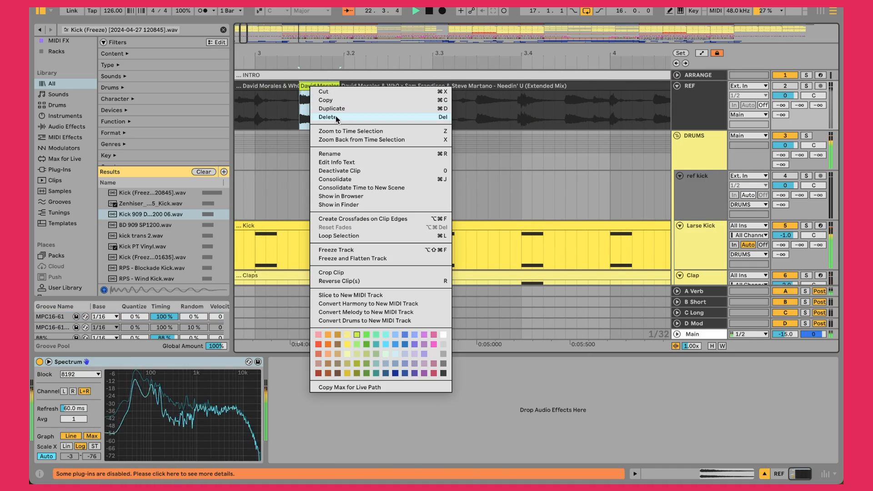
- Show the highlighted hat slice from the REF track in the browser and search for samples similar to it
left_click(342, 198)
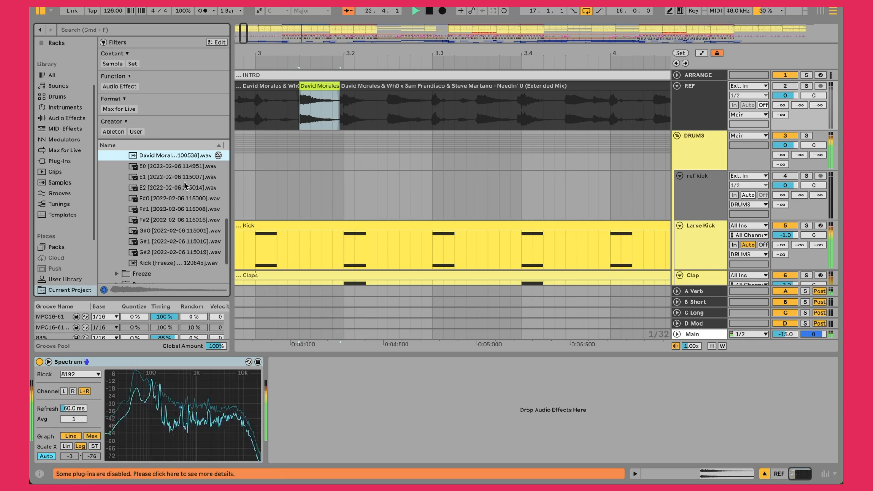
left_click(218, 155)
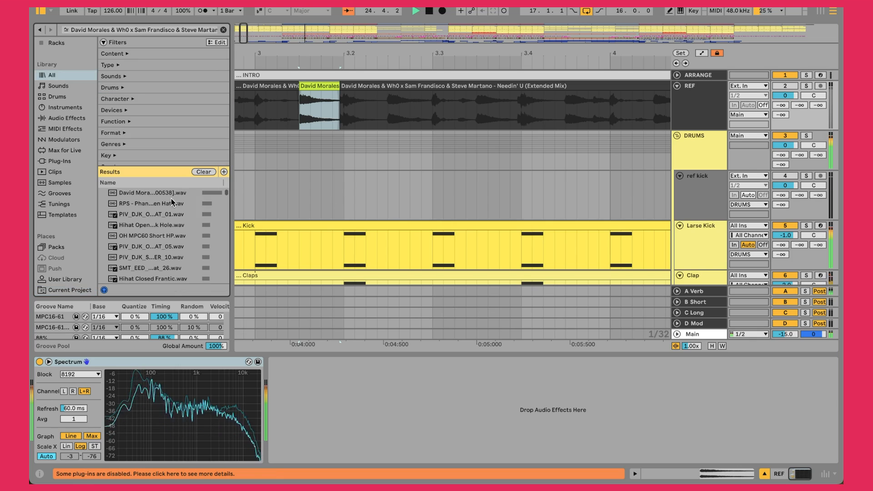
left_click(326, 87)
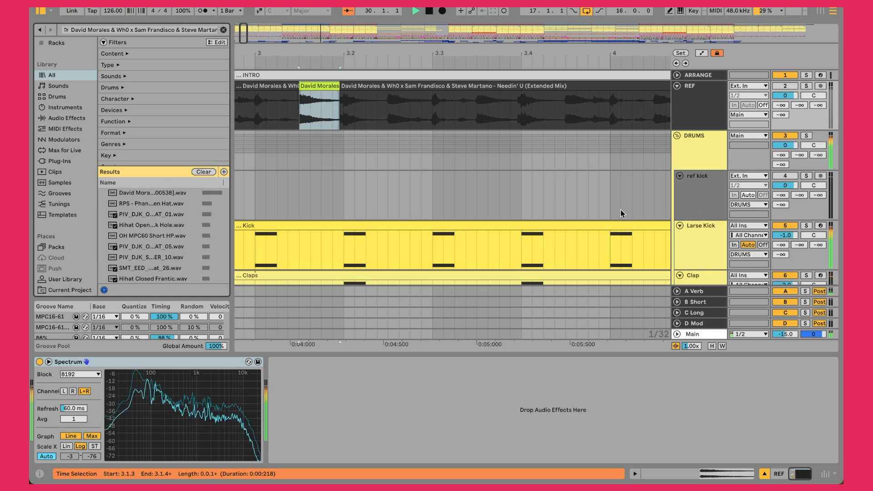
- Show the OH2 track's device chain with its open hat sampler and EQ Eight
scroll(621, 209, "down", 10)
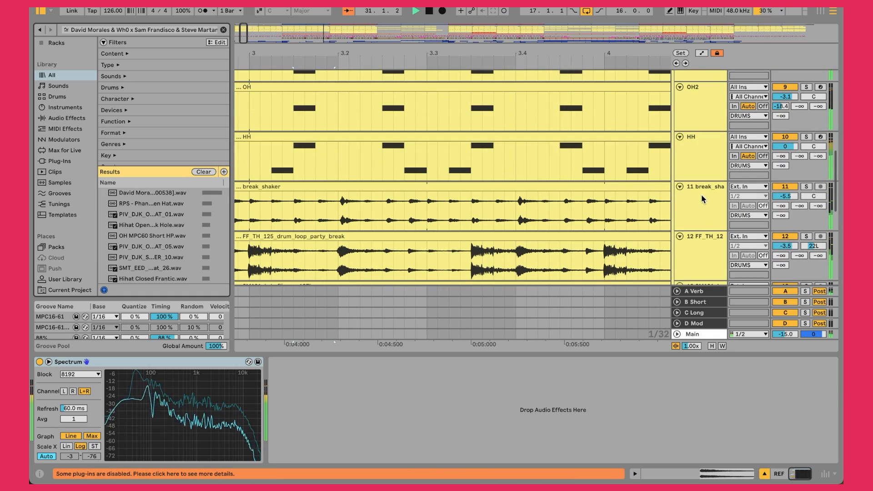
left_click(710, 115)
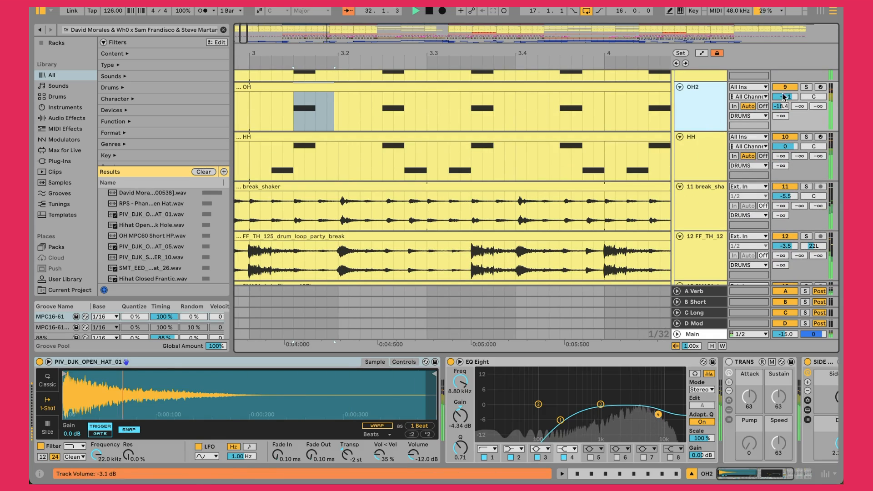
scroll(562, 439, "right", 5)
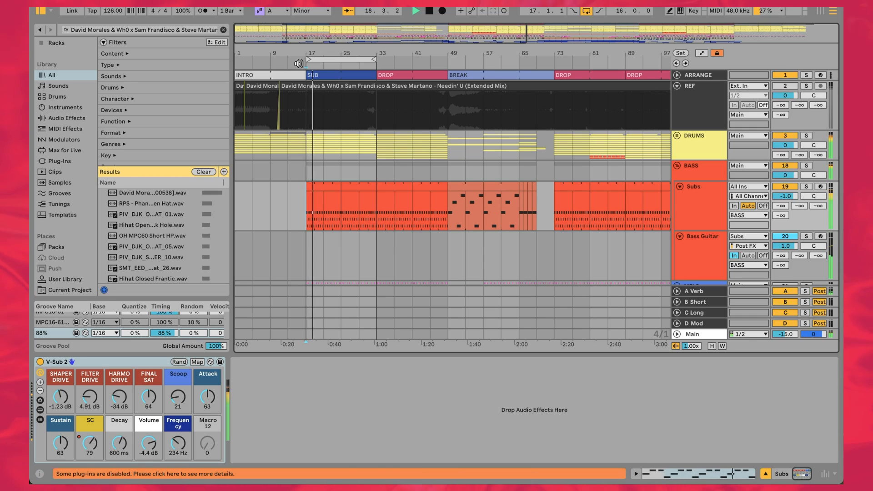
- Compare the reference song with the mix in the SUB section by toggling solo on the REF track
left_click_drag(295, 52, 296, 50)
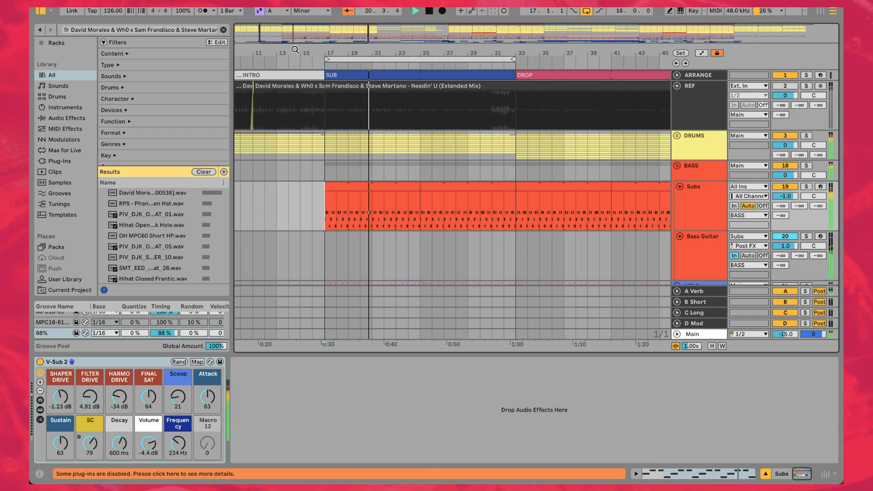
left_click(464, 87)
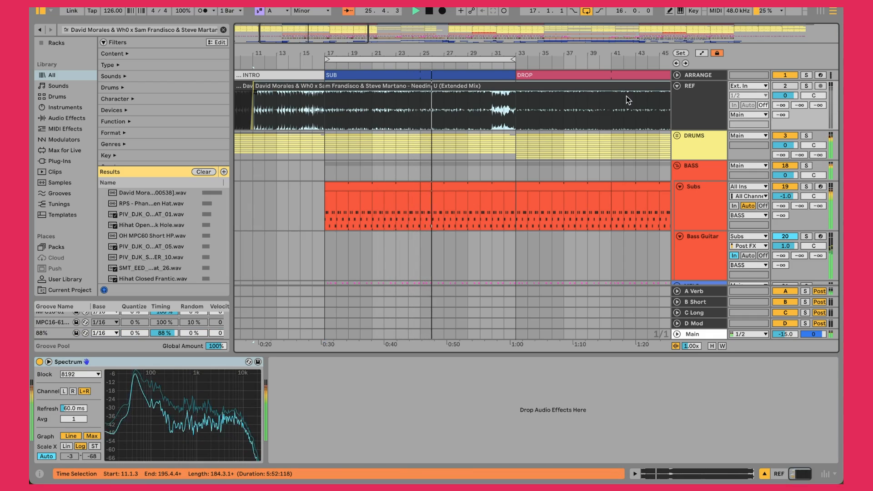
left_click(707, 105)
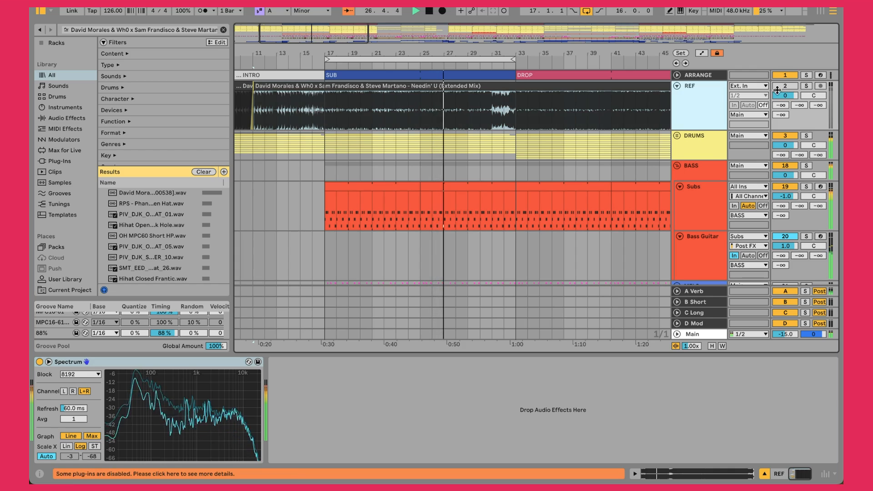
key("s")
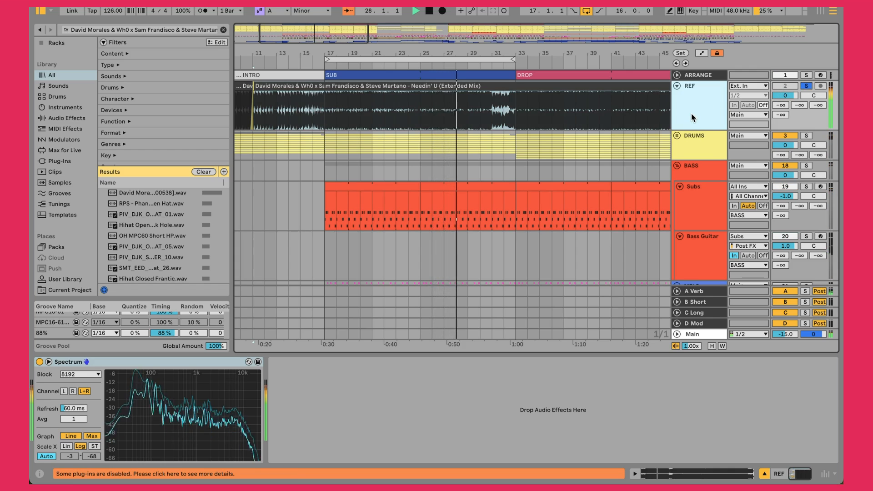
key("s")
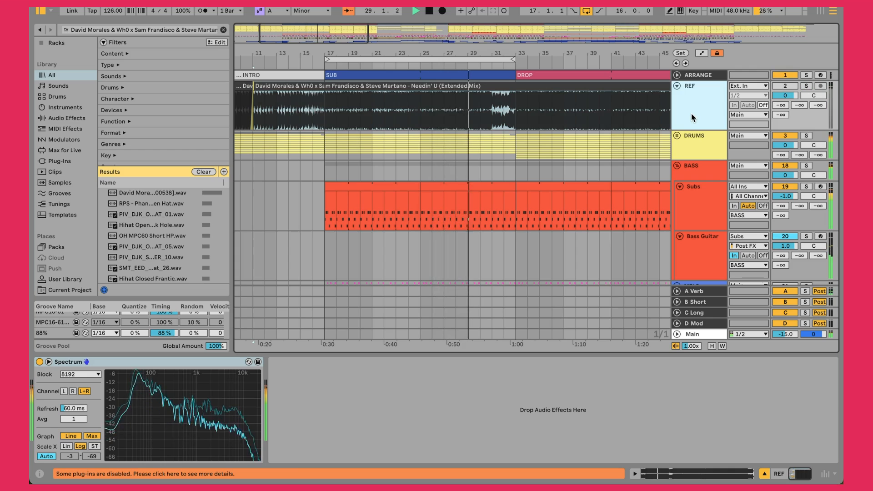
key("s")
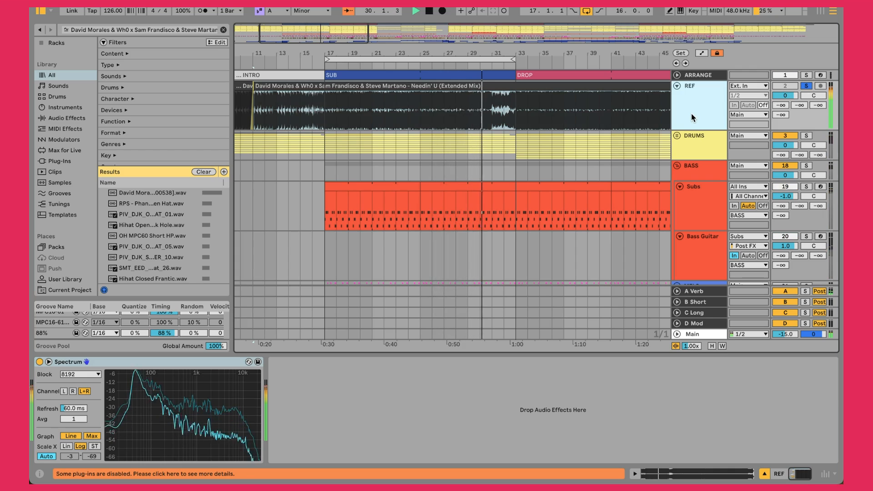
key("s")
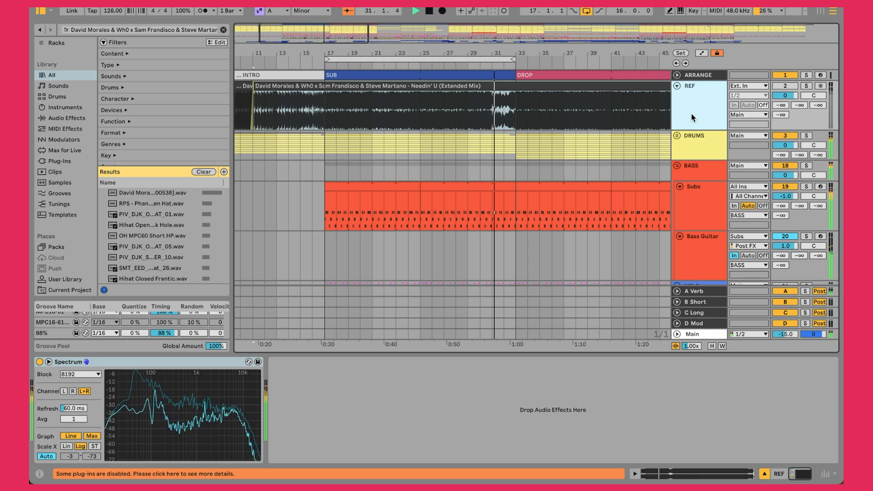
key("s")
key("s")
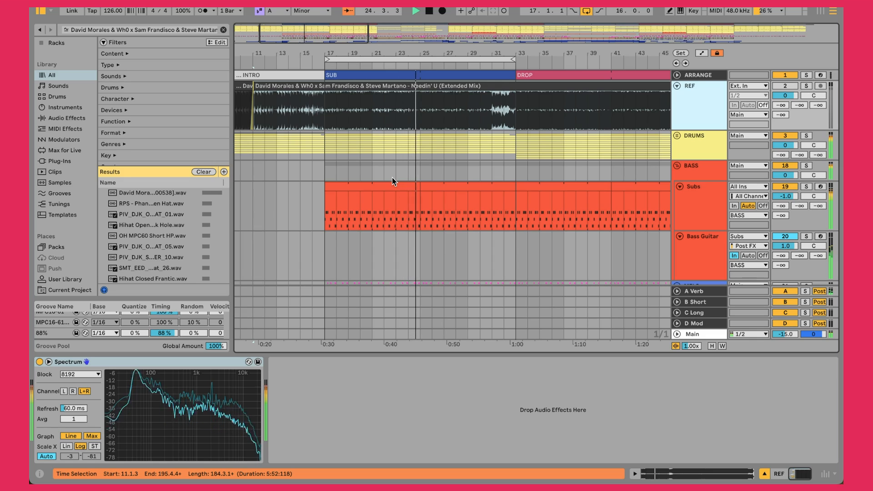
- Open the Subs MIDI clip in an enlarged note editor and audition its A0, G0 and F0 notes with the BASS group soloed
double_click(438, 185)
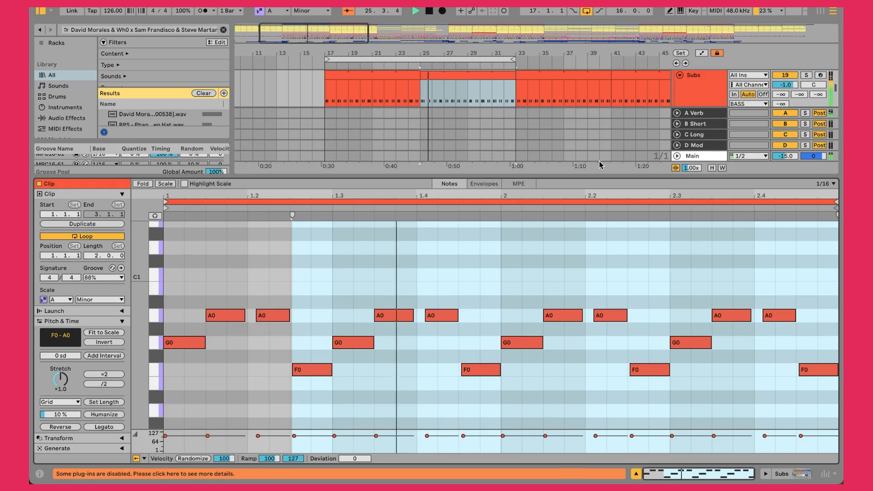
left_click_drag(613, 175, 612, 237)
scroll(699, 122, "up", 3)
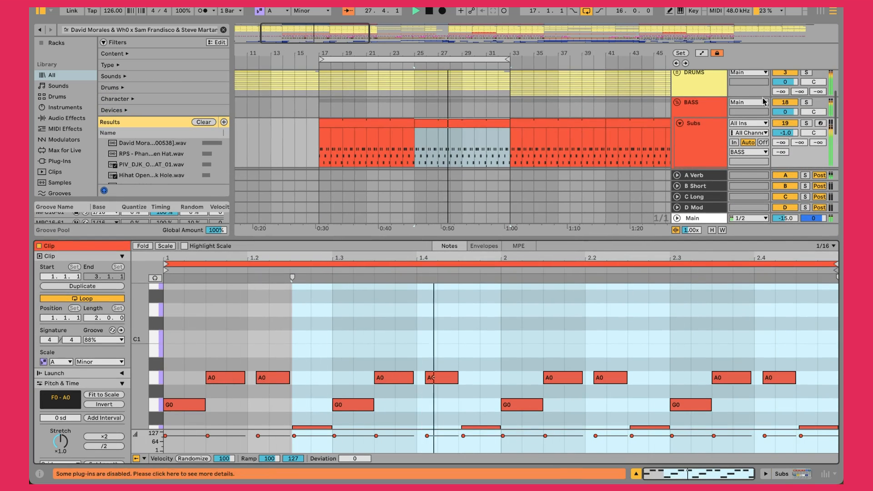
left_click(808, 102)
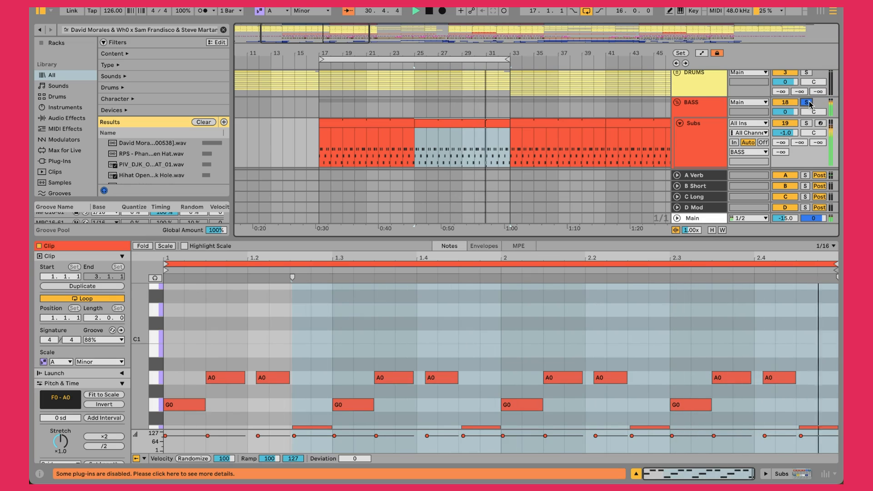
left_click_drag(516, 218, 516, 166)
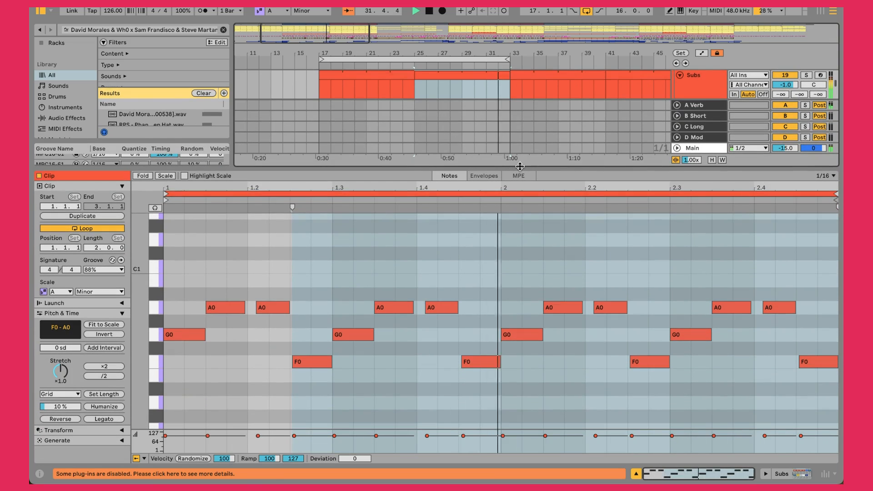
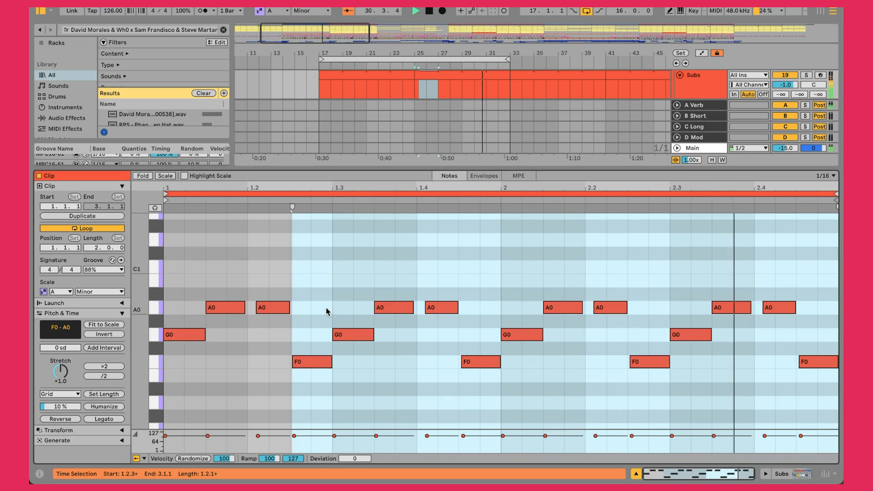
left_click(305, 289)
left_click(287, 329)
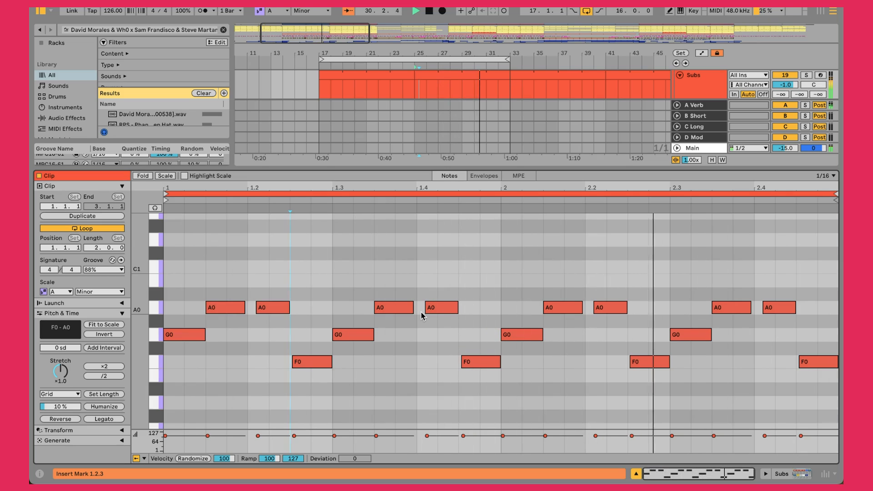
- Return to the device view, review the Subs and Bass Guitar device chains, and mute the Bass Guitar track
key("shift+Tab")
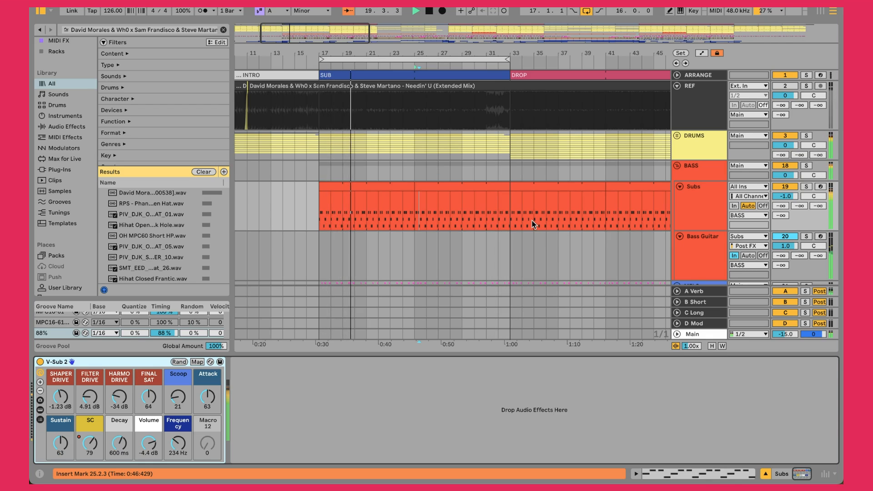
left_click(714, 203)
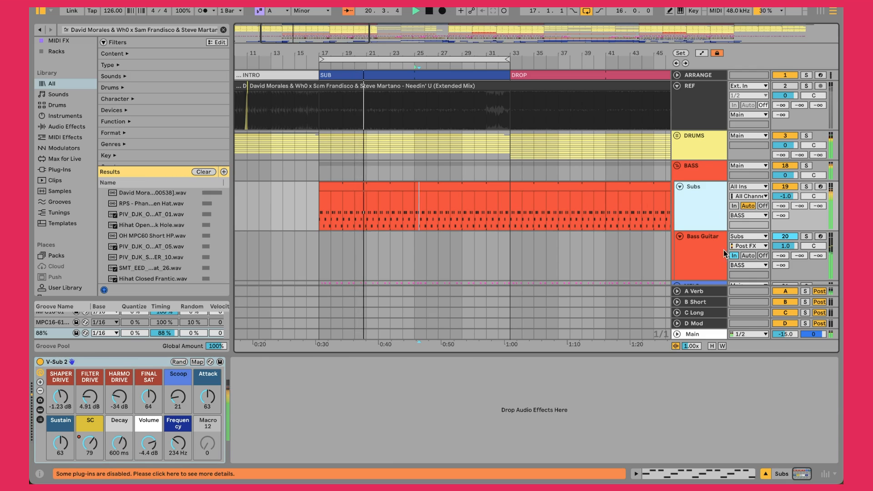
left_click(723, 266)
left_click(717, 215)
left_click(724, 246)
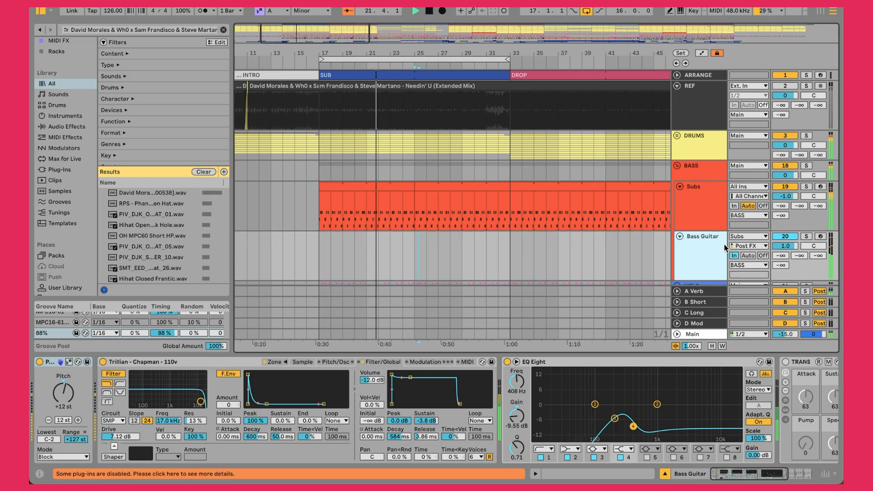
left_click(685, 215)
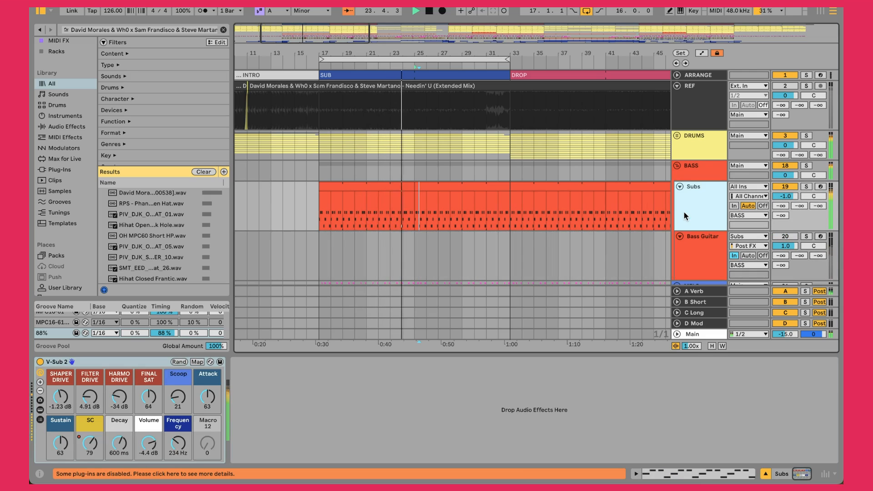
- Audition the BASS group in solo and restore the full mix
left_click(806, 166)
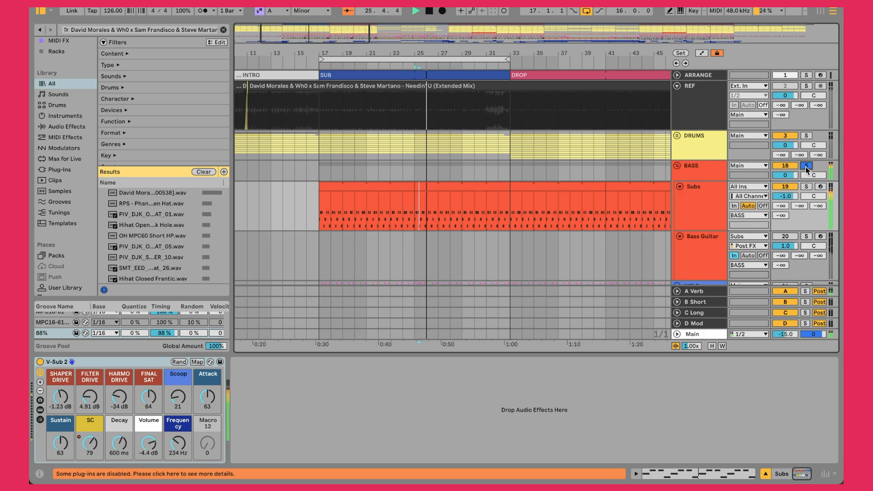
left_click(805, 166)
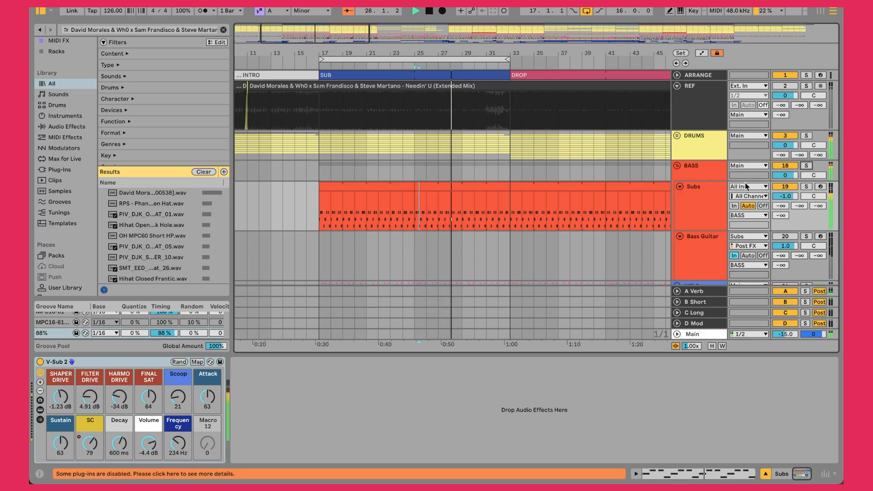
- Compare the device chains of the Subs and Bass Guitar tracks
left_click(722, 196)
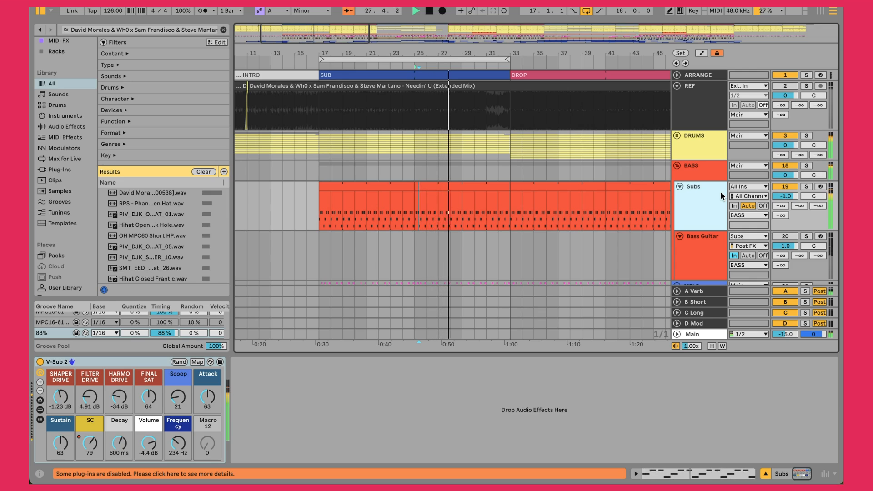
left_click(714, 255)
left_click(713, 219)
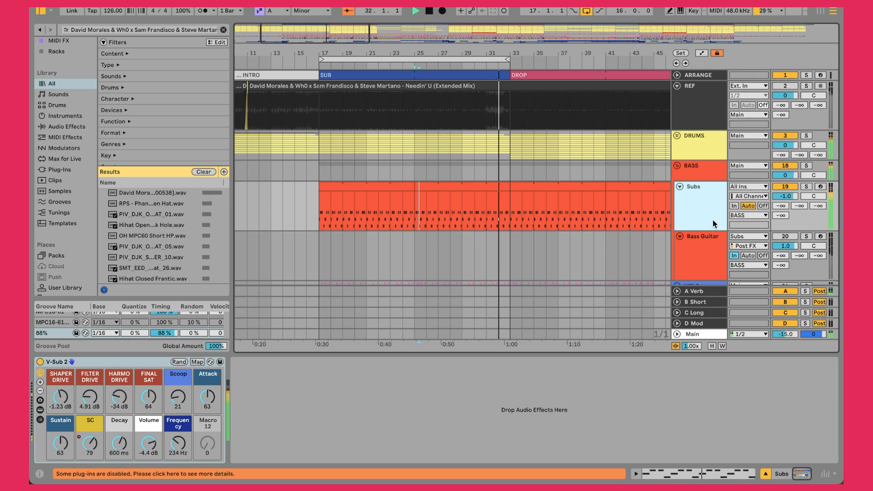
left_click(710, 247)
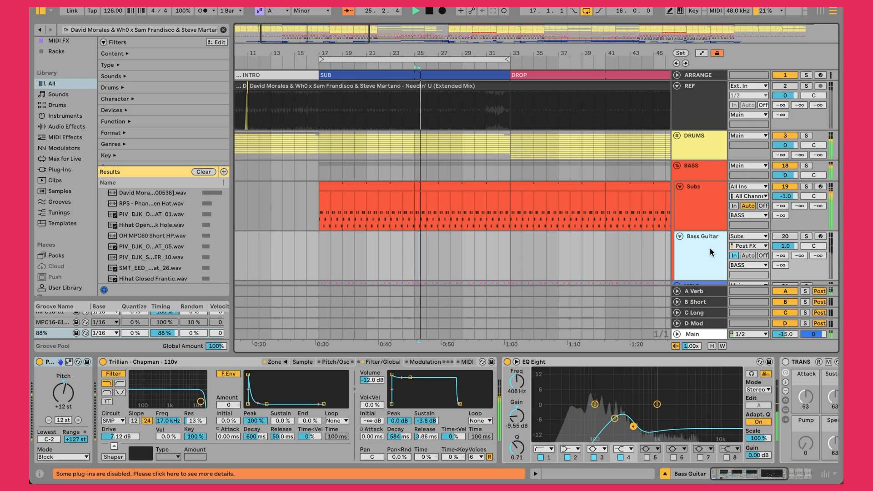
- Expand the V-Sub 2 rack on the Subs track to inspect its Operator and EQ Eight devices, and collapse it again
left_click(695, 204)
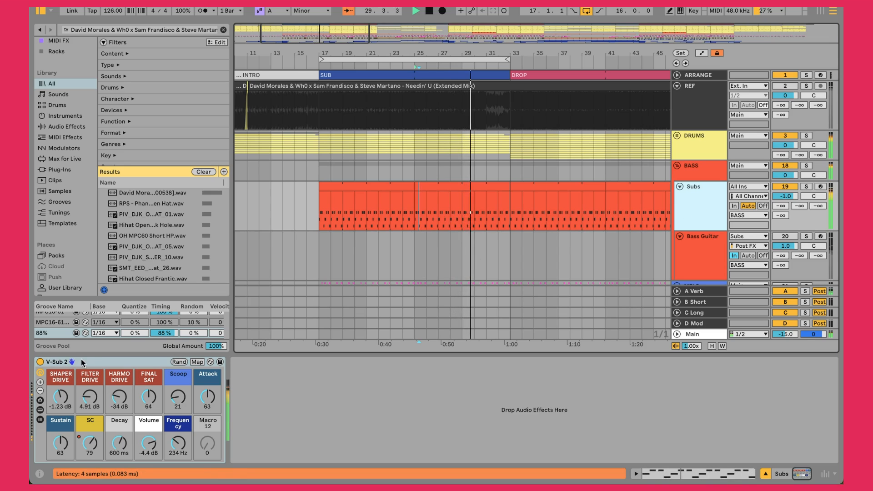
left_click(40, 409)
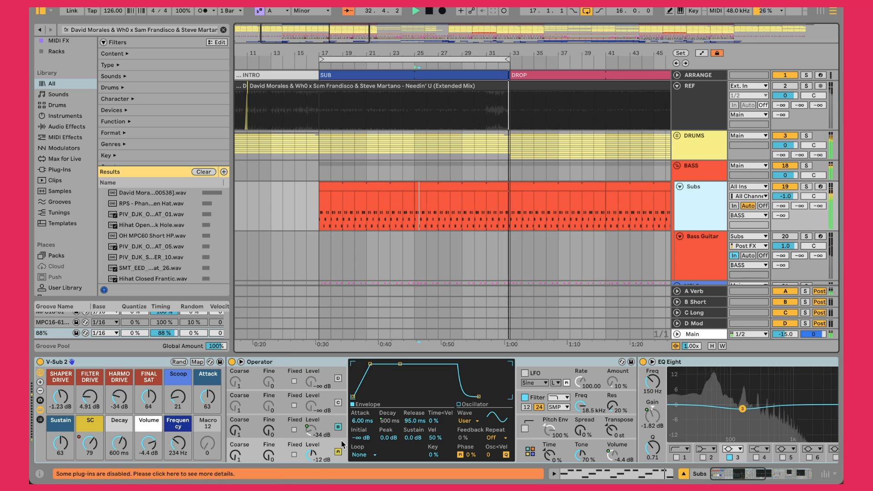
left_click(39, 409)
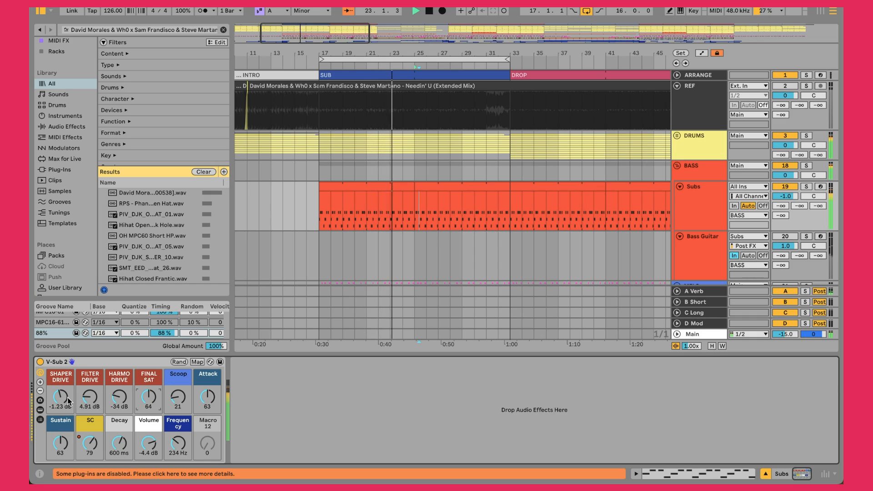
- Toggle solo on the REF track to compare the reference song's low end with the Subs bass
key("s")
key("s")
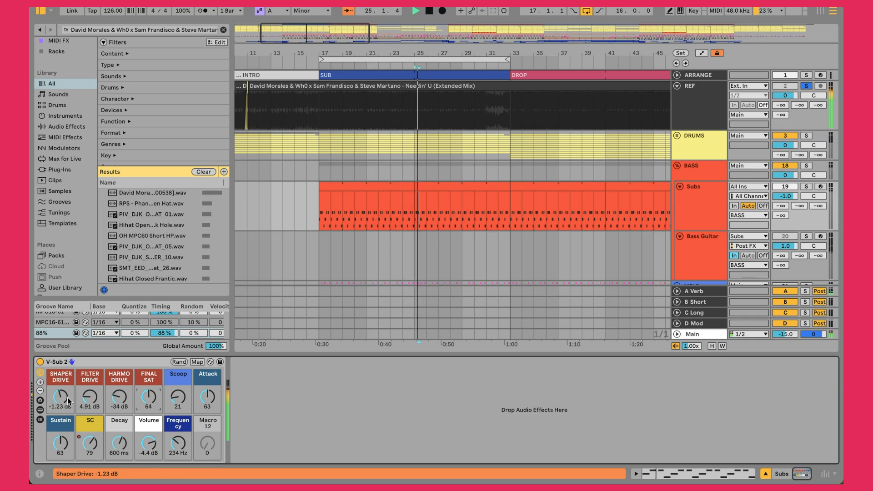
key("s")
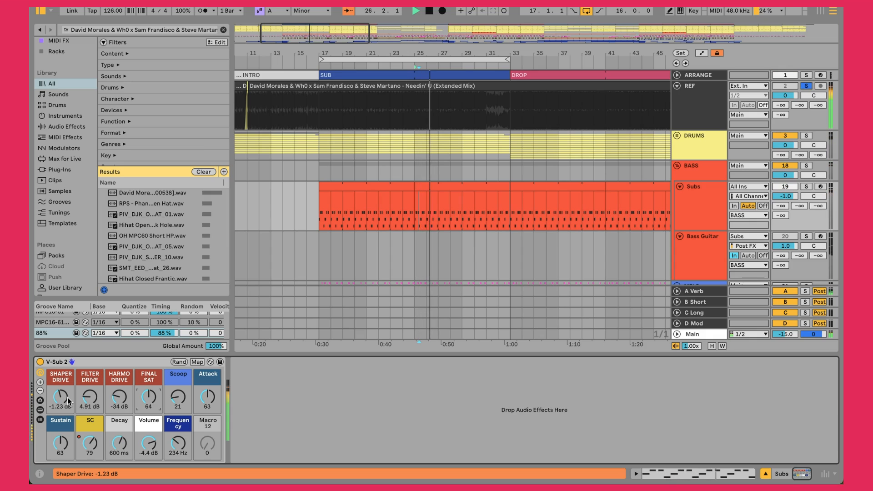
key("s")
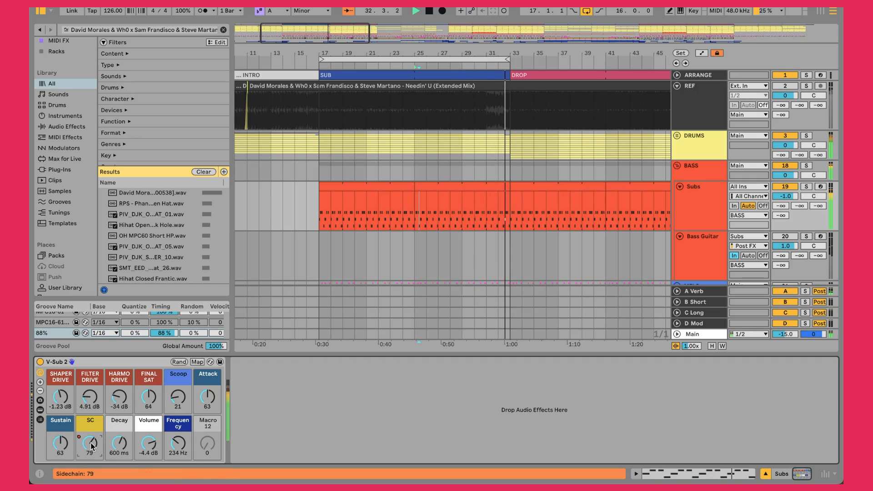
- Expand the V-Sub 2 rack on the Subs track to review its nested Sidechain rack, and collapse it again
left_click(40, 419)
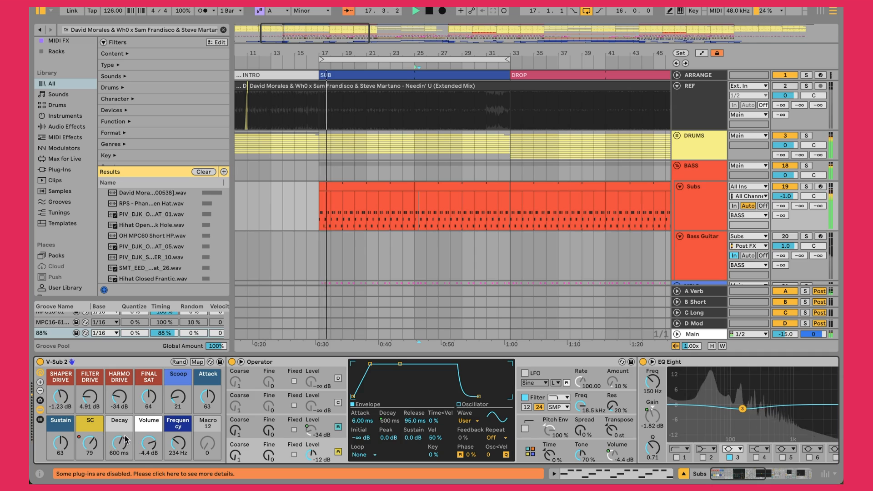
scroll(369, 436, "right", 5)
scroll(369, 437, "right", 5)
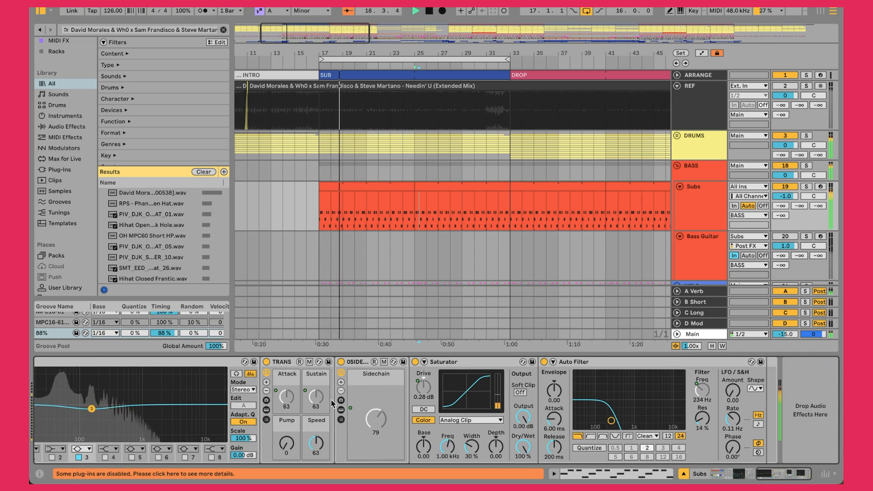
left_click(360, 363)
scroll(360, 362, "left", 10)
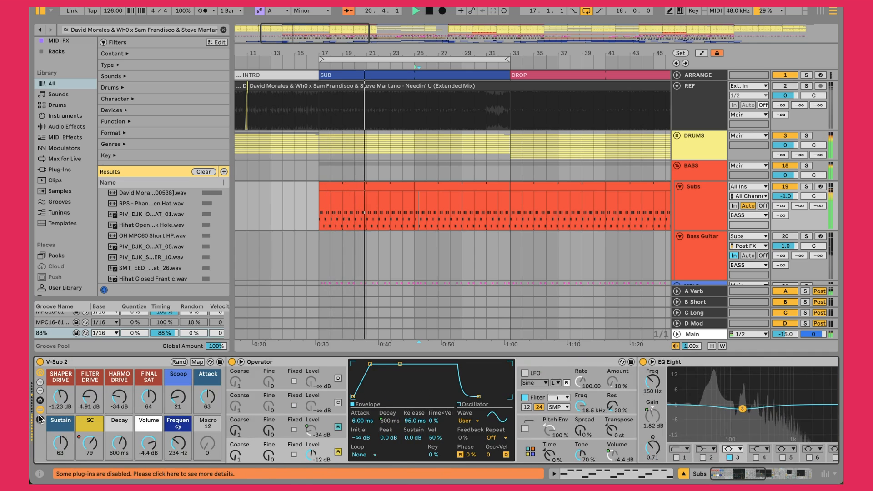
left_click(38, 409)
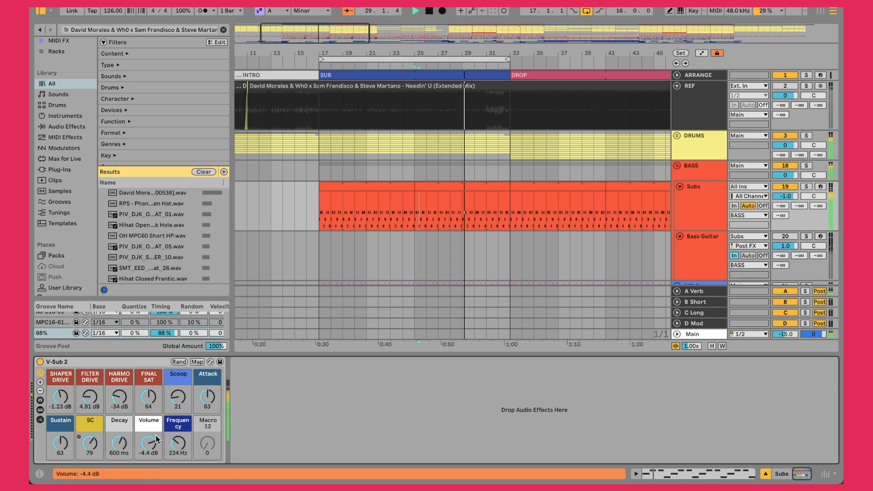
- Reopen the V-Sub 2 rack's device chain and examine the Auto Filter at its end
left_click(40, 410)
scroll(500, 431, "right", 10)
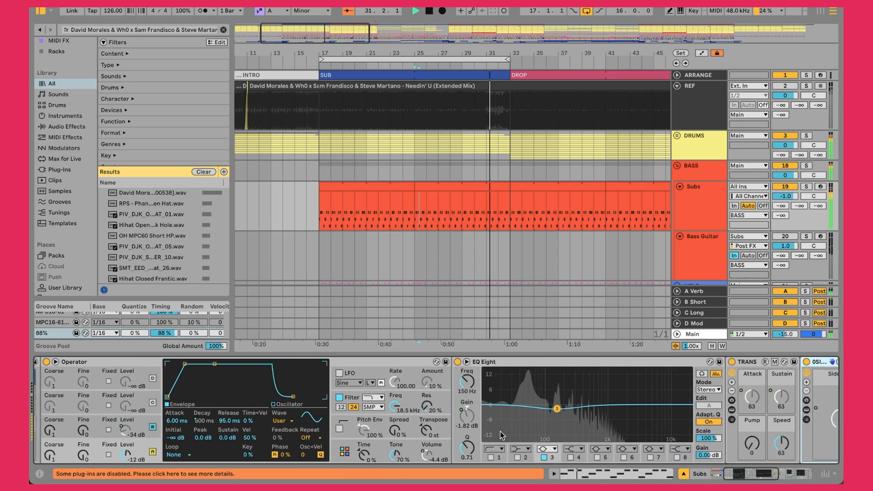
scroll(500, 432, "right", 5)
left_click(686, 363)
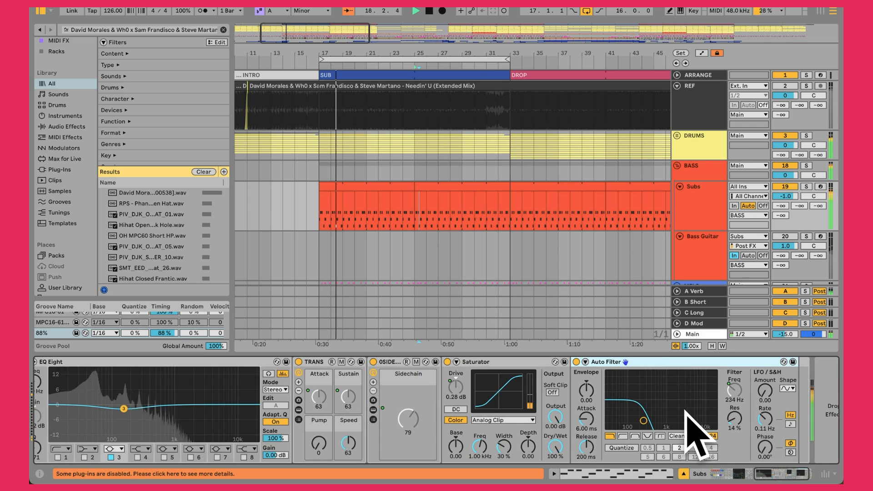
- Show the Bass Guitar track's devices, audition the track in solo and restore the full mix
left_click(700, 256)
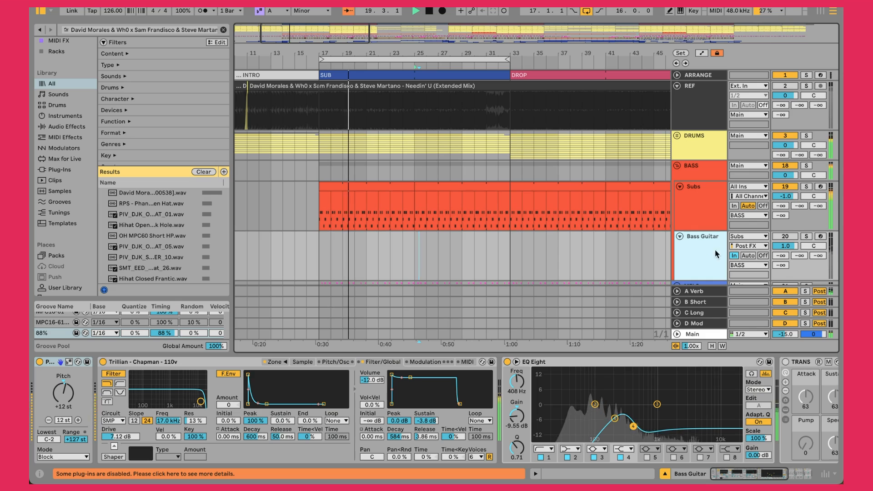
left_click(783, 237)
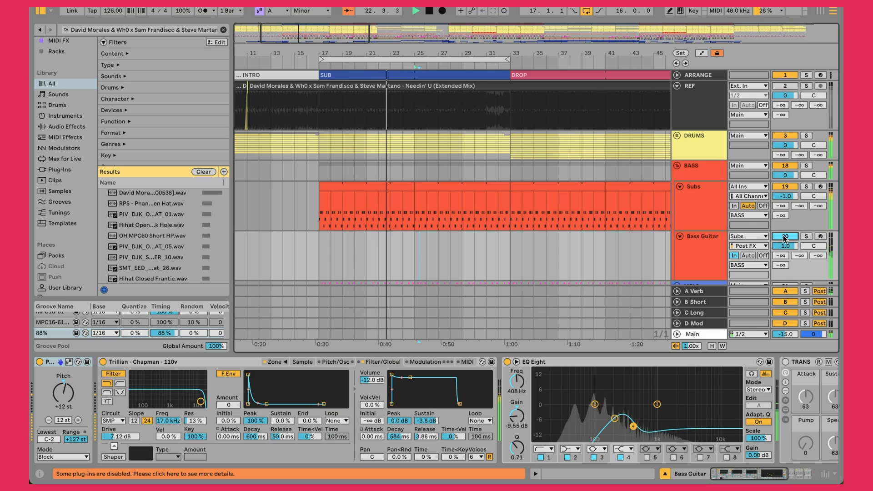
left_click(807, 237)
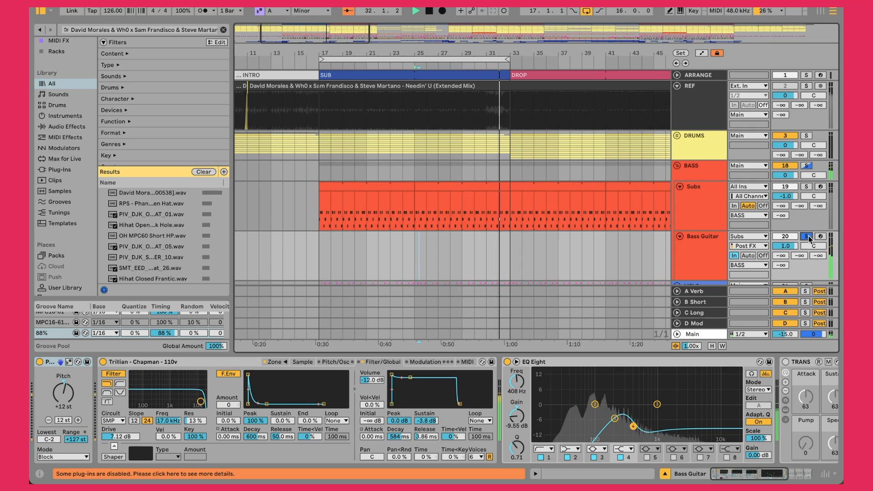
left_click(803, 237)
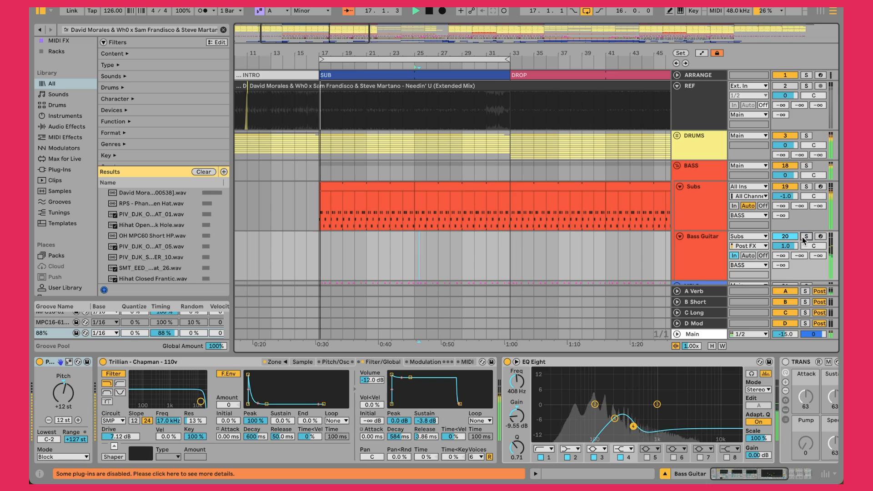
- Inspect the empty Bass Guitar lane and the track's MIDI input sources, choosing Subs as the source
left_click(688, 268)
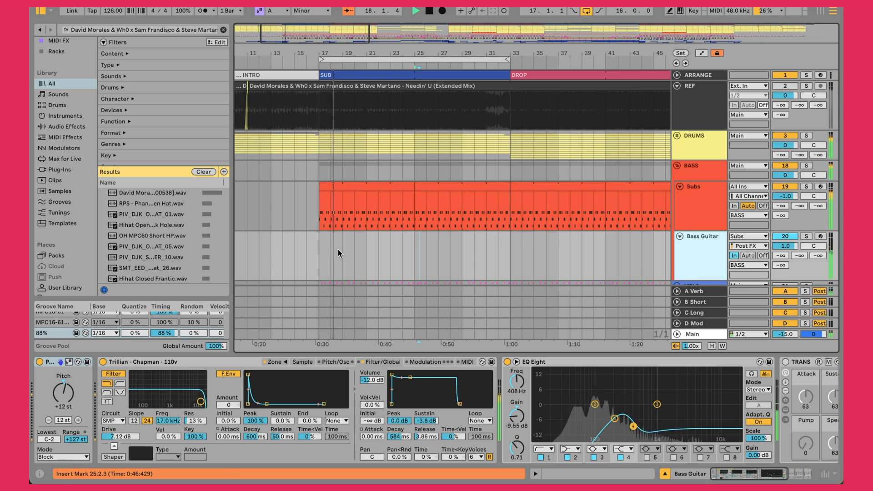
left_click_drag(313, 247, 639, 281)
left_click(496, 267)
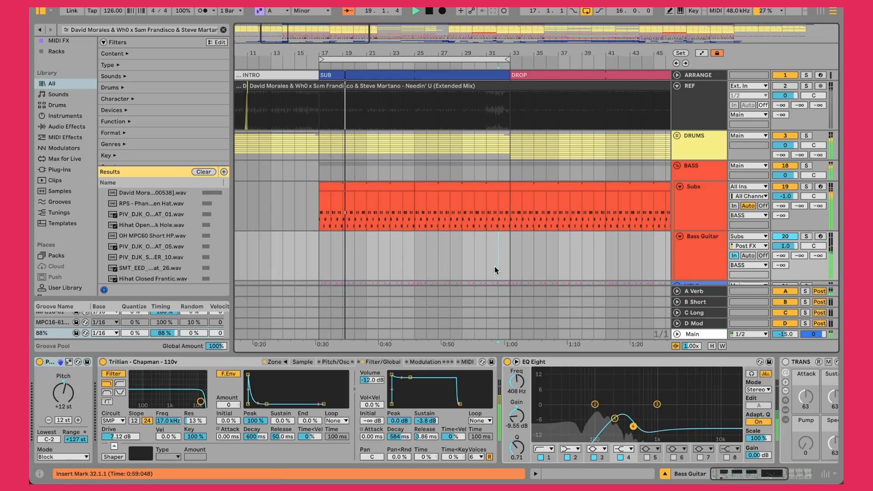
left_click(716, 211)
left_click(707, 260)
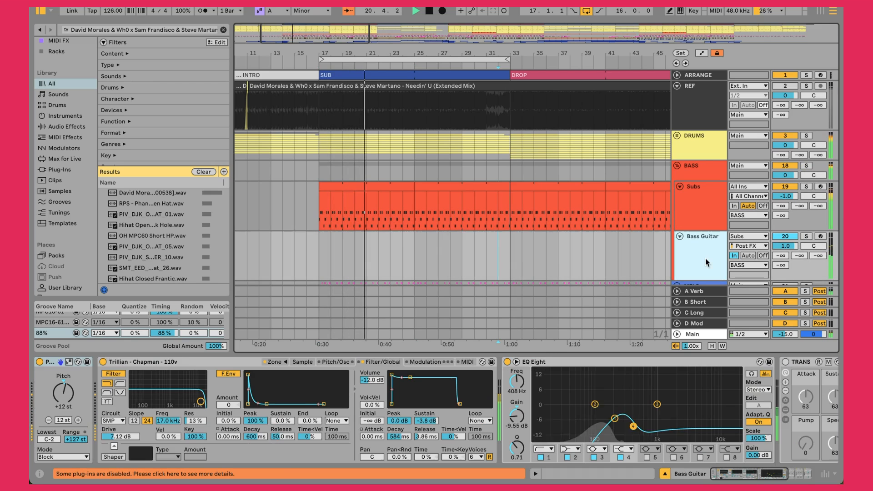
left_click(740, 238)
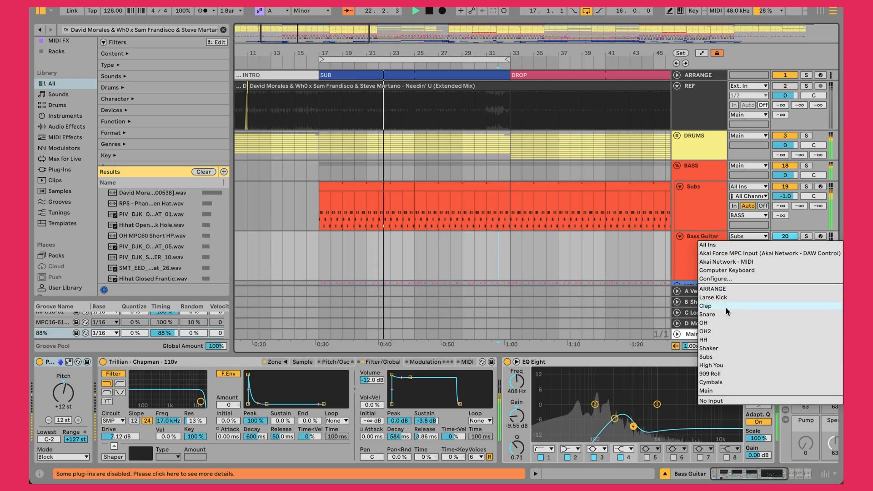
left_click(714, 357)
left_click(694, 260)
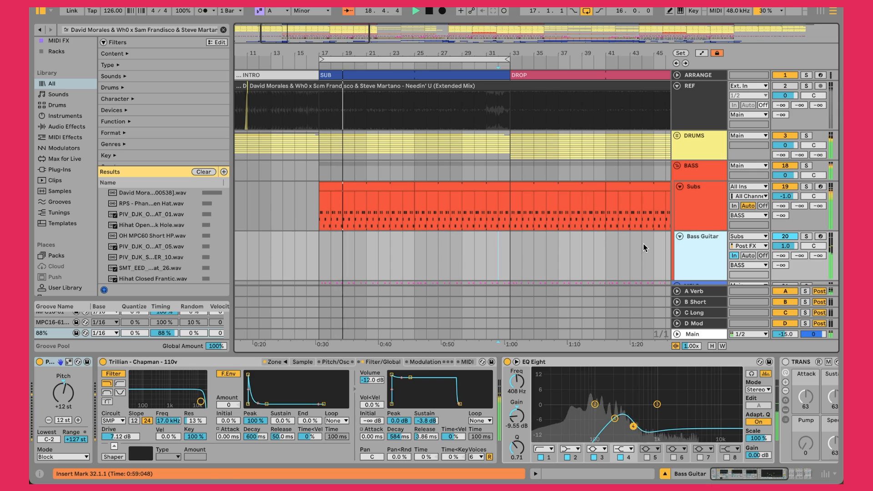
- Examine the Pitch device on the Bass Guitar track while listening in solo, and restore the full mix
left_click(39, 361)
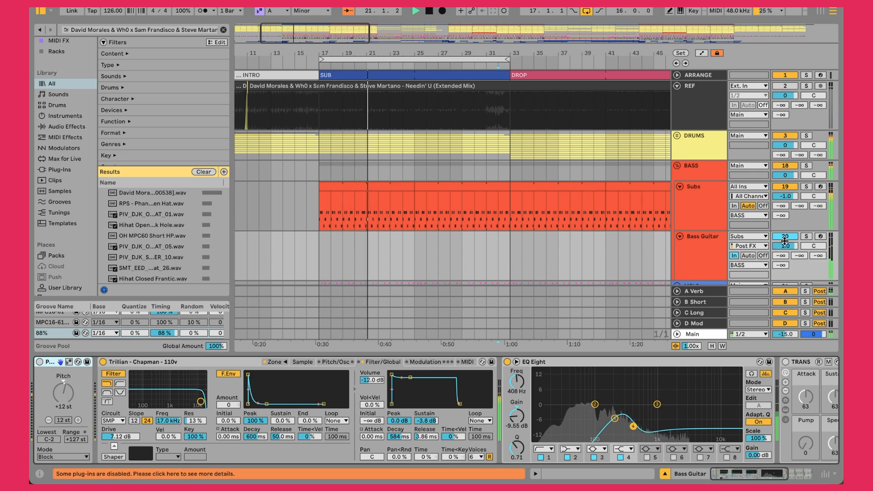
left_click(38, 368)
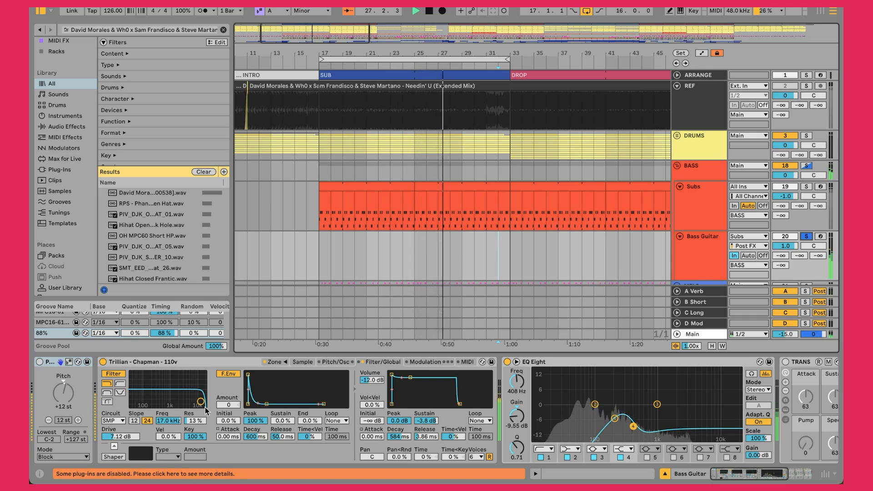
left_click(39, 363)
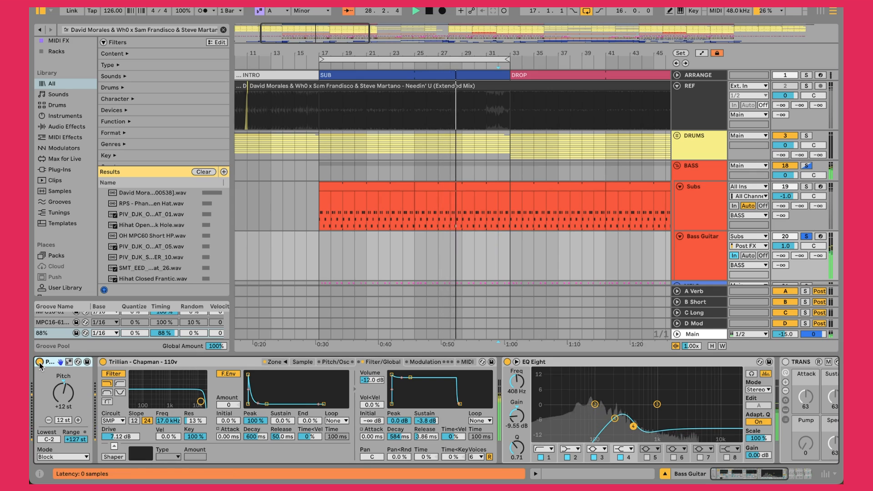
left_click(70, 396)
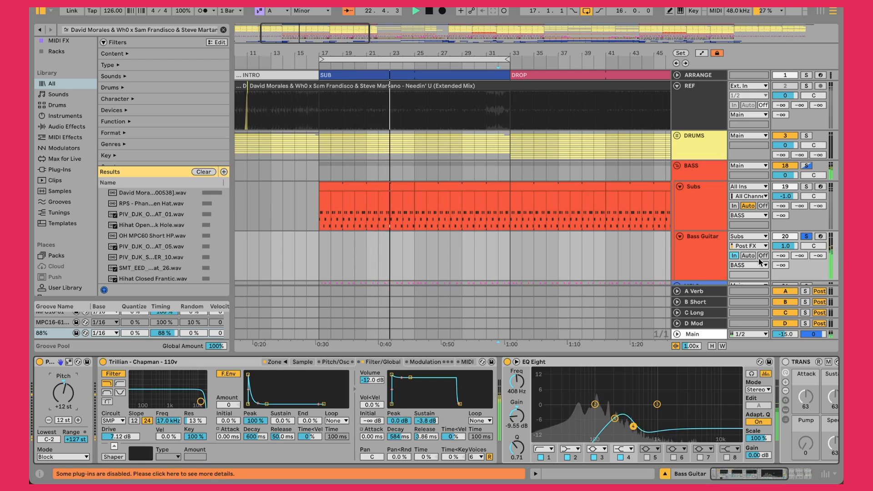
left_click(806, 236)
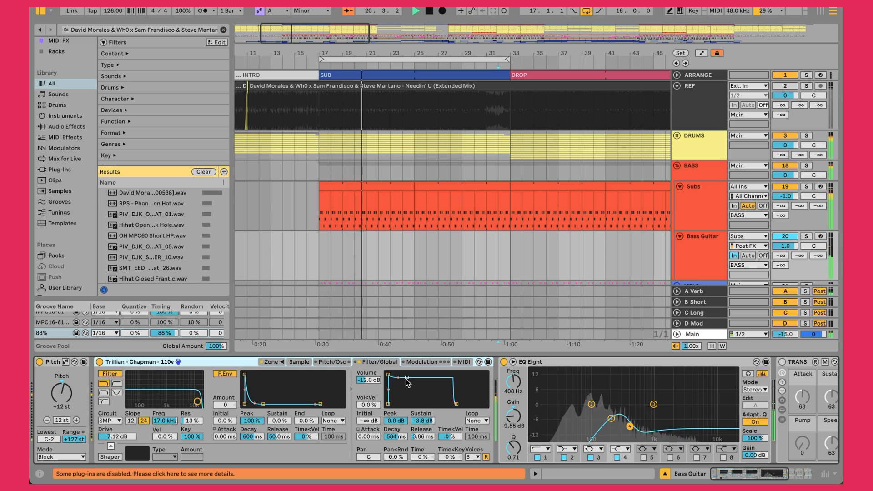
- Inspect bands 1 and 4 of the Bass Guitar track's EQ Eight
scroll(407, 382, "right", 5)
scroll(407, 382, "right", 3)
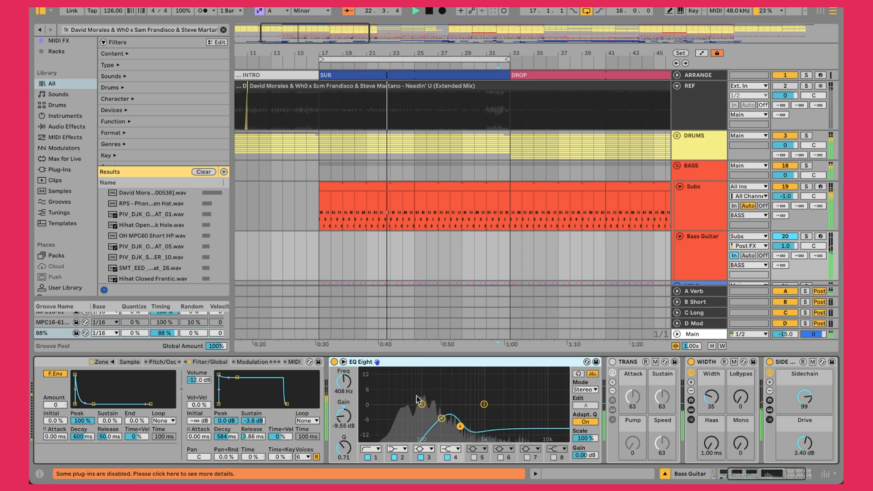
left_click(380, 458)
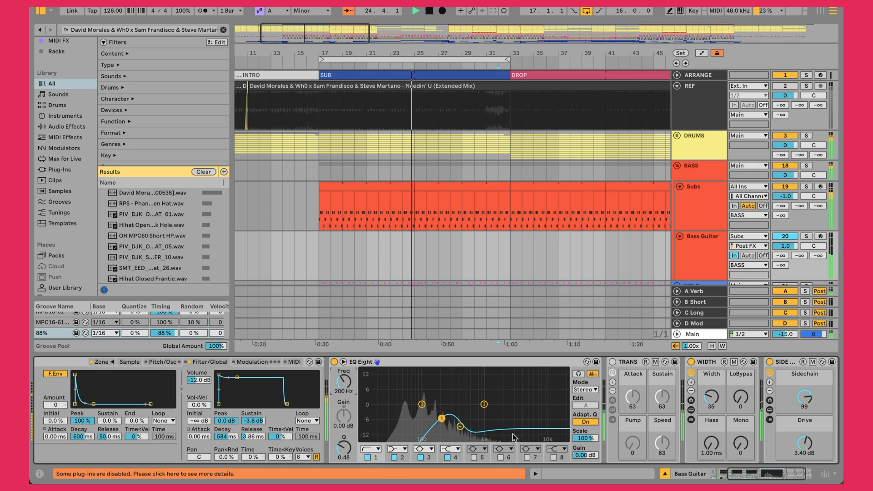
left_click(454, 457)
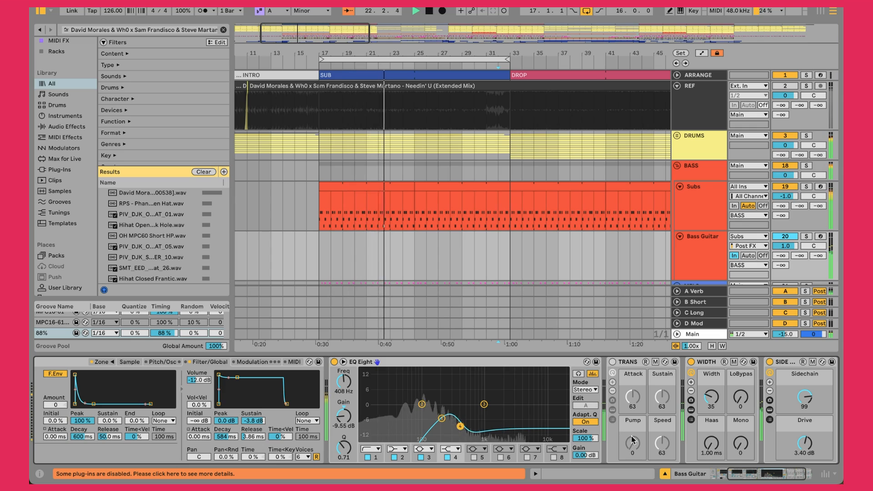
- Expand the Bass Guitar's WIDTH rack, view the Wider plug-in's window, and close the plug-in and rack again
scroll(607, 443, "right", 3)
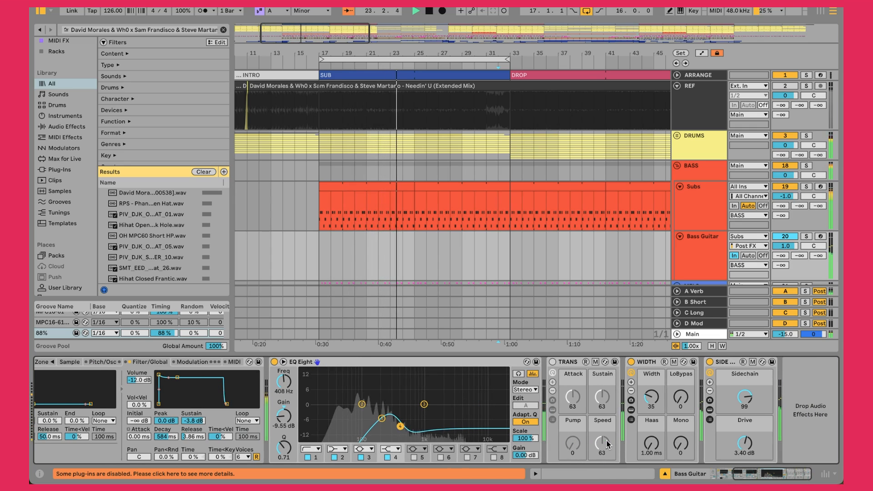
left_click(647, 363)
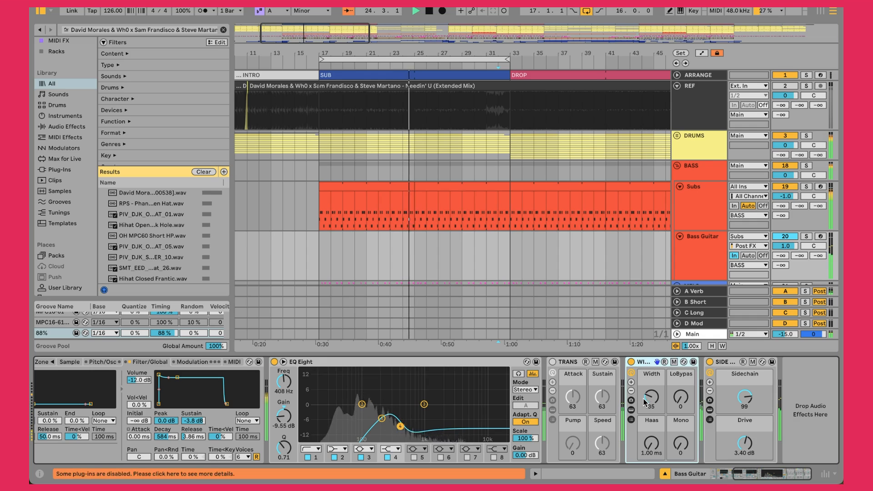
left_click(632, 409)
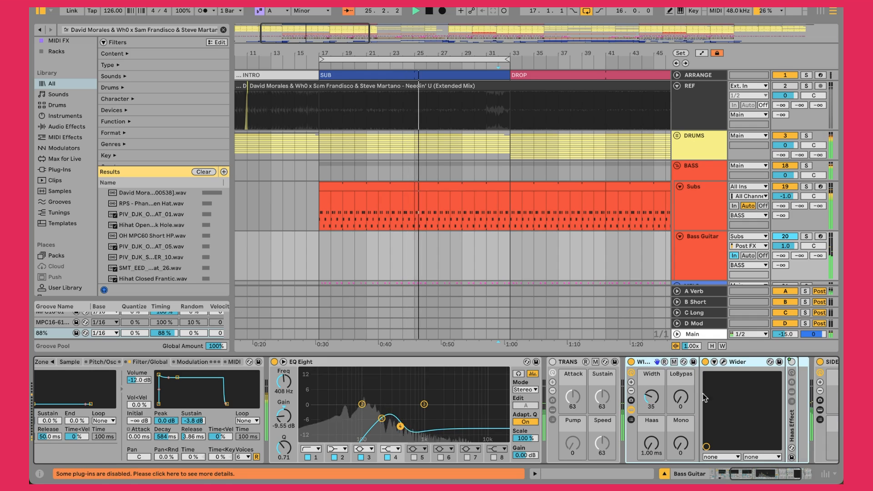
left_click(724, 363)
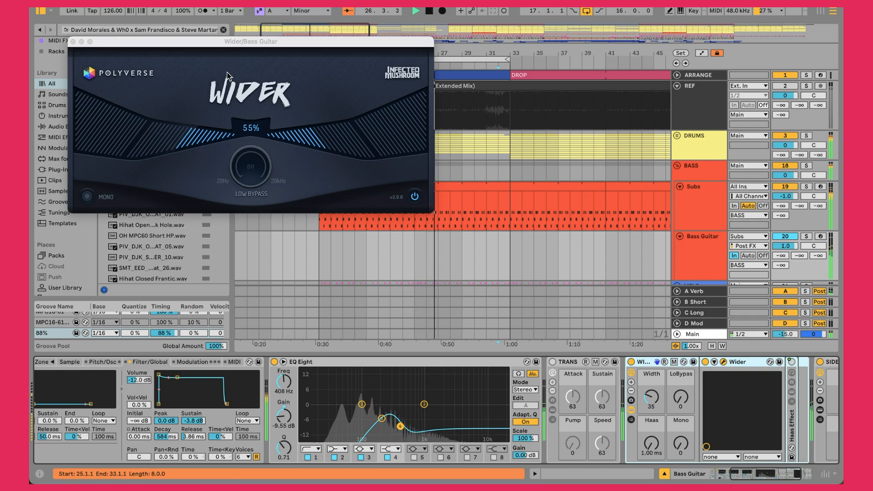
left_click(73, 41)
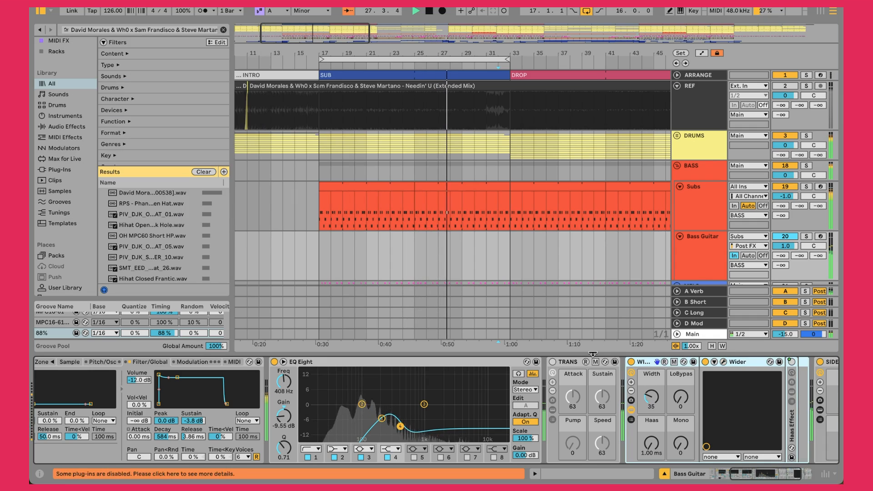
left_click(631, 409)
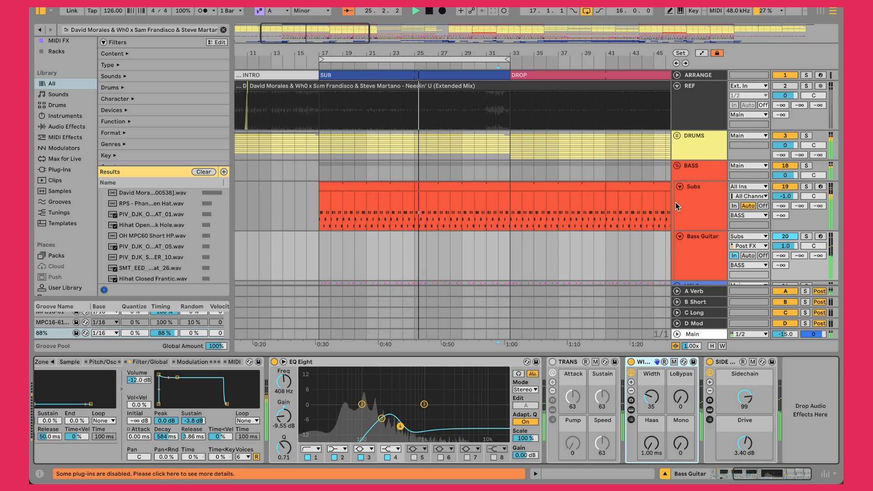
- Expand the Bass Guitar's sidechain rack to examine its Utility, Shaper and Saturator devices, and collapse it again
left_click(708, 410)
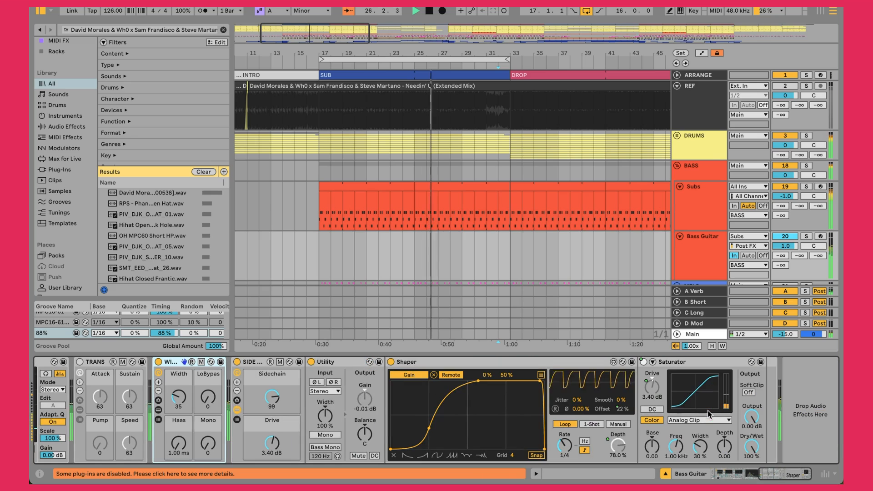
left_click(473, 366)
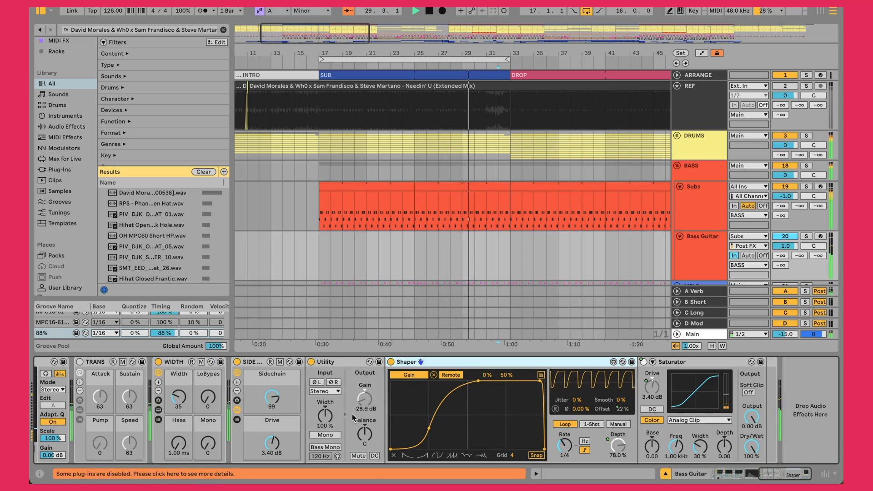
left_click(237, 410)
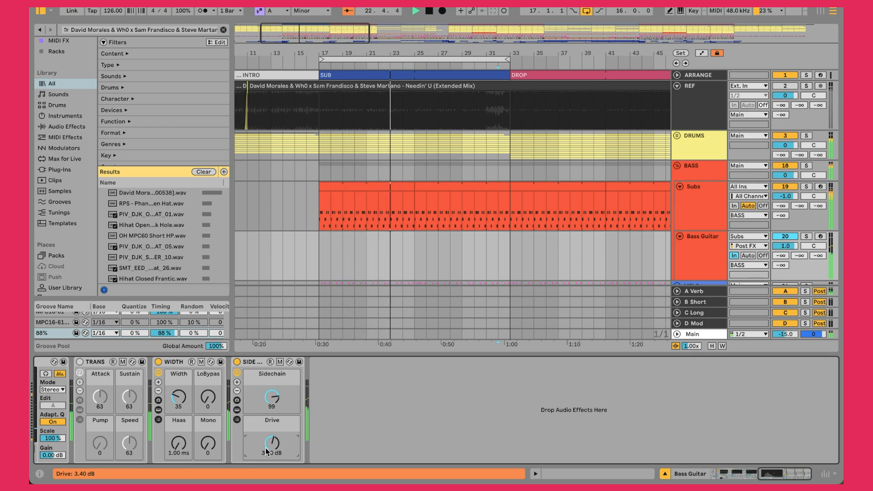
- Select the Subs clip at bar 49, the start of the BREAK section, and play the arrangement from there
scroll(446, 183, "down", 2)
scroll(445, 184, "right", 3)
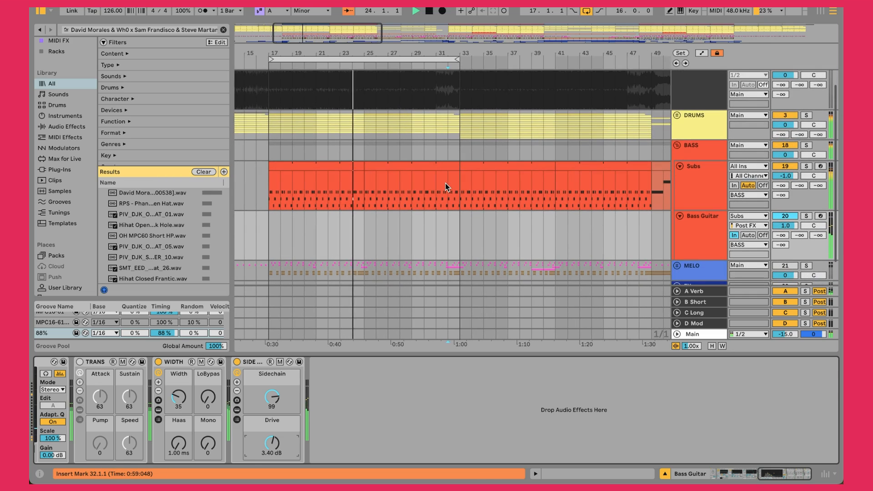
scroll(446, 182, "right", 2)
scroll(445, 182, "down", 1)
scroll(446, 182, "right", 10)
scroll(445, 183, "up", 2)
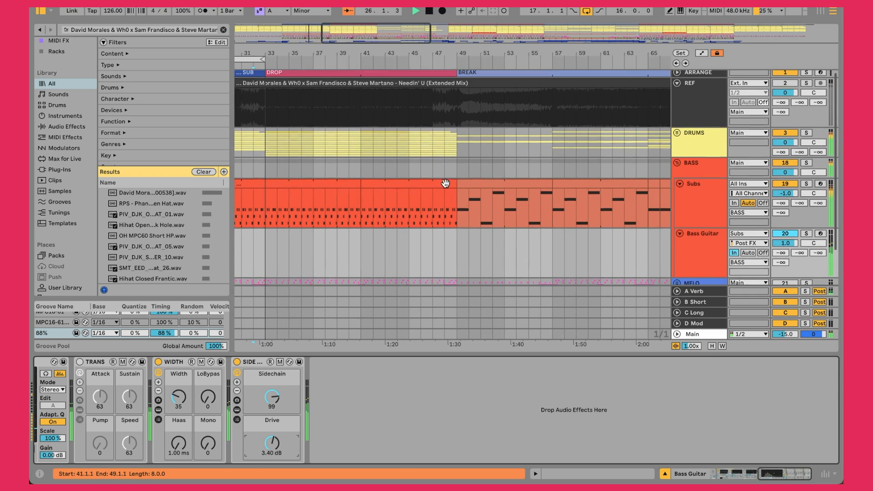
left_click(479, 185)
key("space")
key("space")
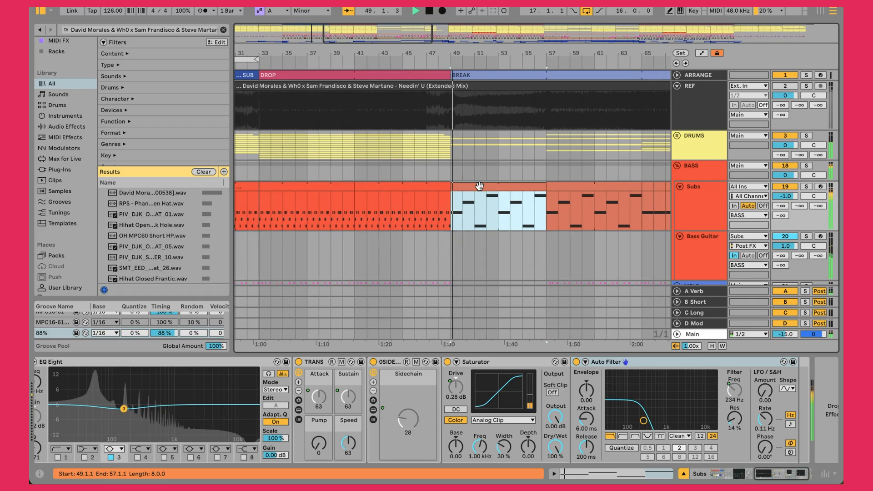
- Solo the REF track briefly for comparison, and play the BREAK section with the Subs part from bar 57
key("s")
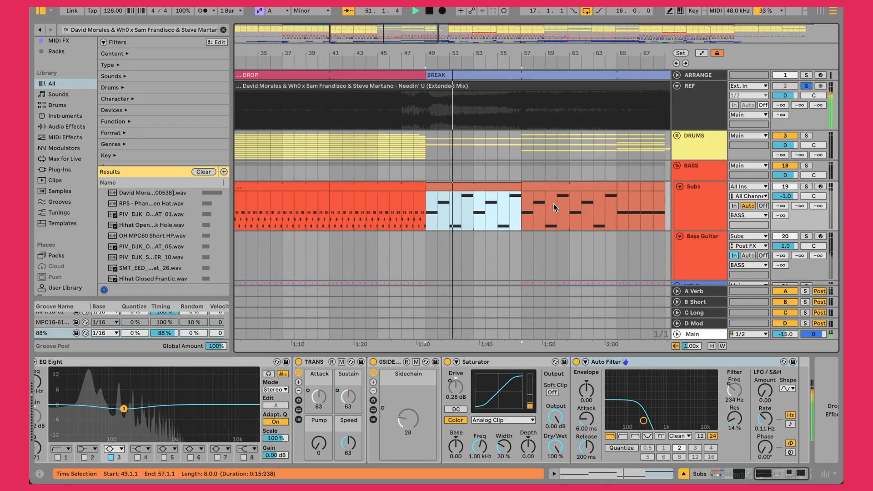
key("s")
left_click(505, 211)
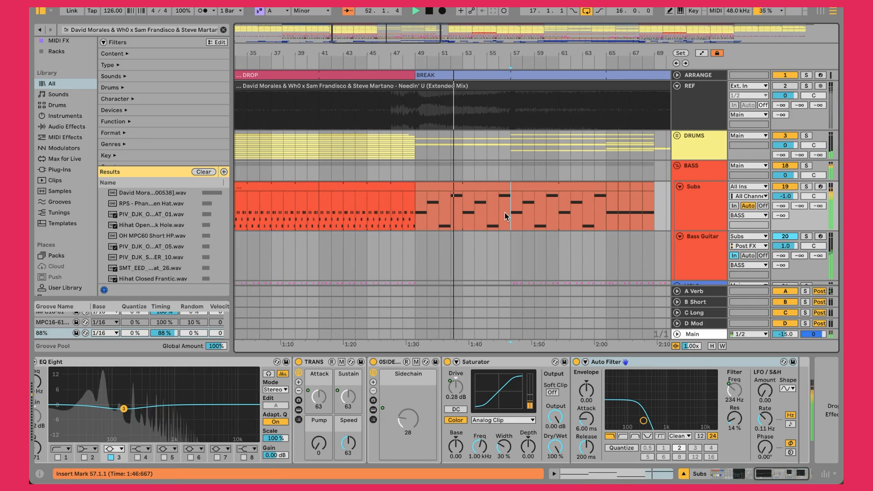
key("space")
key("space")
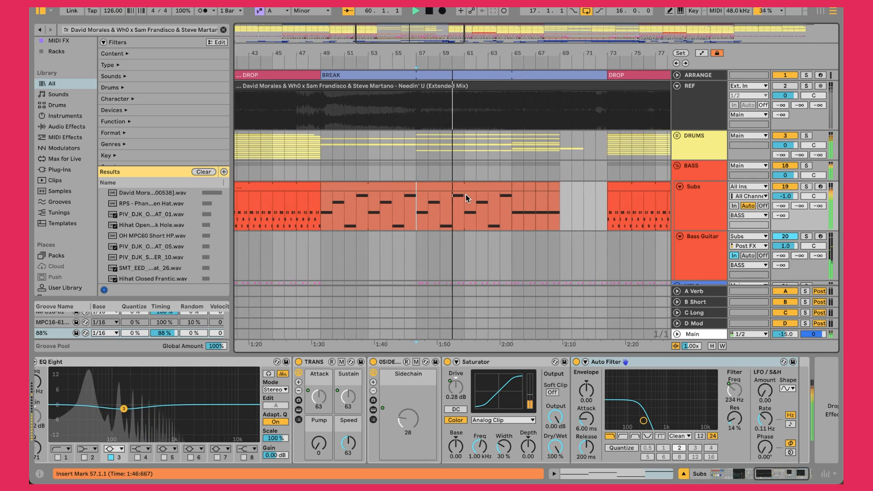
- Expand and select the REF track, and toggle its solo to compare the DROP at bar 137 with the reference
scroll(465, 195, "left", 5)
scroll(466, 195, "left", 1)
scroll(296, 165, "left", 5)
left_click(288, 172)
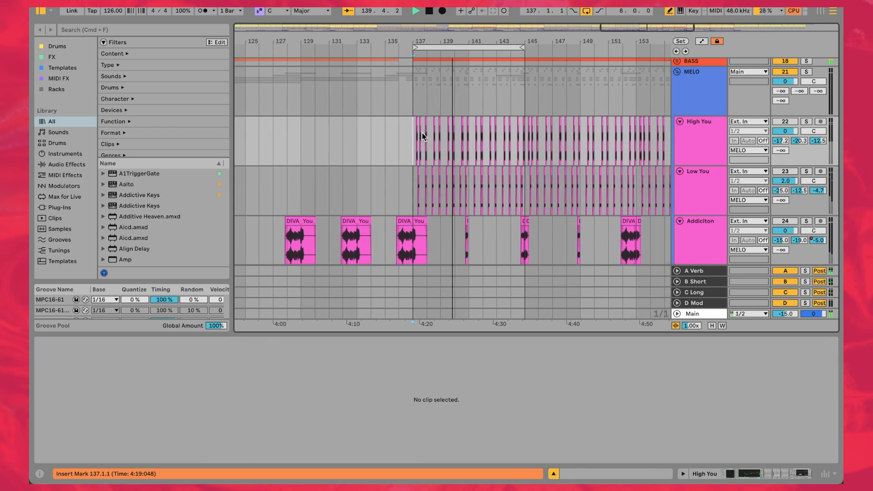
scroll(422, 132, "up", 1)
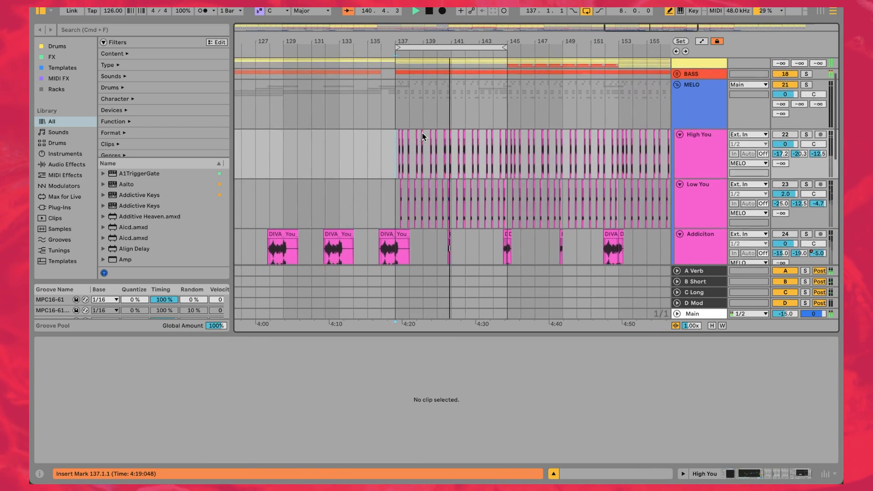
scroll(421, 133, "up", 2)
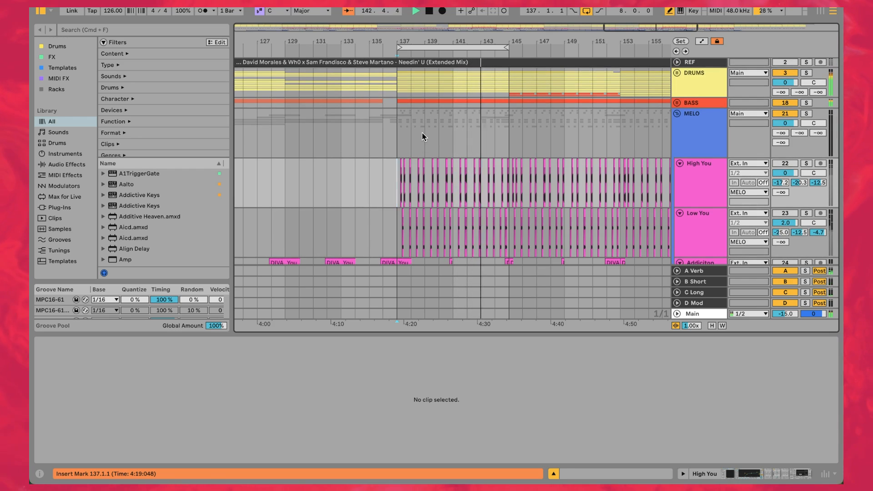
scroll(422, 132, "up", 1)
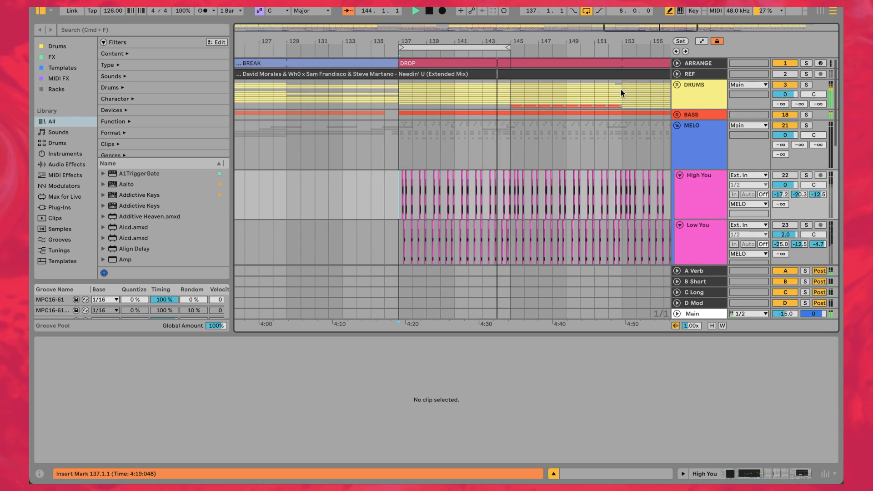
left_click(676, 73)
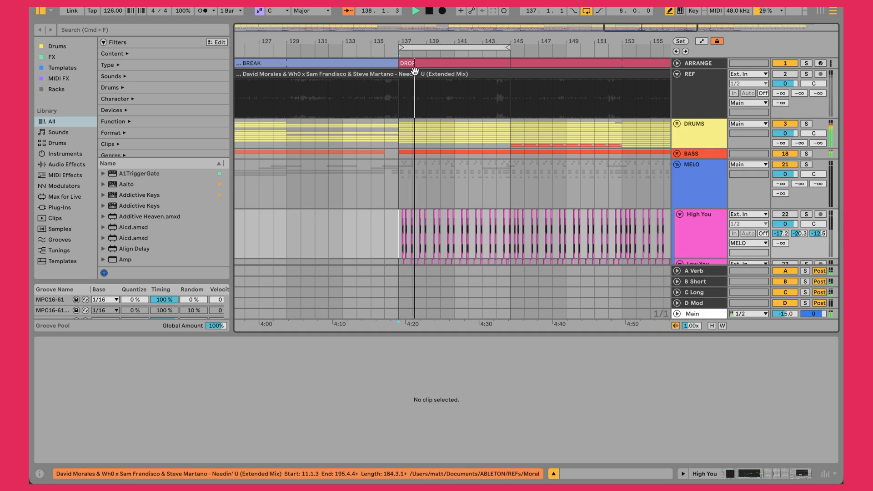
left_click(441, 69)
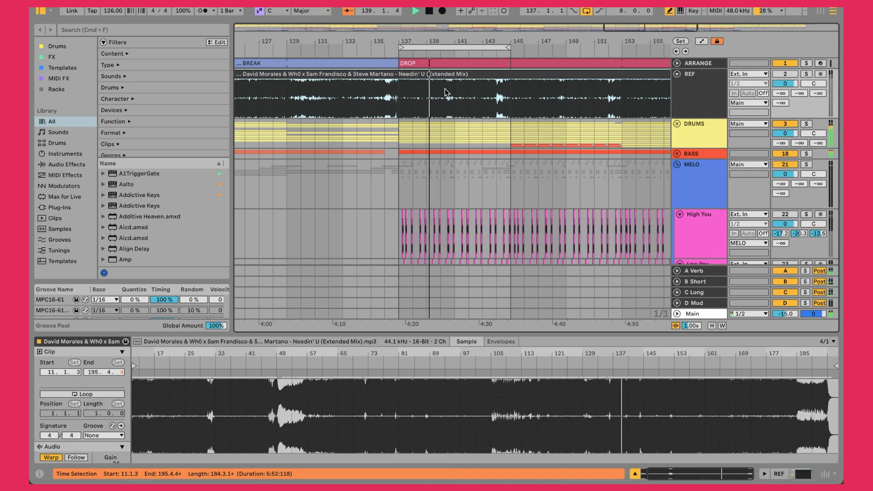
left_click(697, 96)
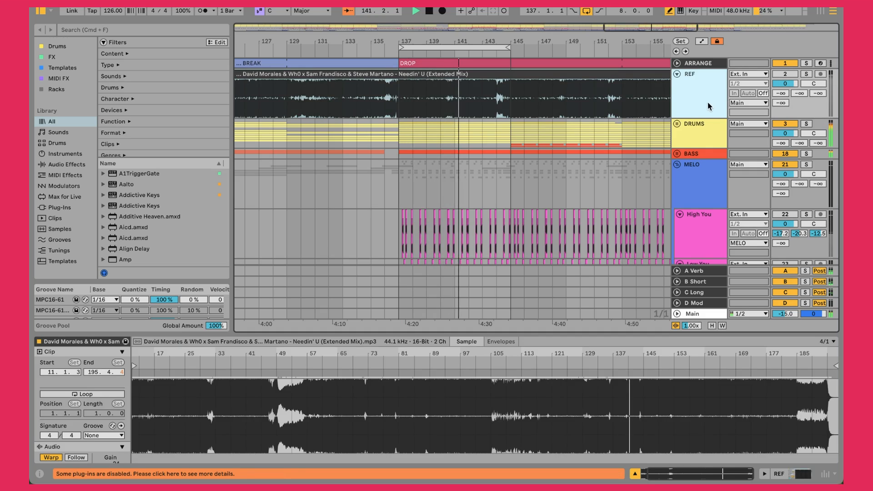
key("s")
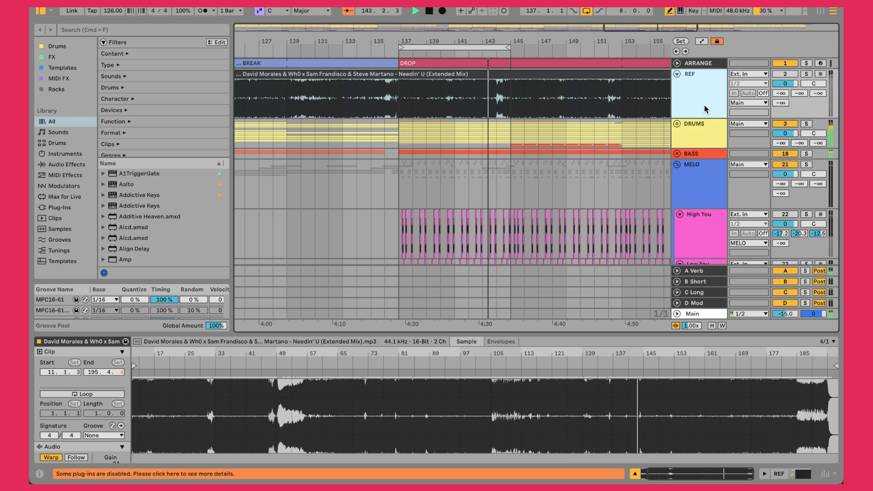
key("s")
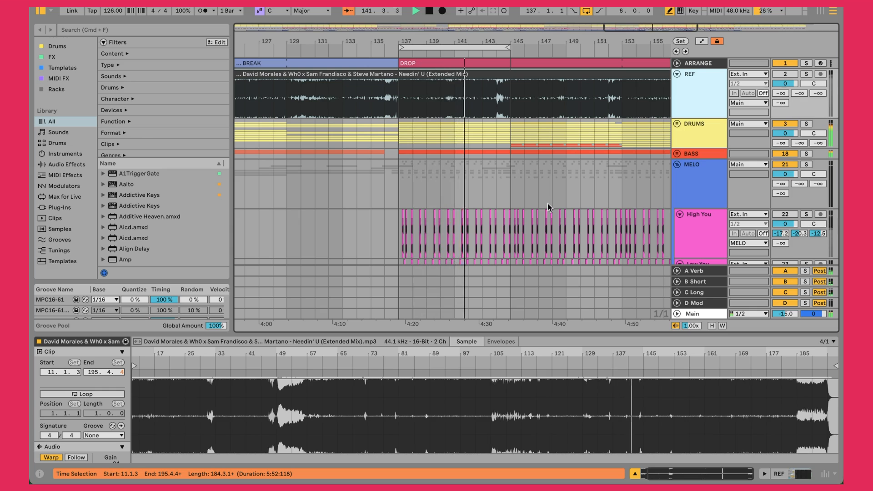
- Select the High You track below the MELO group and activate it so its vocal chops play in the DROP
scroll(548, 203, "down", 2)
scroll(547, 203, "down", 3)
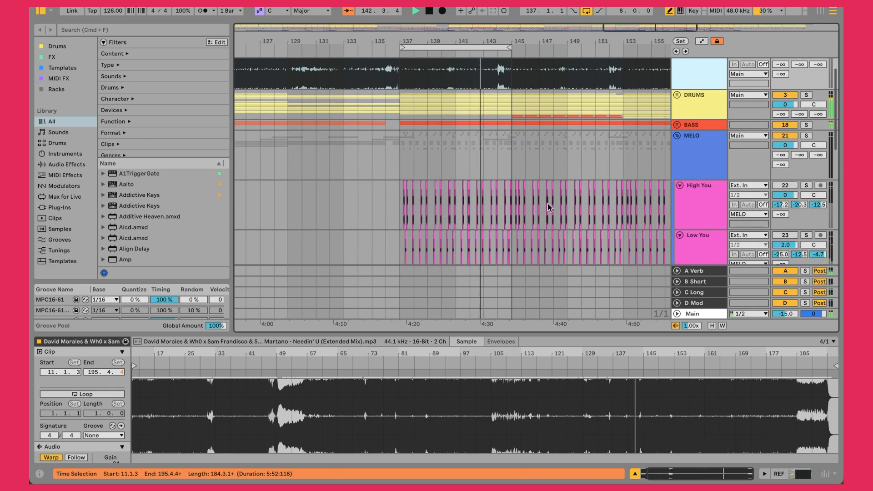
left_click_drag(409, 41, 385, 85)
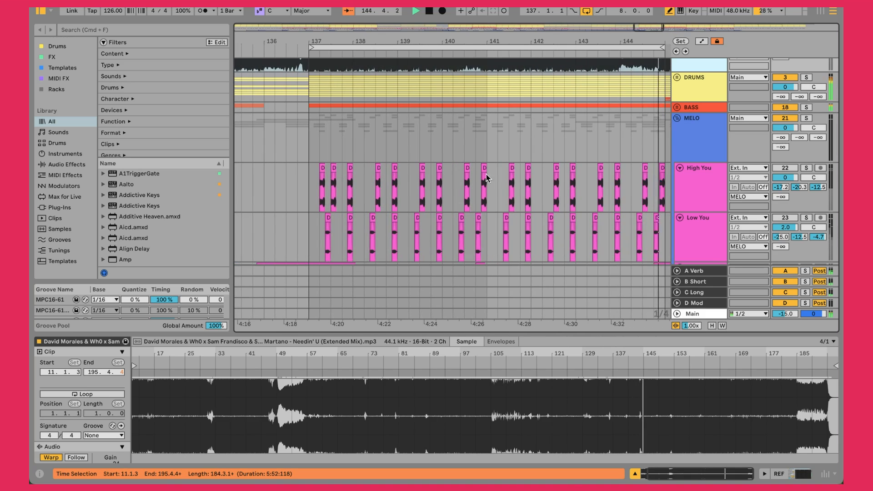
scroll(494, 176, "up", 2)
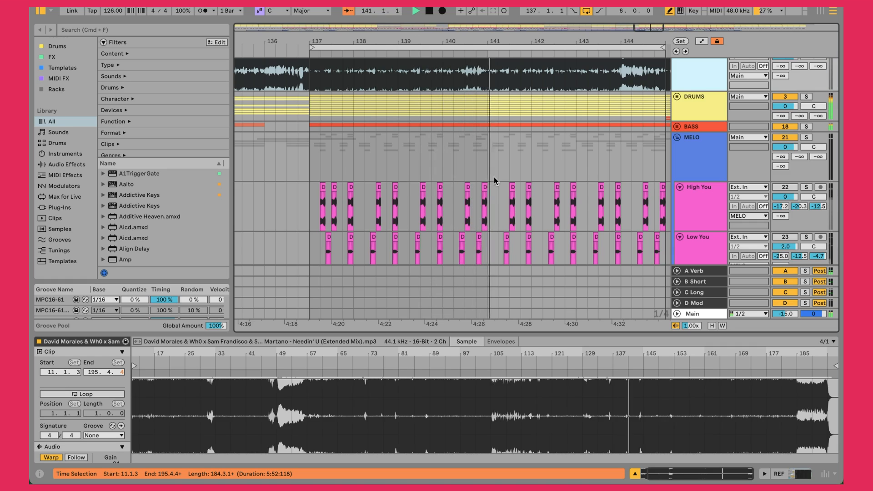
scroll(509, 182, "down", 2)
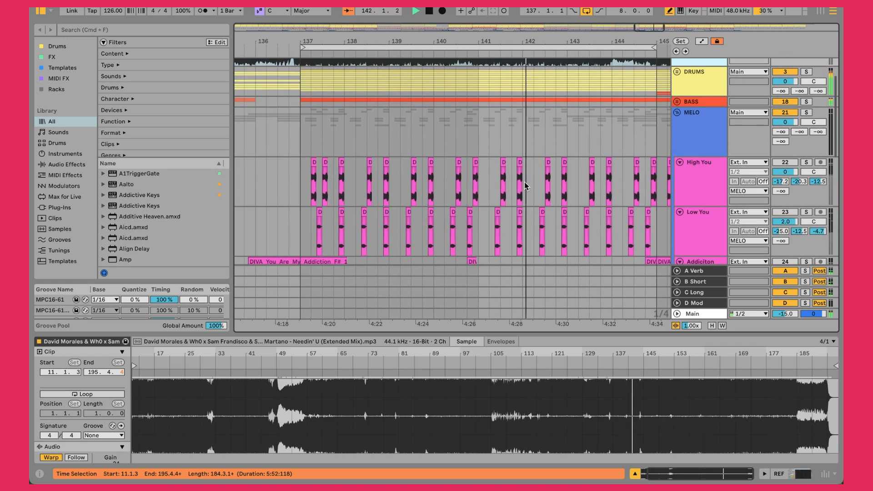
left_click(702, 186)
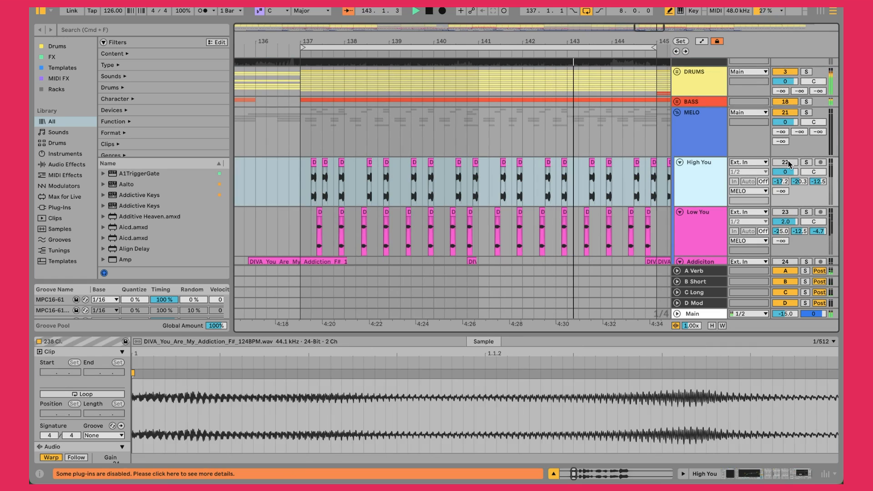
left_click(787, 163)
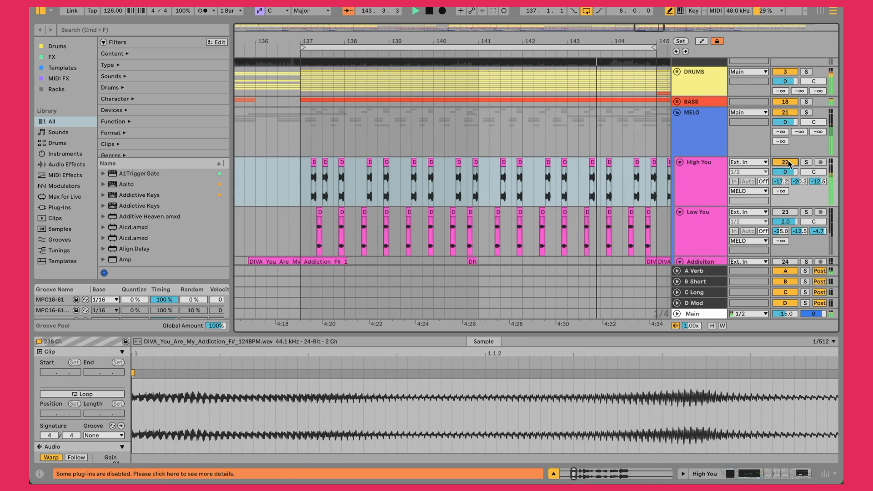
- Show the High You track's device chain, view the ShaperBox 3 window with its Wide Decay preset, and close it
left_click(697, 170)
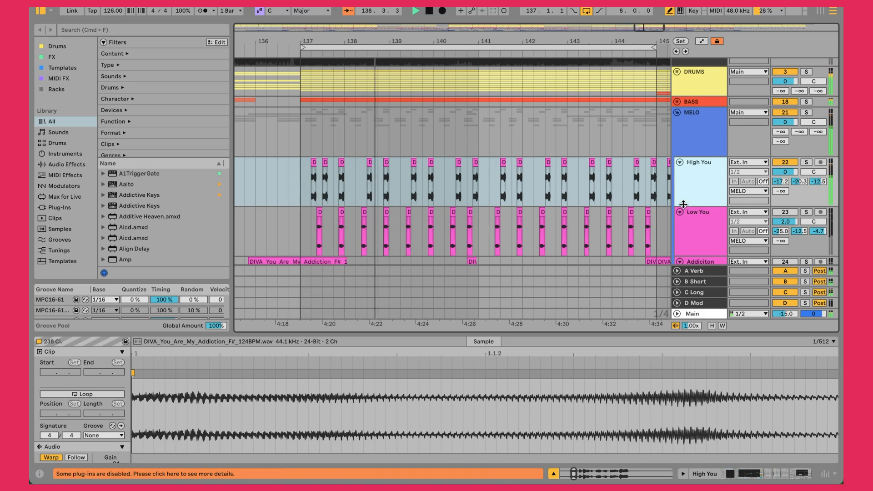
double_click(712, 200)
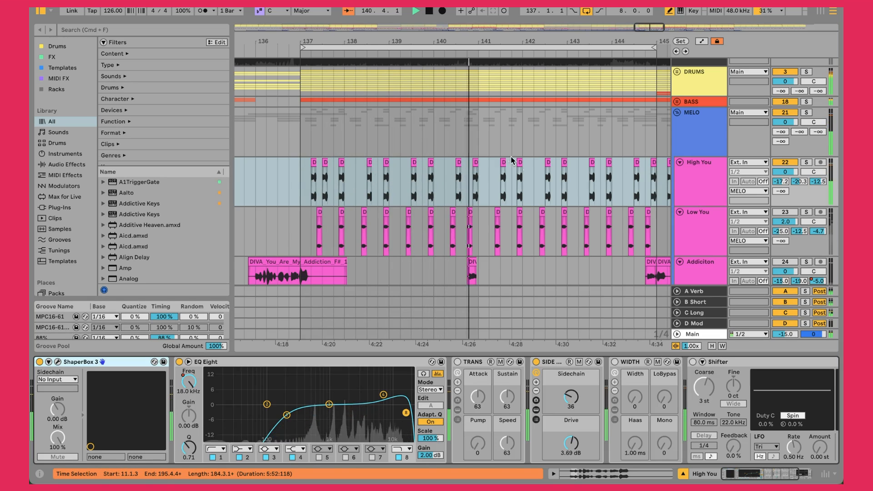
left_click(686, 191)
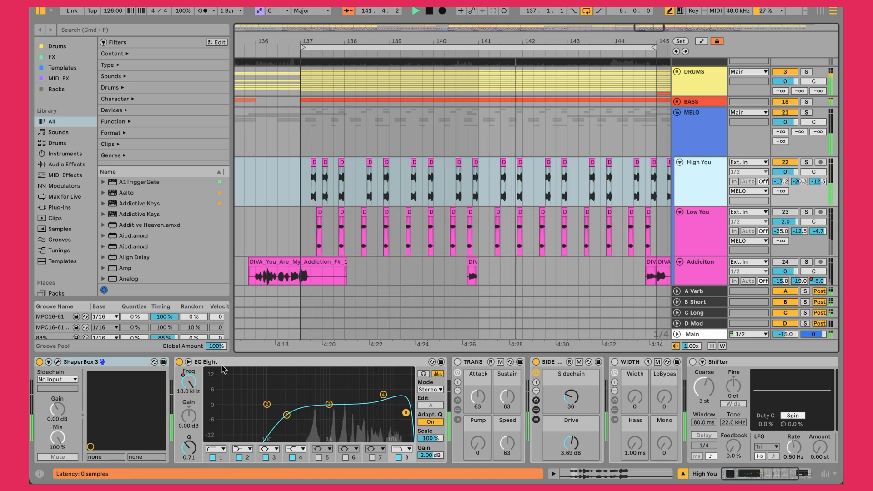
left_click(58, 363)
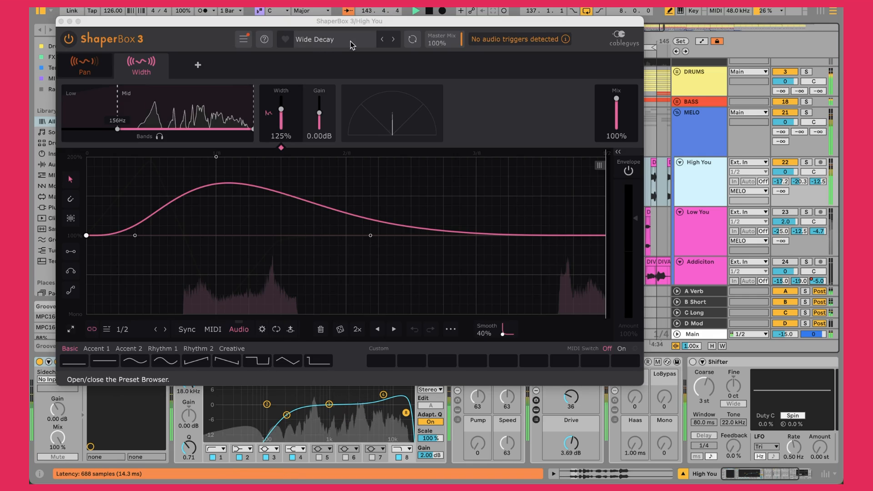
left_click(39, 362)
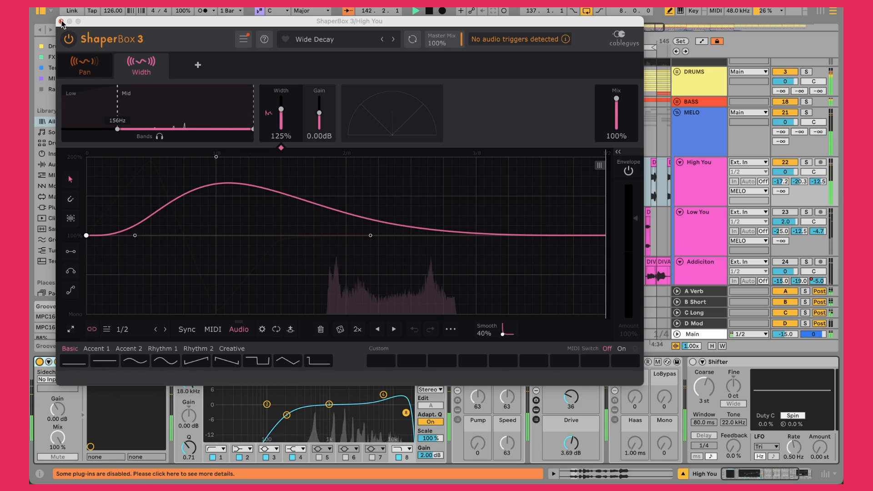
left_click(61, 22)
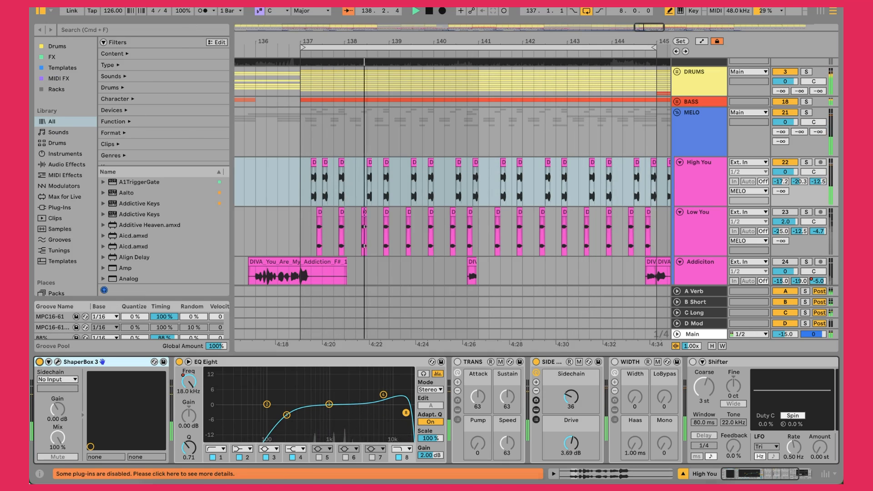
- Inspect the low-cut band and the high-frequency band 4 of the High You track's EQ Eight
left_click(287, 415)
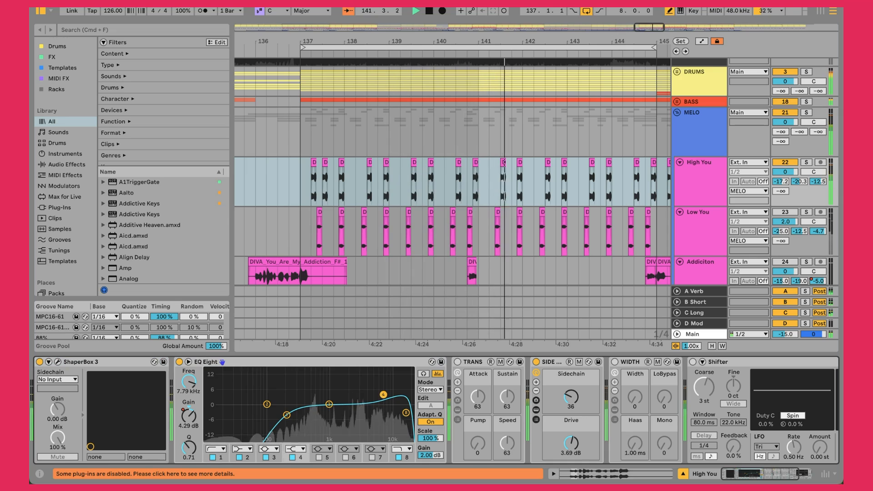
left_click(383, 394)
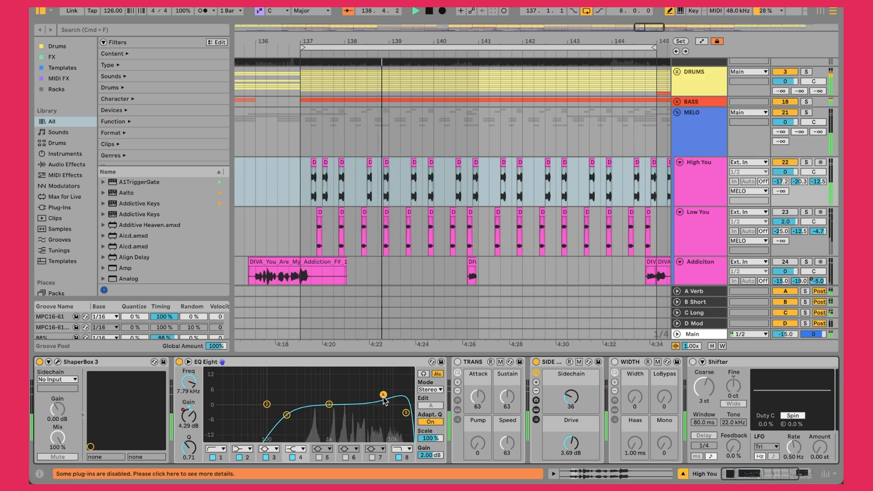
left_click_drag(383, 397, 383, 398)
- Expand the High You track's sidechain rack to examine its Utility, Shaper and Saturator devices, and collapse it again
scroll(507, 366, "right", 2)
left_click(507, 365)
left_click(489, 410)
scroll(489, 414, "right", 2)
scroll(489, 414, "right", 2)
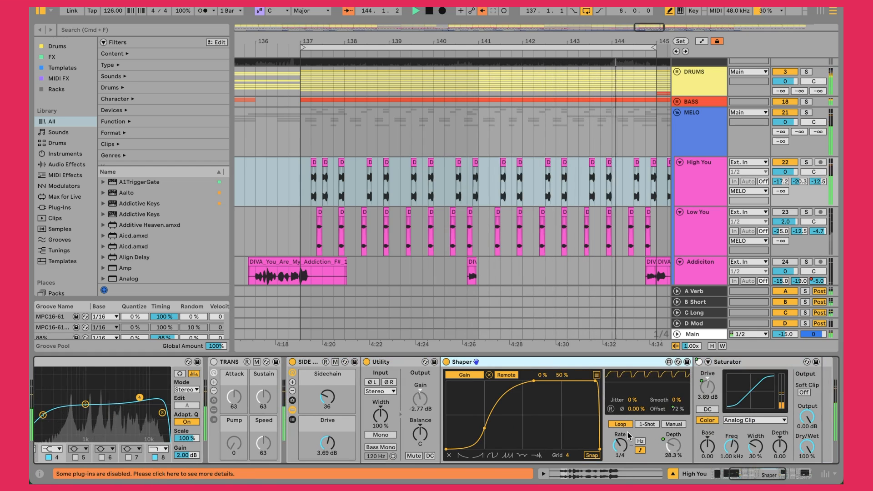
left_click(291, 410)
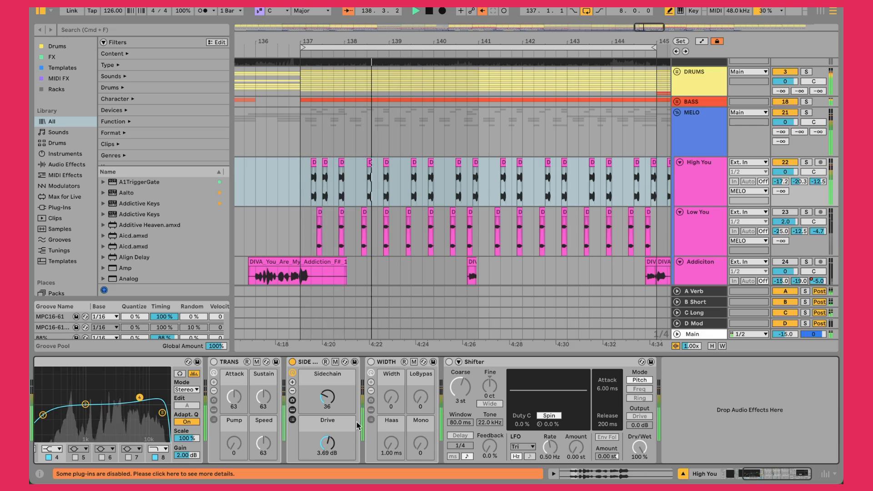
left_click(330, 444)
left_click(293, 410)
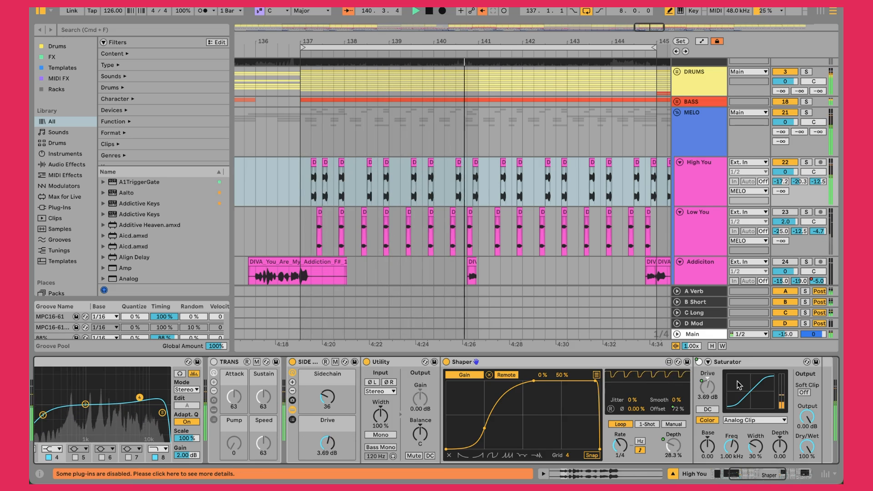
left_click(293, 419)
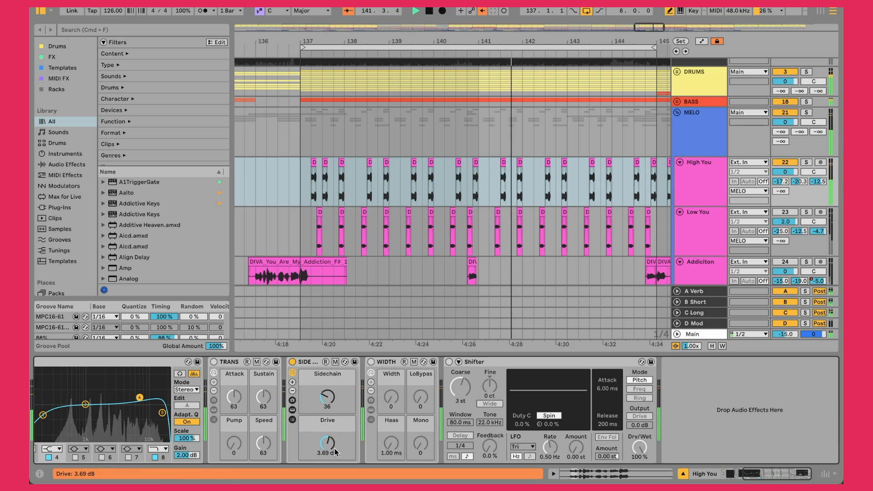
- Try a higher Drive amount on the High You track's sidechain rack and undo the change
left_click(331, 441)
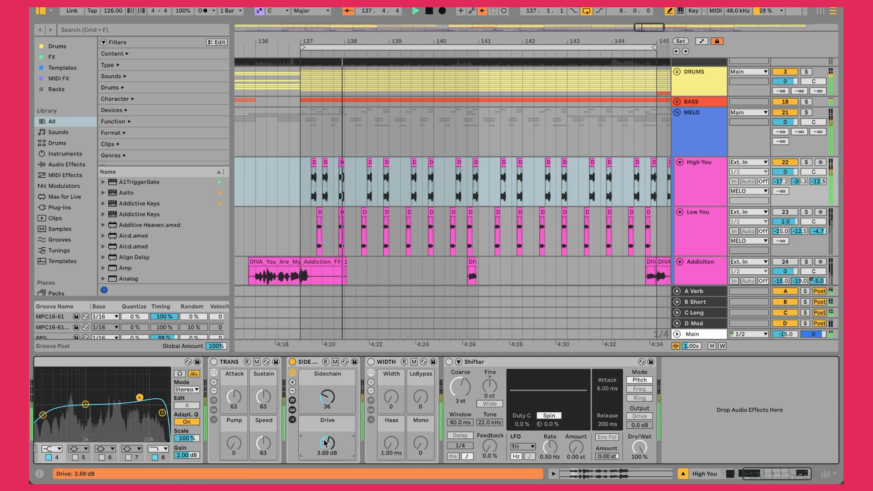
left_click_drag(325, 442, 326, 404)
key("super+z")
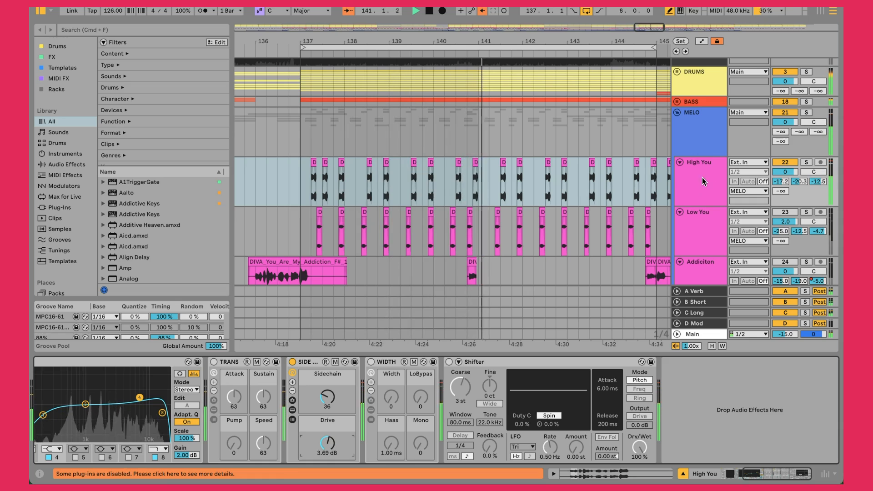
- Check the High You track's return sends, and show the A Verb return's ValhallaVintageVerb device
left_click(715, 177)
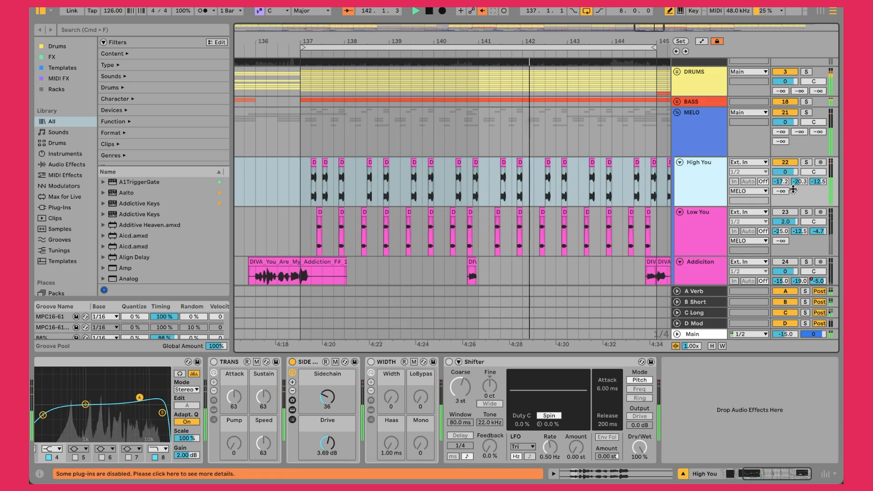
left_click(782, 181)
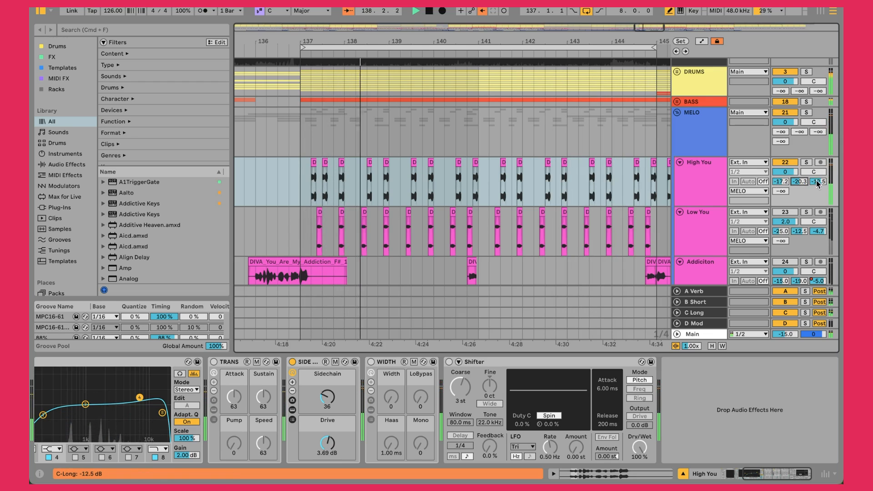
left_click(698, 291)
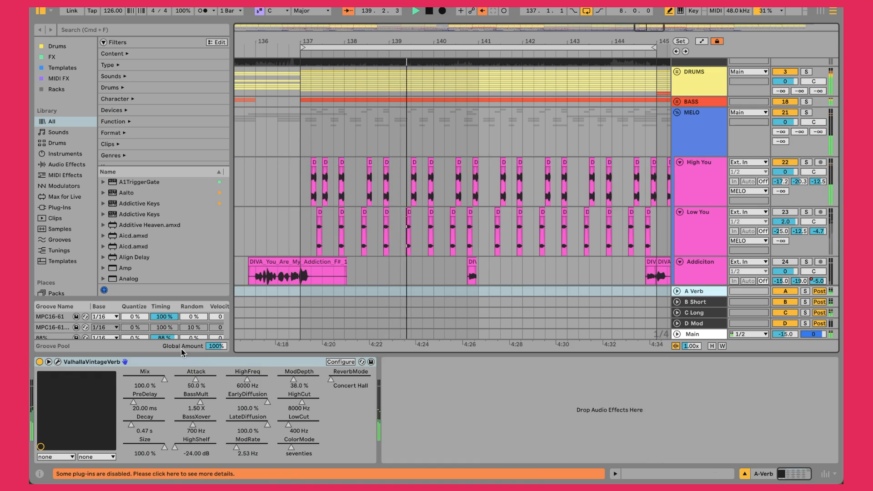
- Examine the A Verb return's full ValhallaVintageVerb interface and the Echo settings on the B Short and C Long returns
left_click(58, 362)
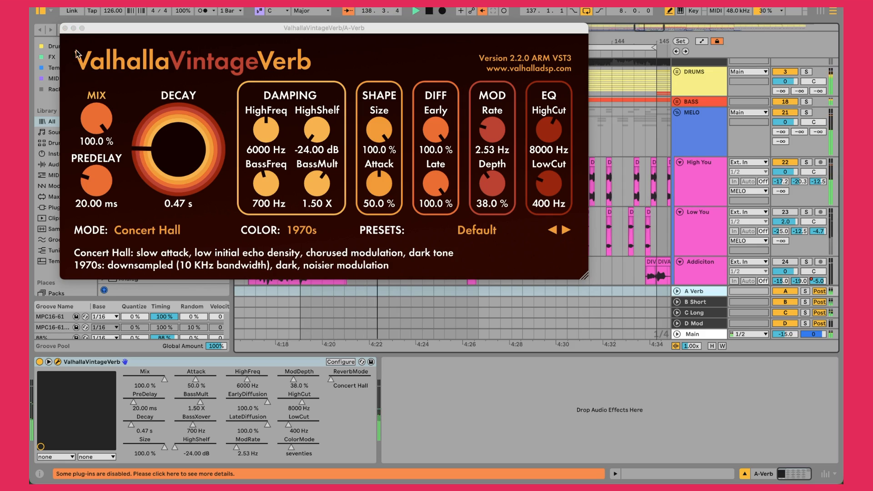
left_click(65, 28)
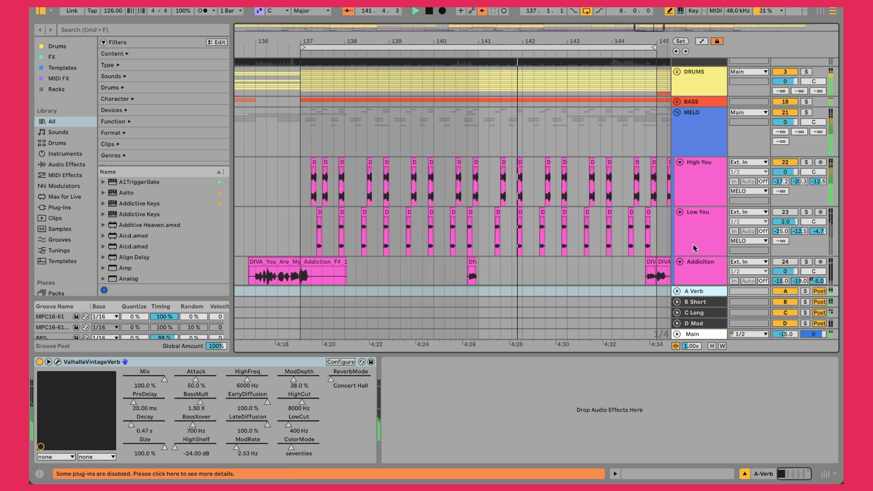
left_click(748, 302)
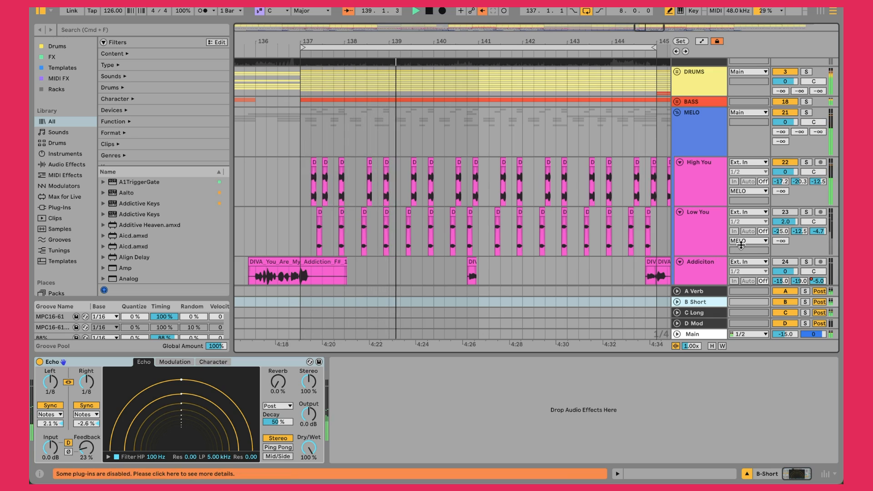
left_click(705, 315)
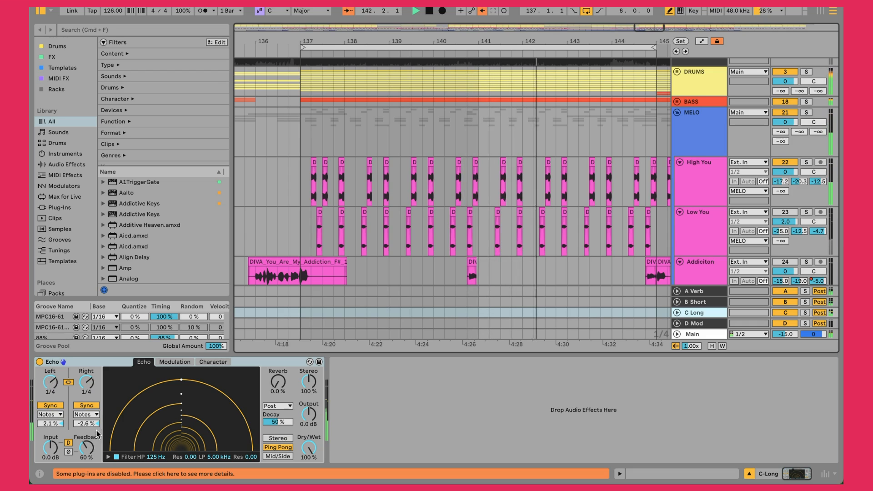
- Show the Low You track's devices and compare its chops with the reference, toggling solo and the track's activator while listening
left_click(712, 223)
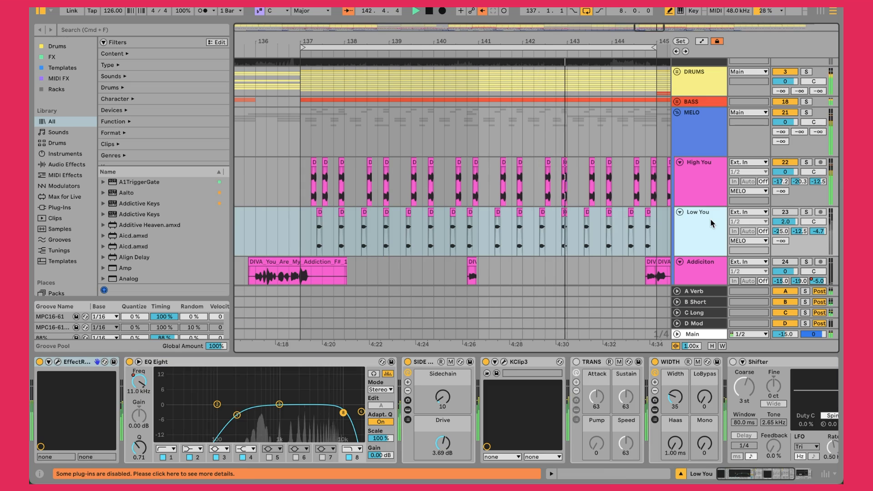
left_click(790, 212)
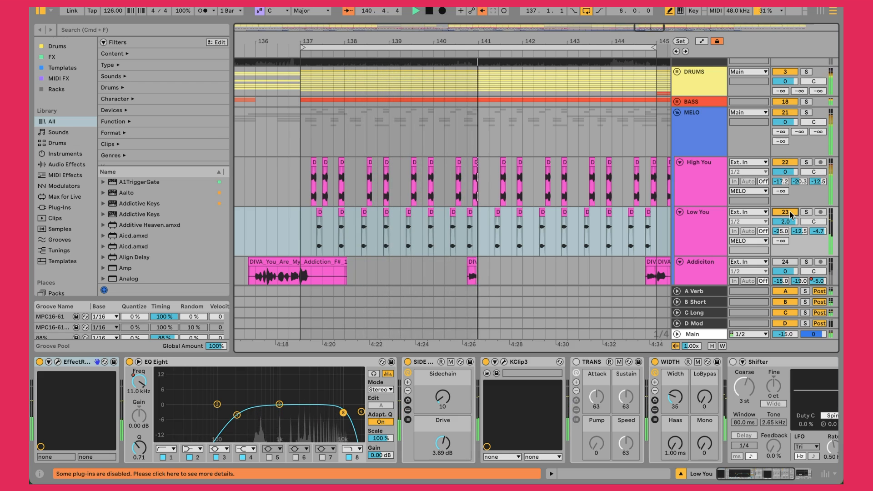
key("s")
key("s")
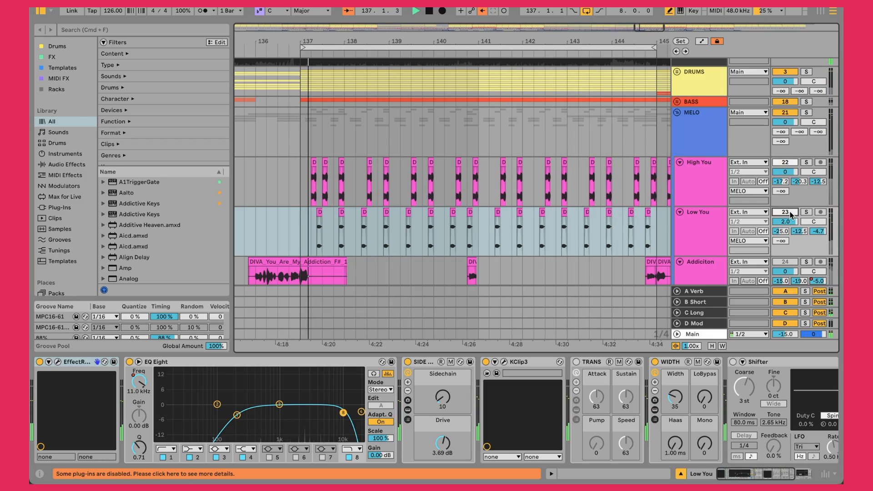
key("s")
key("s")
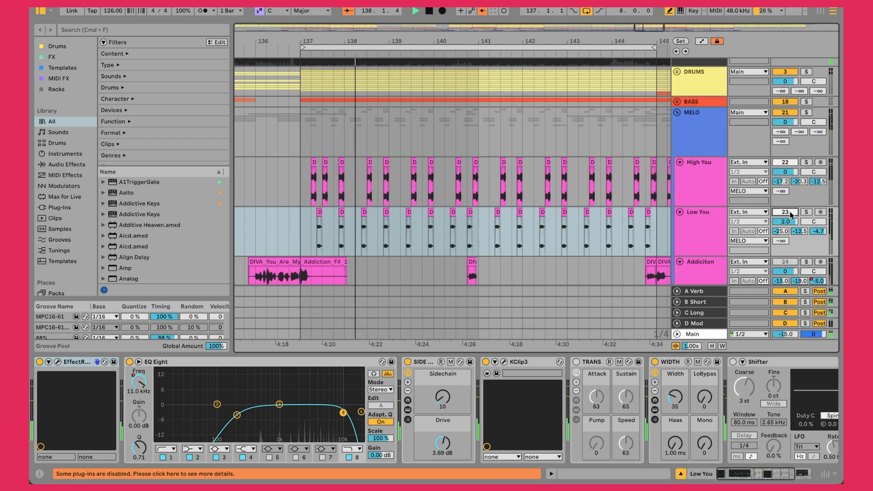
left_click(789, 212)
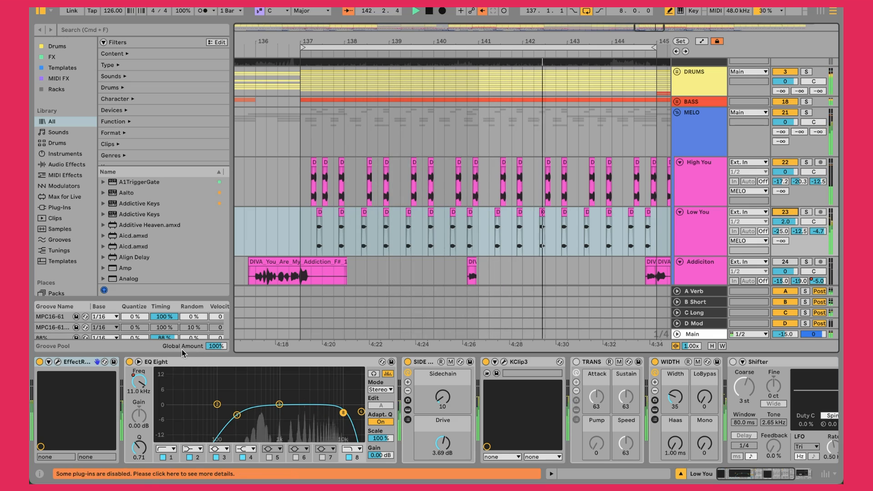
- Open the Low You track's EffectRack to examine its PanMan rhythmic panner, and close it again
left_click(705, 222)
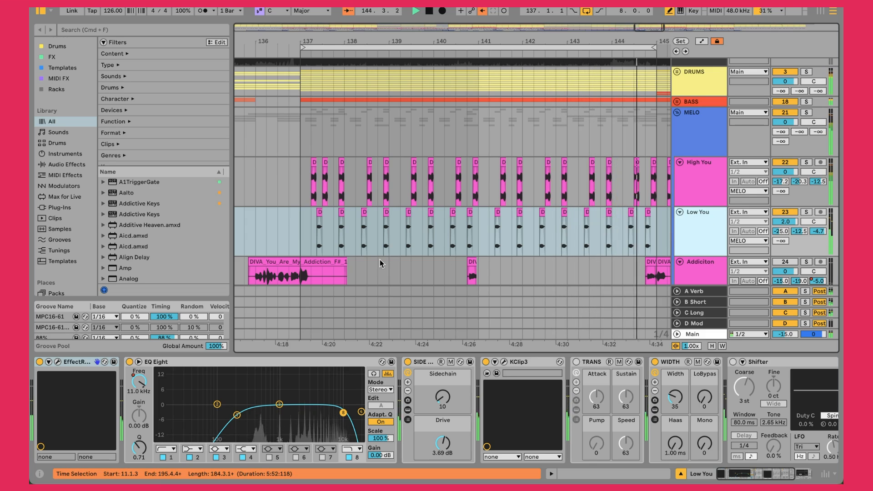
left_click(58, 363)
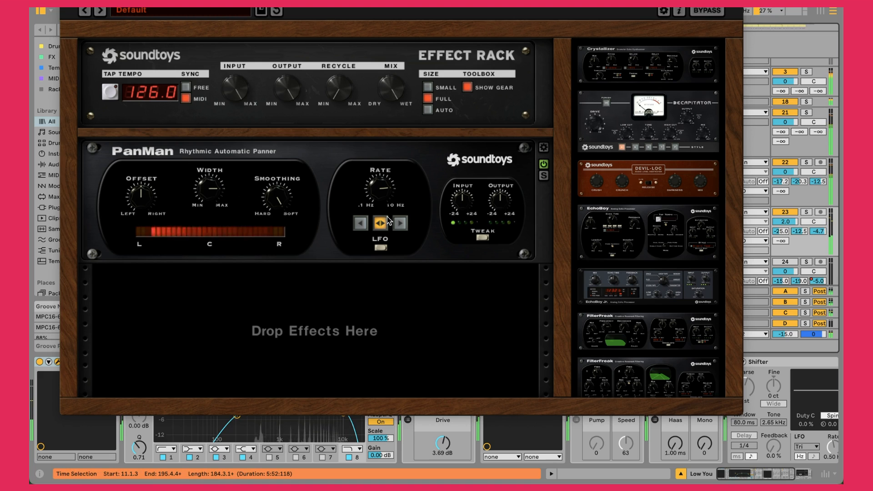
left_click(76, 7)
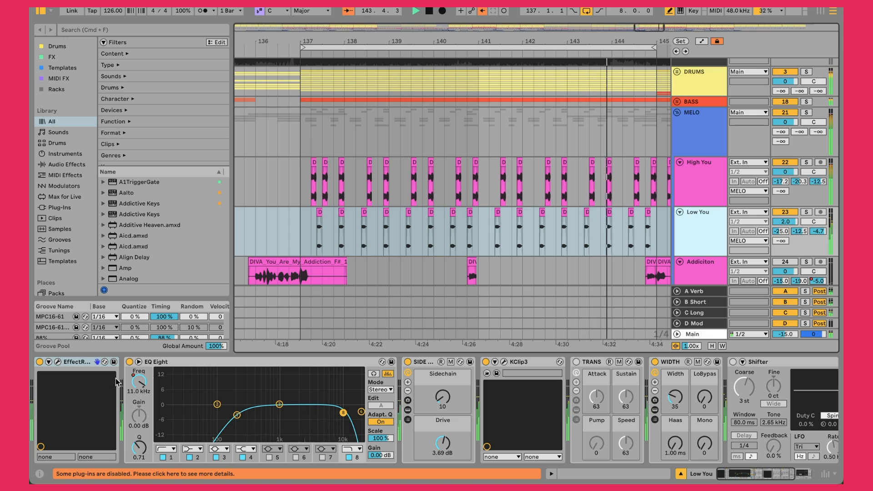
- Inspect the Low You track's EQ Eight and sidechain Drive, and view the settings of its KClip3 clipper
left_click(228, 364)
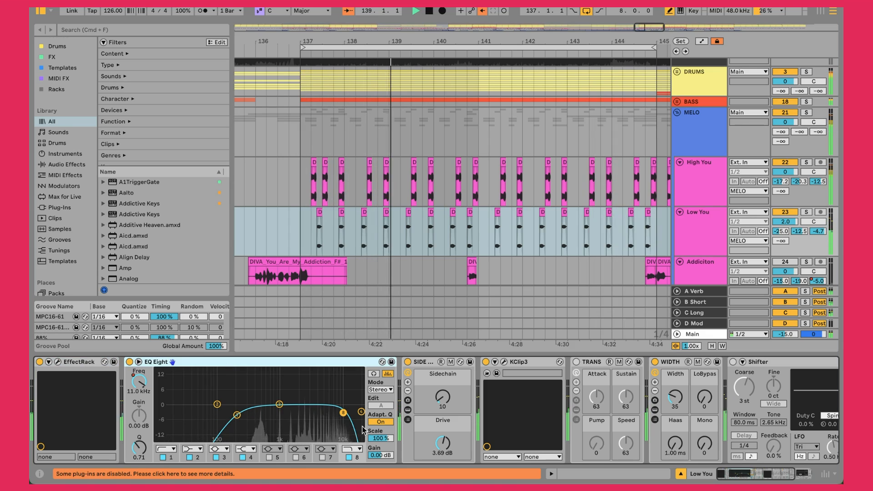
scroll(361, 425, "right", 3)
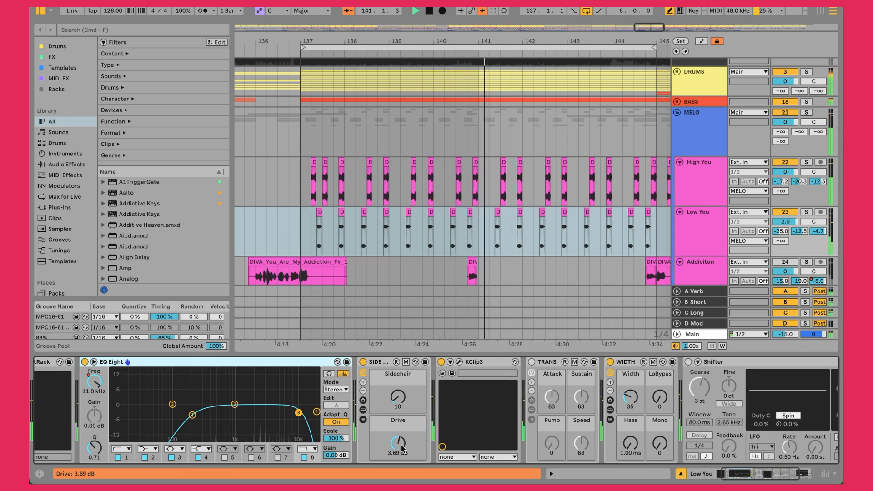
scroll(404, 448, "right", 1)
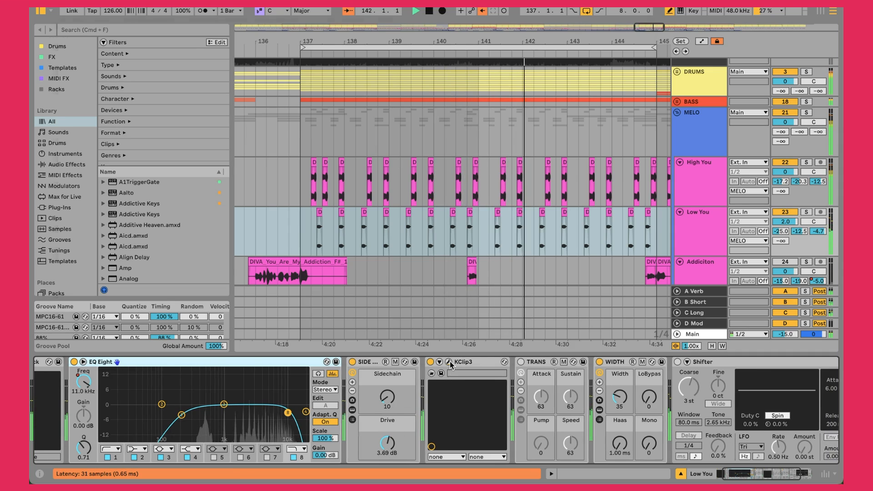
left_click(448, 361)
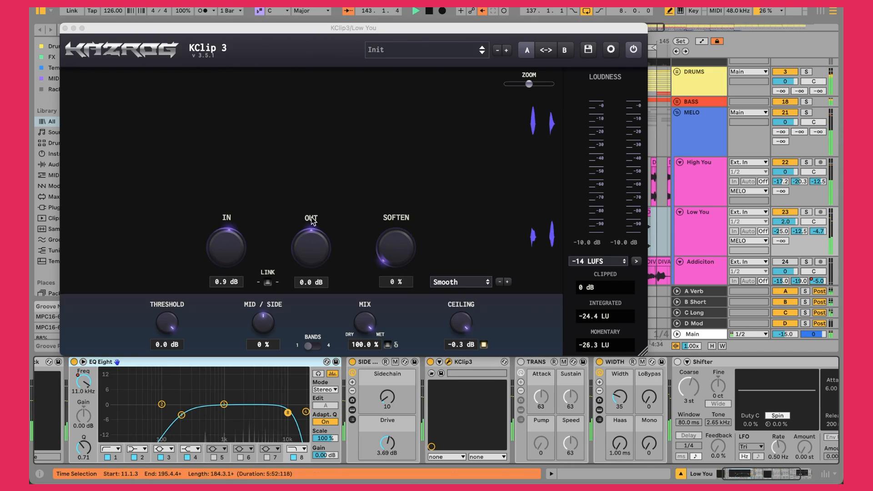
left_click(65, 29)
- Expand the Low You track's WIDTH rack to examine its Wider plug-in, collapse it, and check the track's return sends
scroll(541, 409, "right", 3)
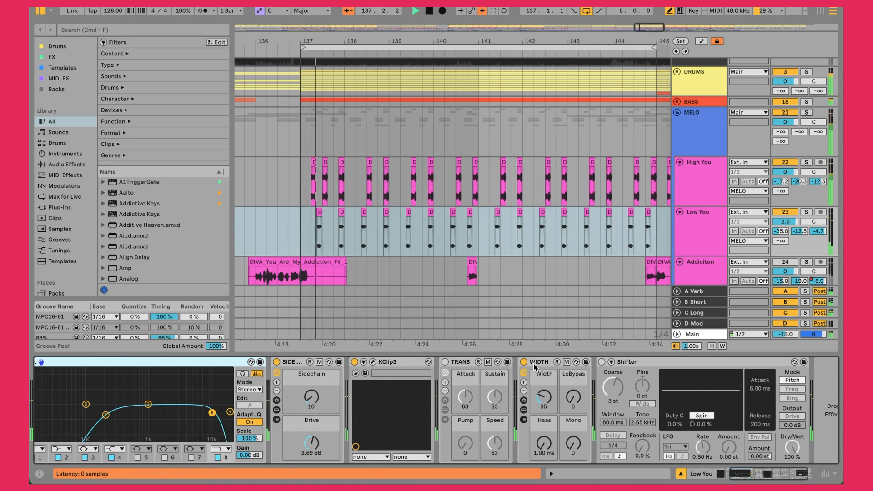
left_click(542, 363)
left_click(523, 410)
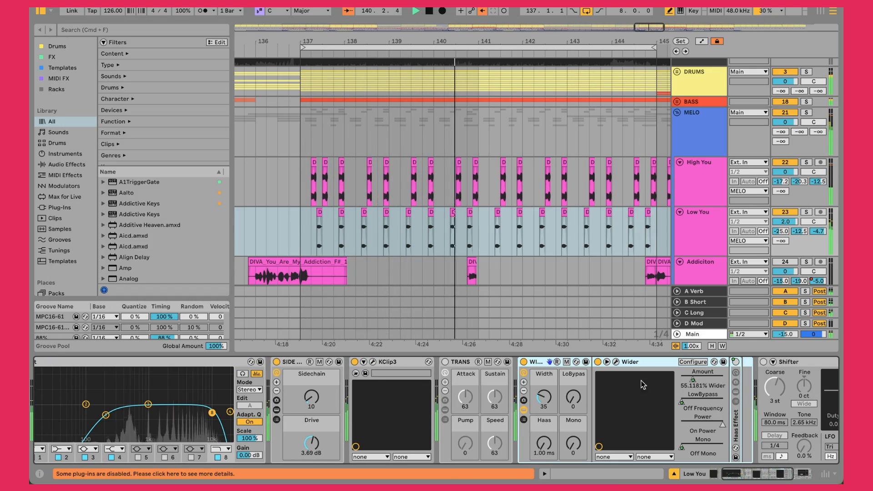
left_click(616, 362)
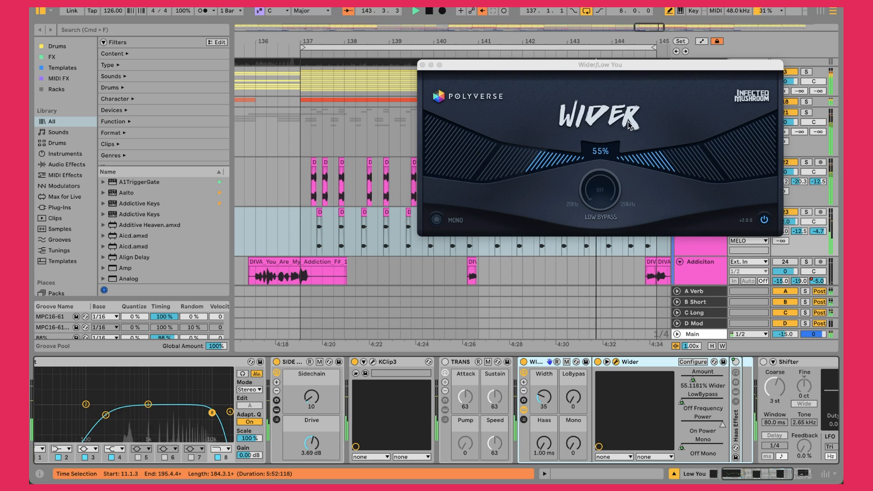
left_click(422, 65)
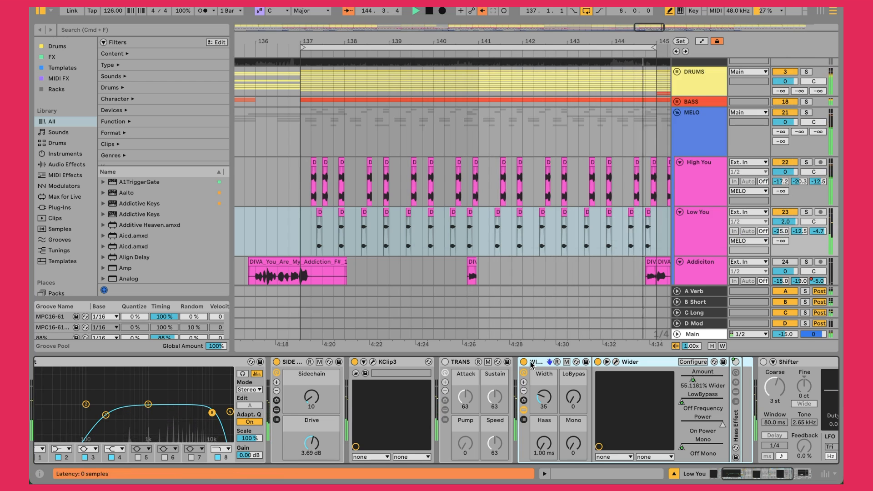
key("Delete")
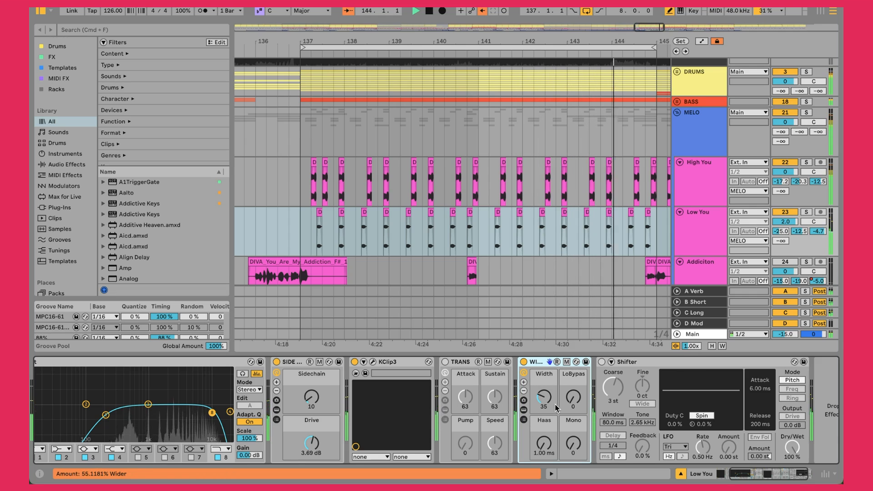
left_click(688, 250)
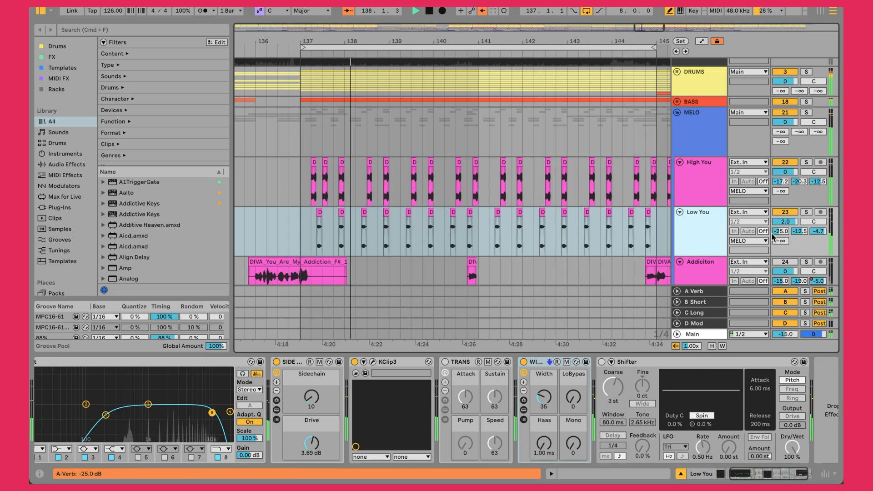
- Show the Addiciton vocal track's device chain and activate the track for playback
scroll(629, 226, "down", 4)
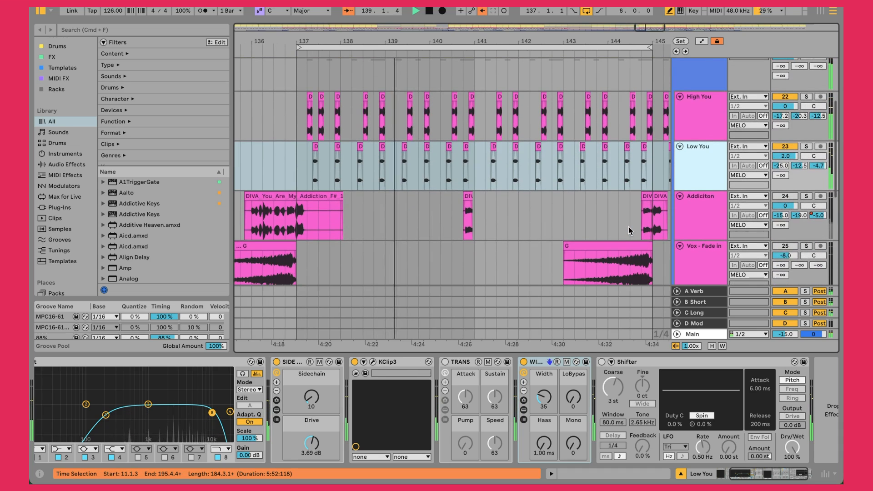
left_click(760, 205)
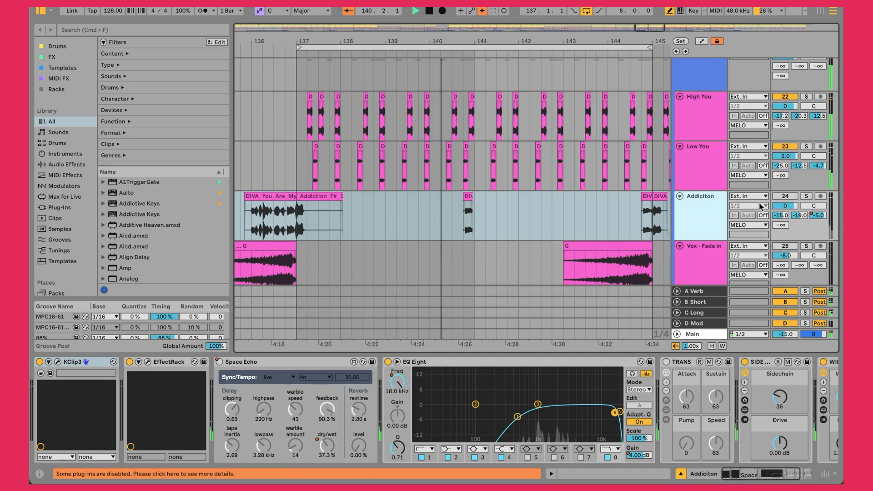
left_click(787, 196)
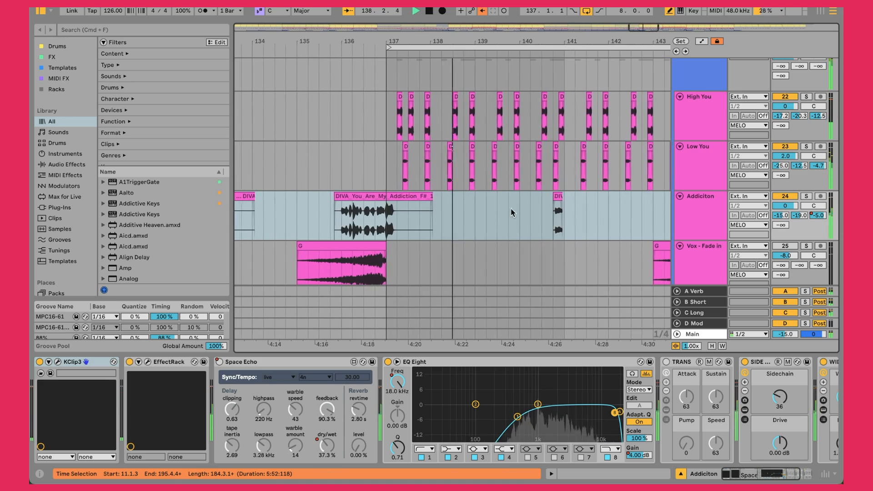
- Open the Addiciton track's KClip3 to examine its clipping settings, and close it again
left_click(696, 208)
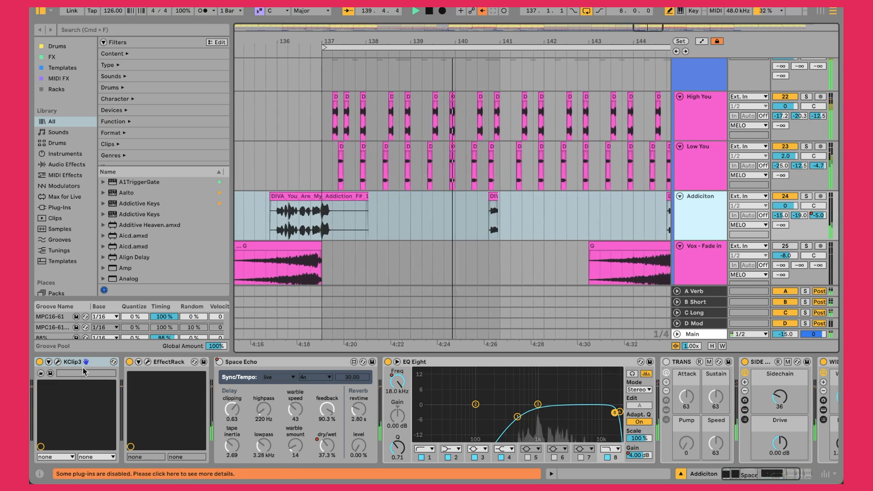
left_click(58, 361)
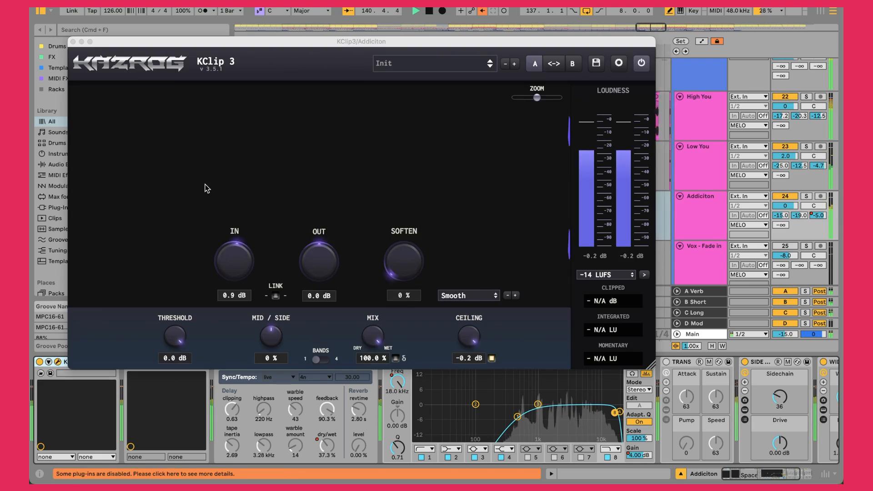
left_click(73, 42)
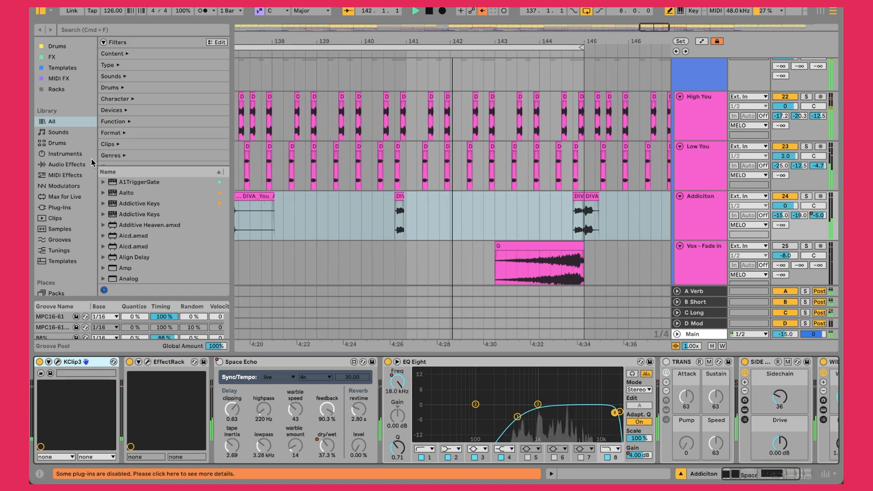
- Examine the Crystallizer, Radiator and PhaseMistress modules in the Addiciton track's EffectRack, and close the plug-in
left_click(148, 363)
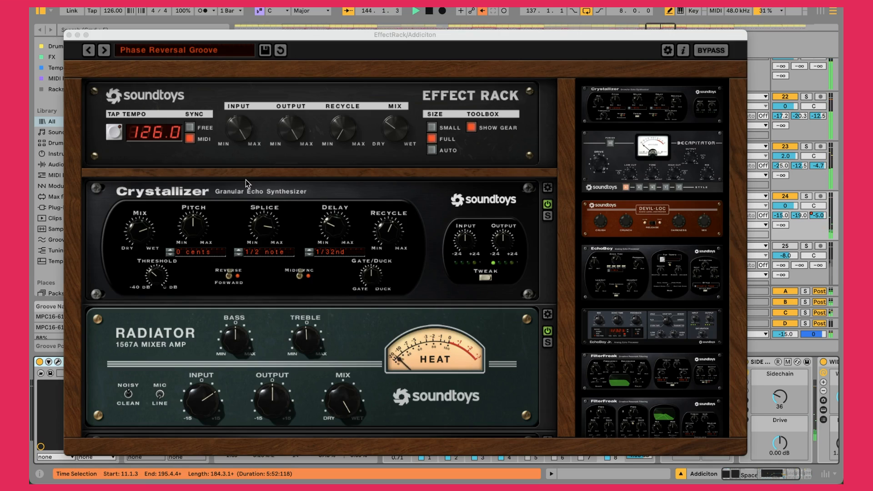
scroll(246, 183, "down", 1)
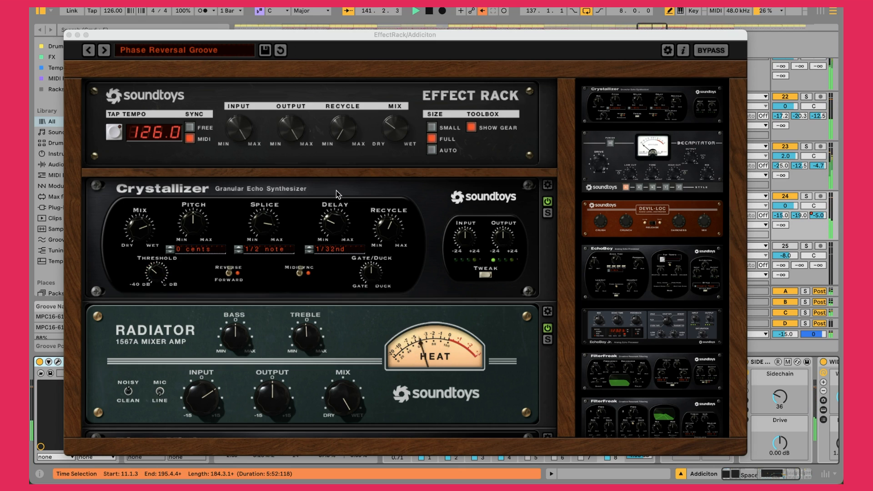
scroll(337, 190, "down", 2)
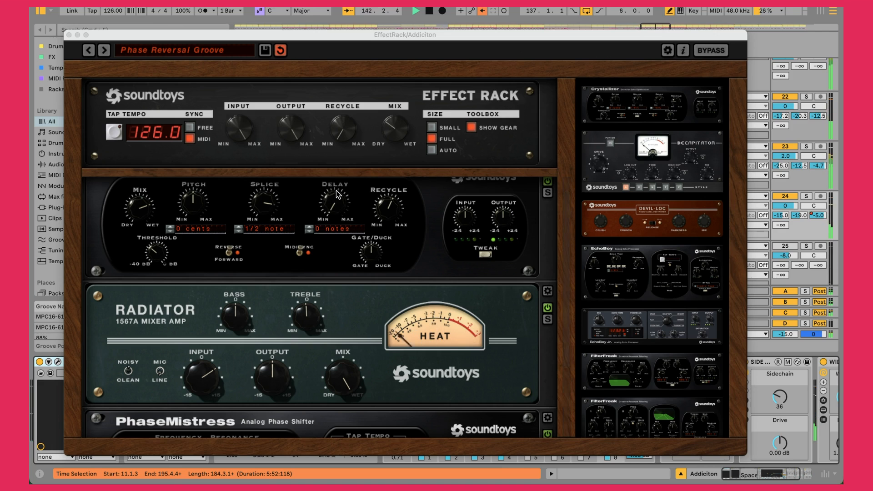
scroll(357, 334, "down", 2)
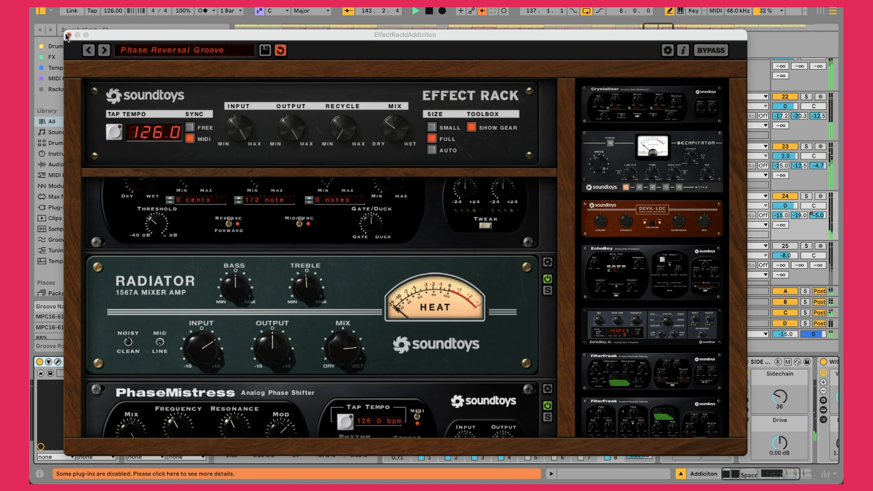
left_click(68, 35)
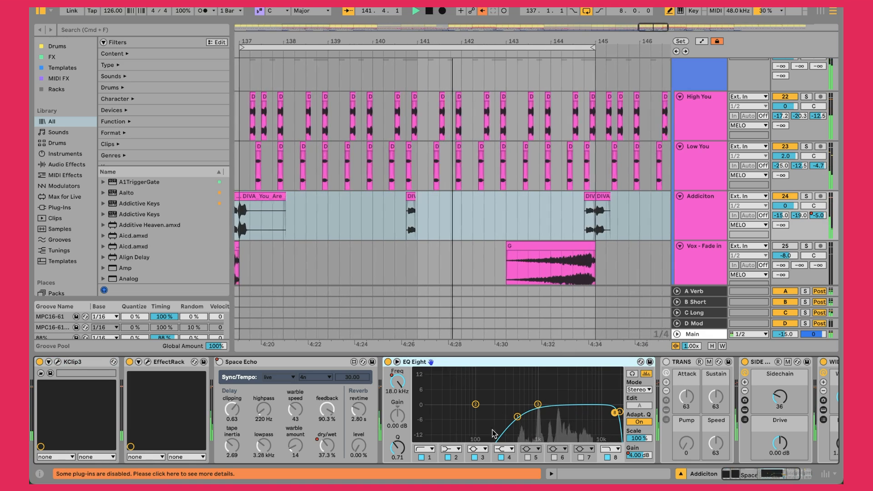
- Inspect the EQ Eight, sidechain rack and WIDTH rack that complete the Addiciton track's device chain
scroll(493, 431, "right", 5)
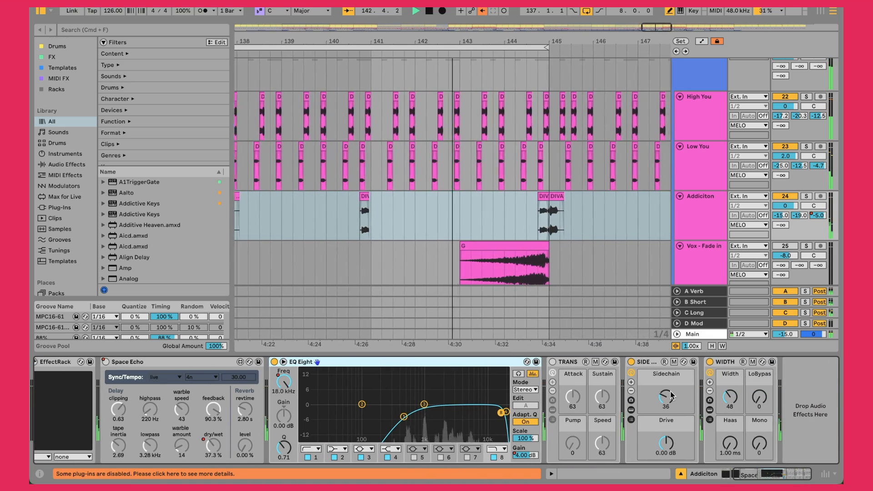
scroll(673, 438, "left", 1)
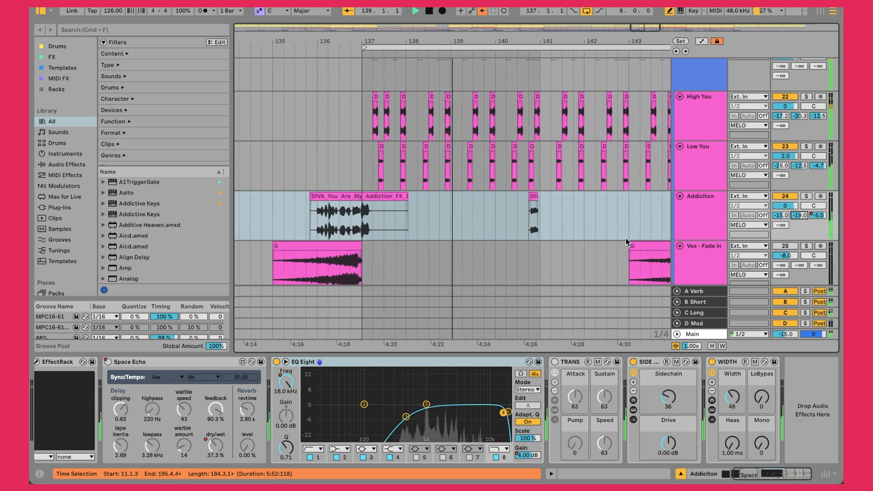
- Show the Vox - Fade in track's device chain and look over its clips alongside the neighbouring vocal tracks
scroll(626, 239, "right", 4)
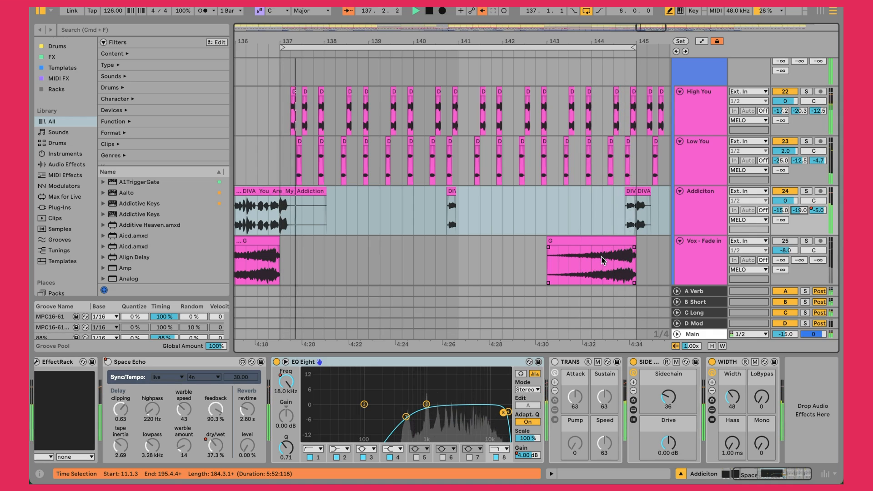
left_click(484, 255)
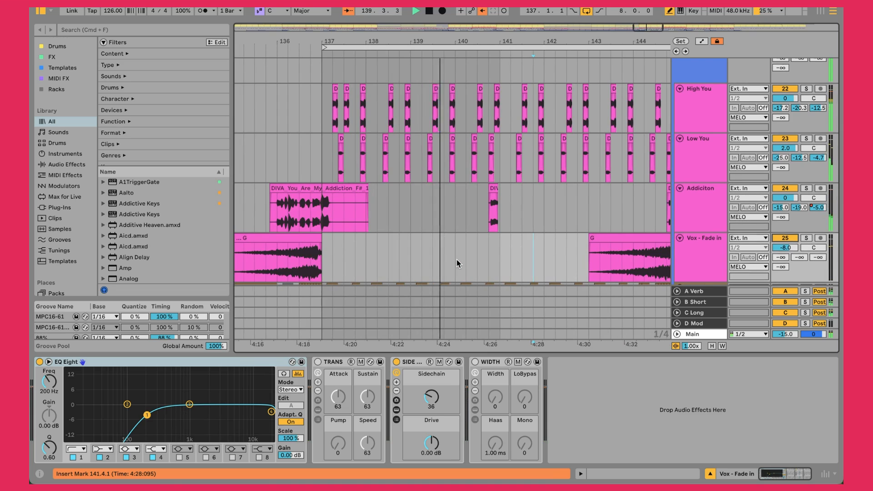
scroll(457, 261, "down", 3)
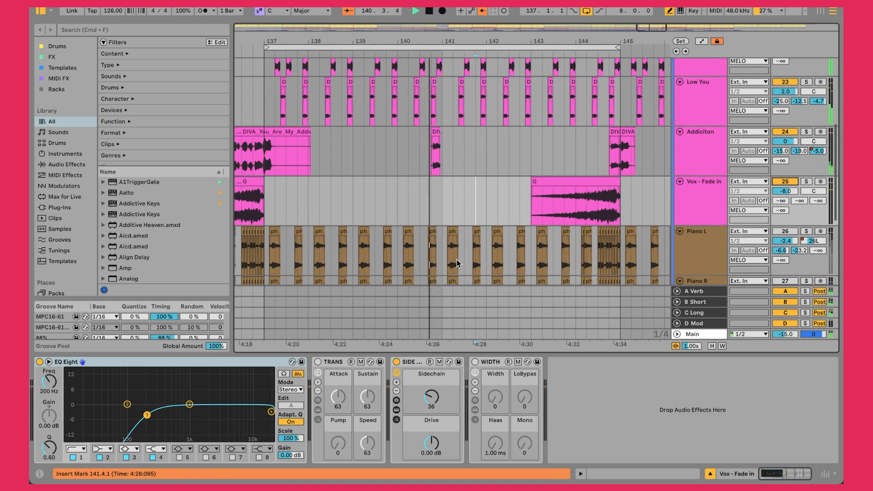
left_click(699, 208)
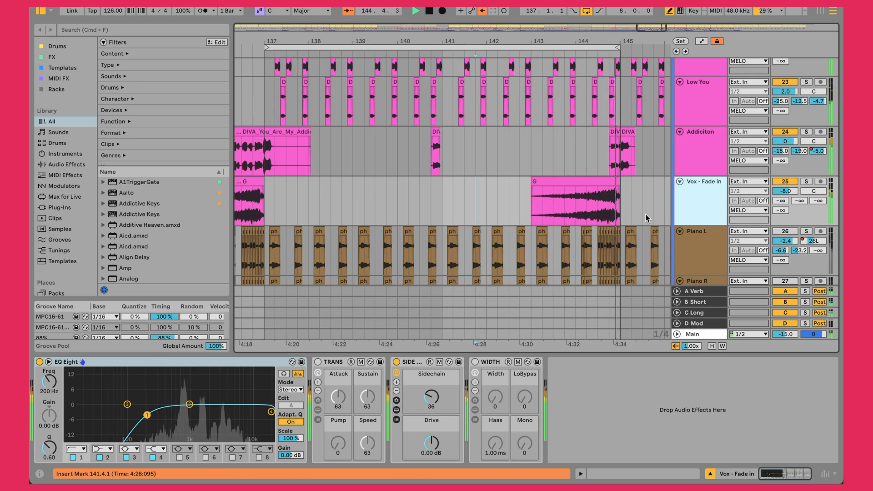
scroll(645, 214, "up", 2)
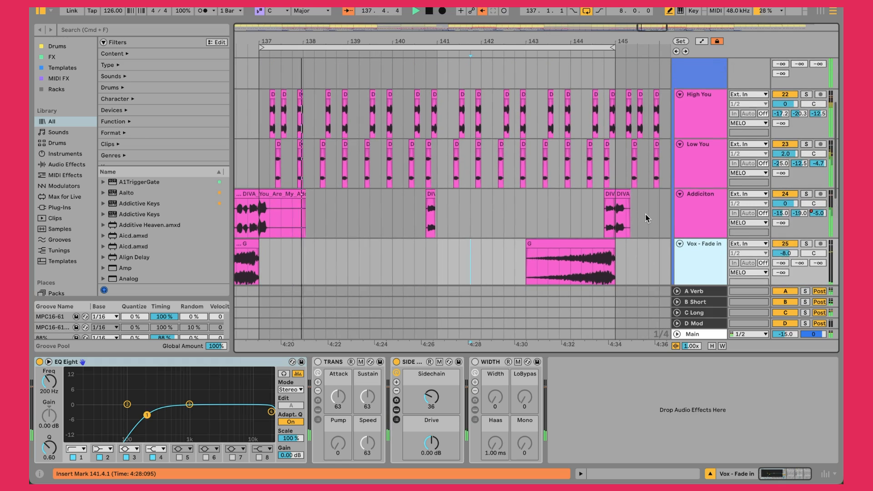
scroll(646, 214, "up", 5)
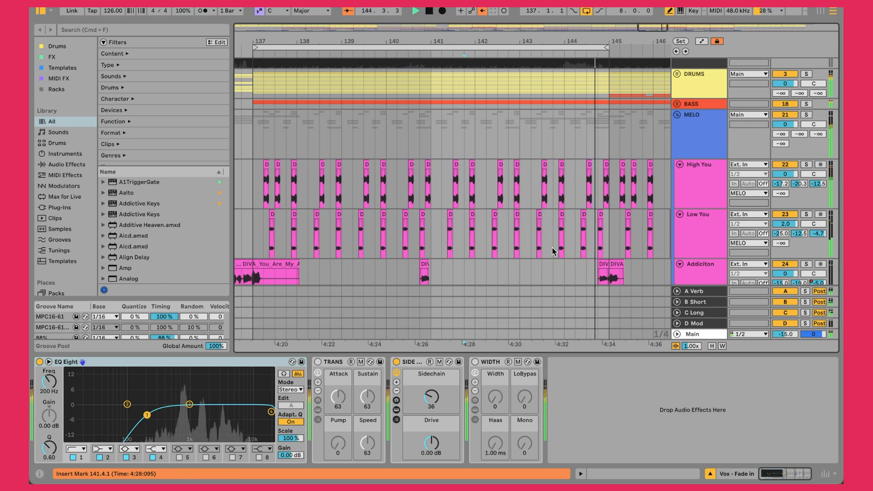
scroll(552, 248, "down", 3)
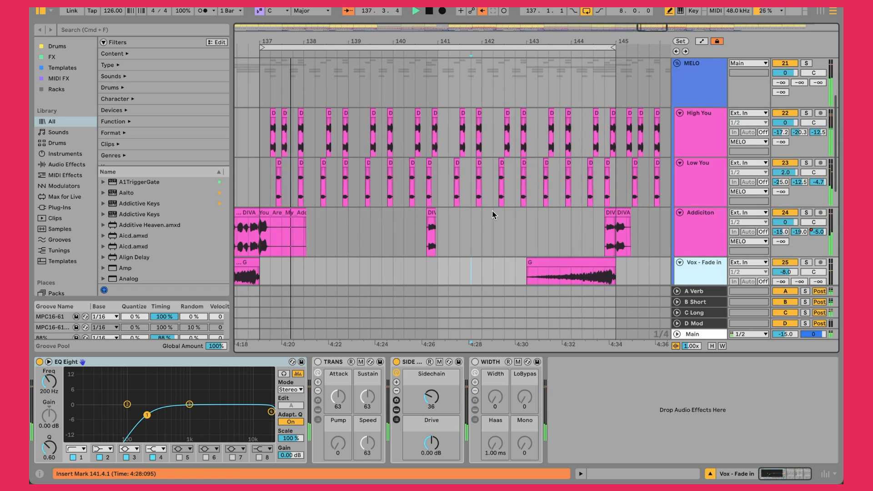
scroll(517, 202, "down", 5)
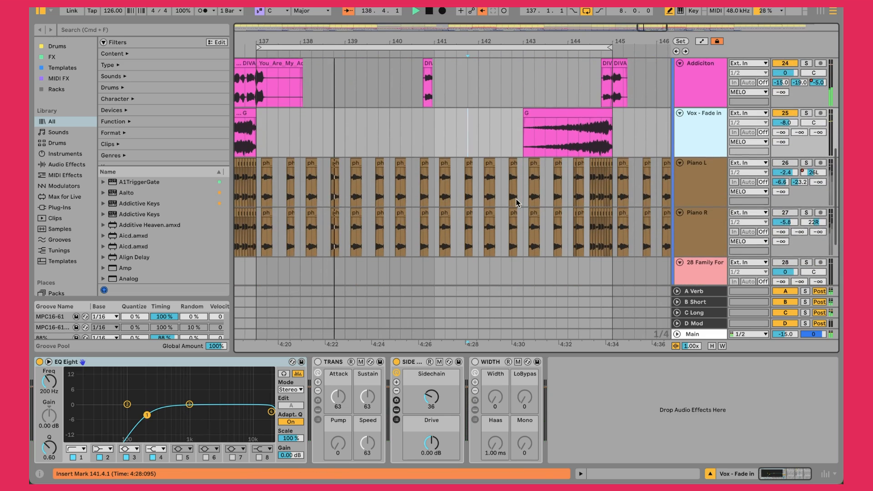
- Activate the Piano L track for playback and compare its device chain with that of Piano R
left_click(702, 181)
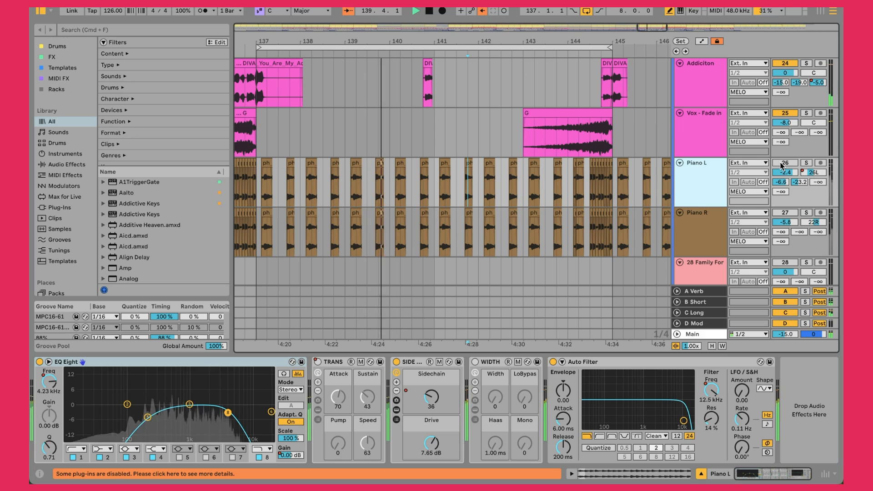
left_click(781, 163)
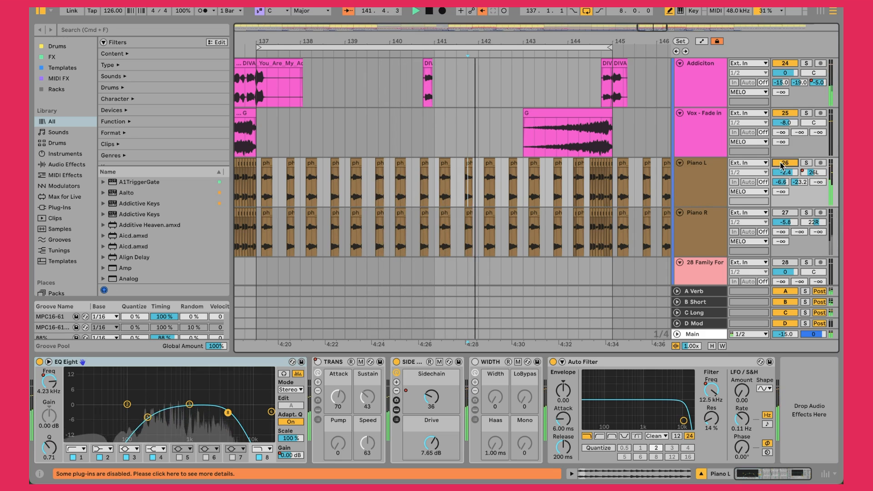
left_click(707, 195)
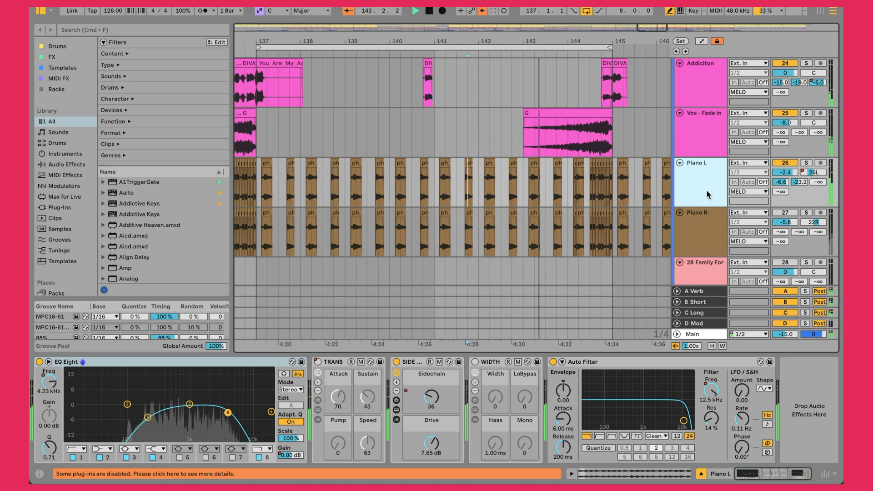
left_click(703, 227)
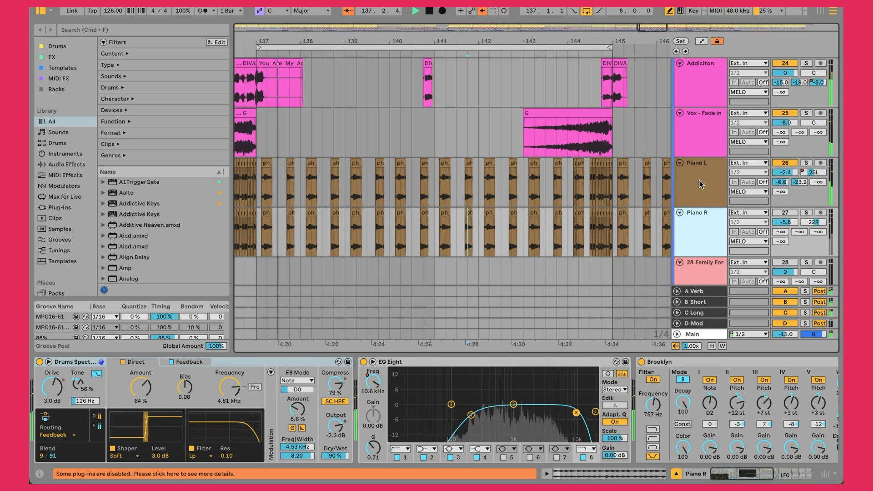
left_click(703, 181)
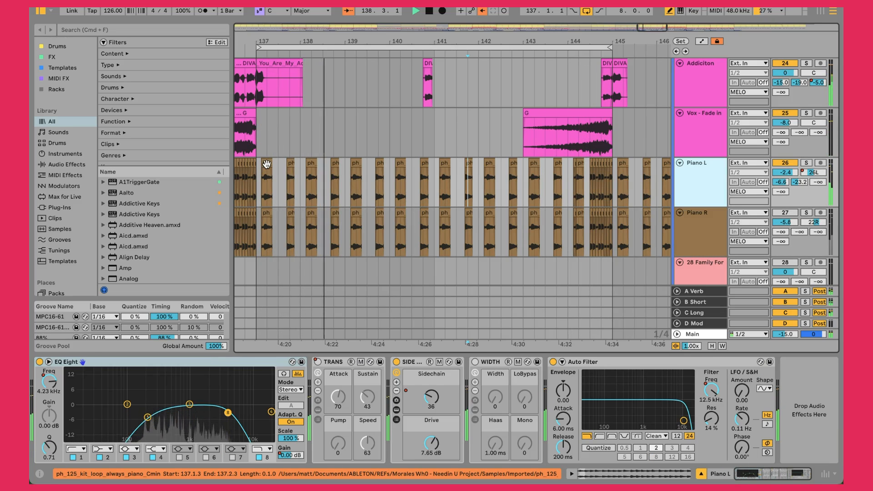
- Extend Piano L's chop at bar 137 to 142.4.1, undo the extension and look back at the uncut piano loops before bar 136
left_click_drag(270, 165, 509, 165)
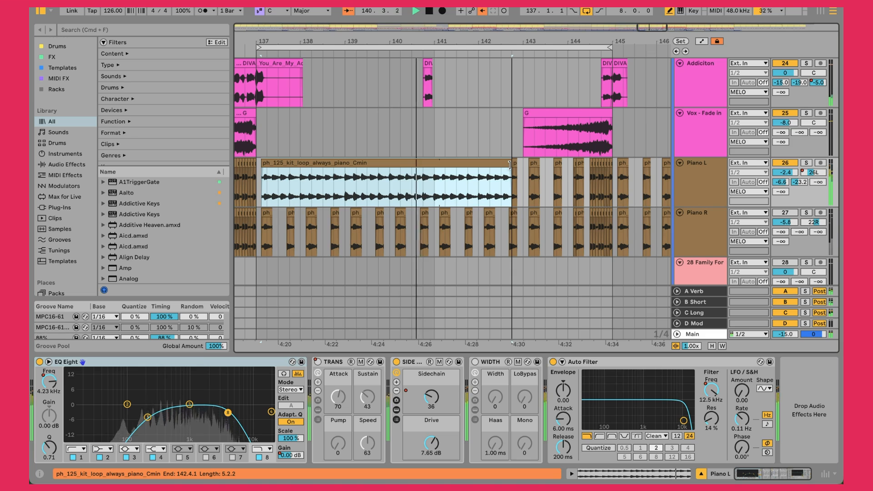
key("super+z")
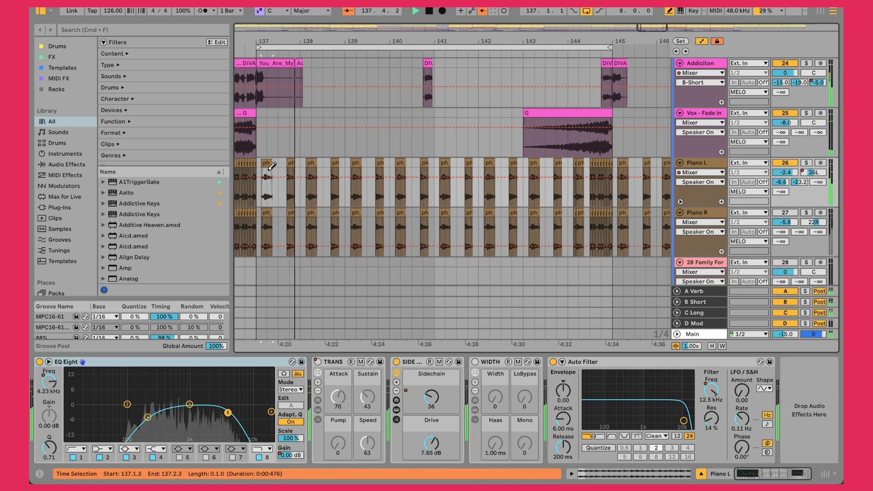
scroll(447, 156, "left", 10)
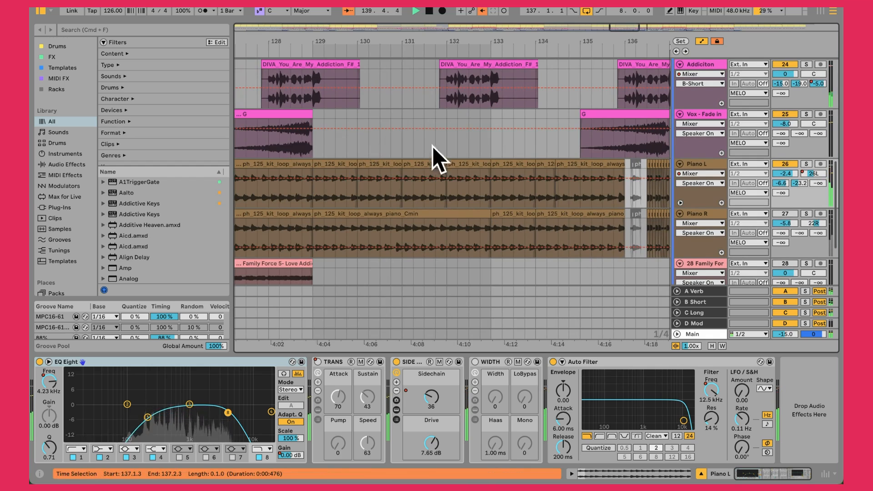
scroll(394, 168, "right", 10)
scroll(393, 168, "down", 1)
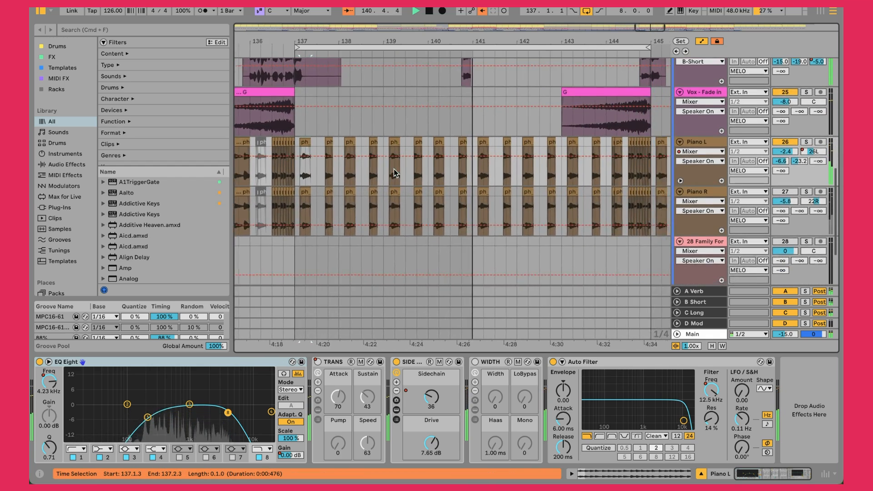
scroll(393, 173, "right", 1)
scroll(394, 173, "up", 1)
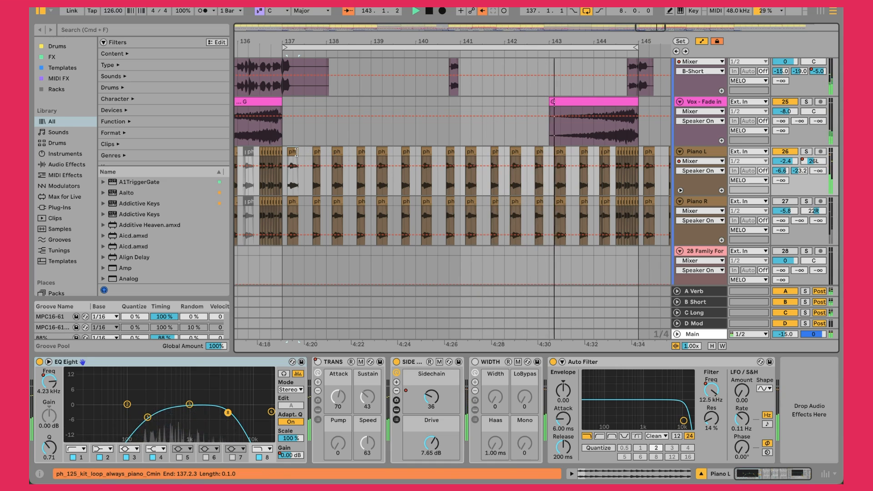
- Extend Piano L's chop at bar 137 again, out to 145.3.1, and undo the extension
left_click_drag(295, 151, 613, 158)
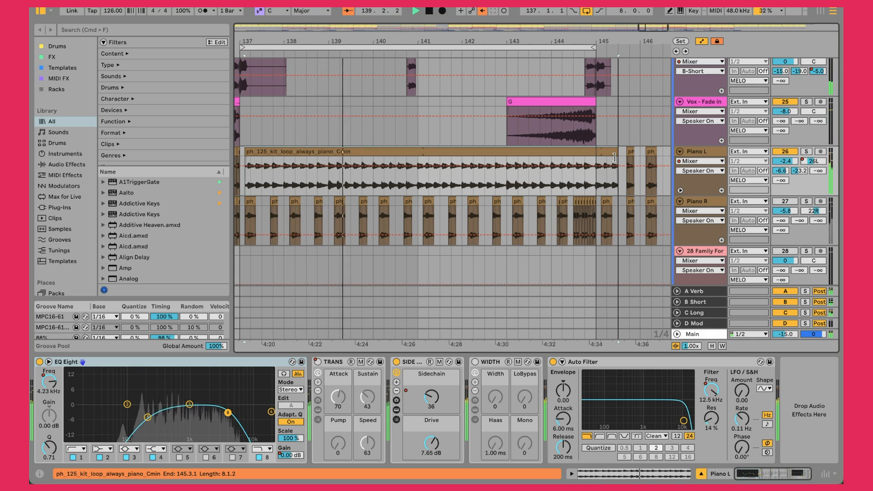
left_click(616, 160)
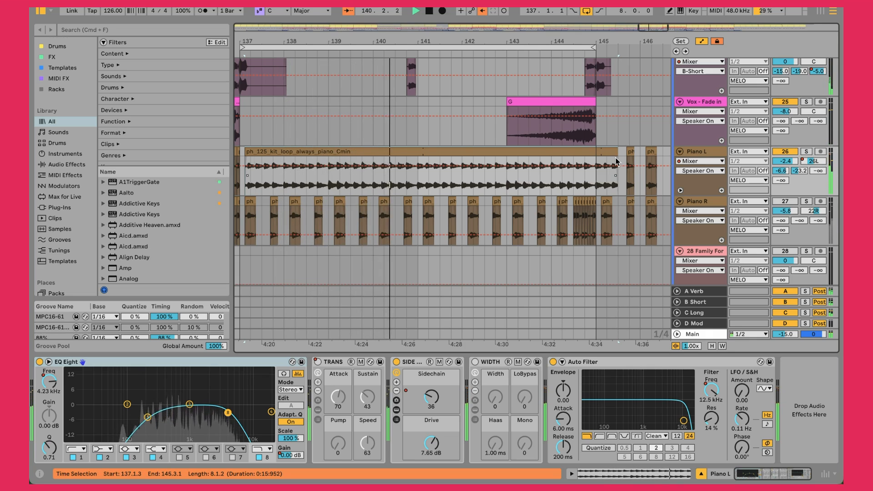
key("super+z")
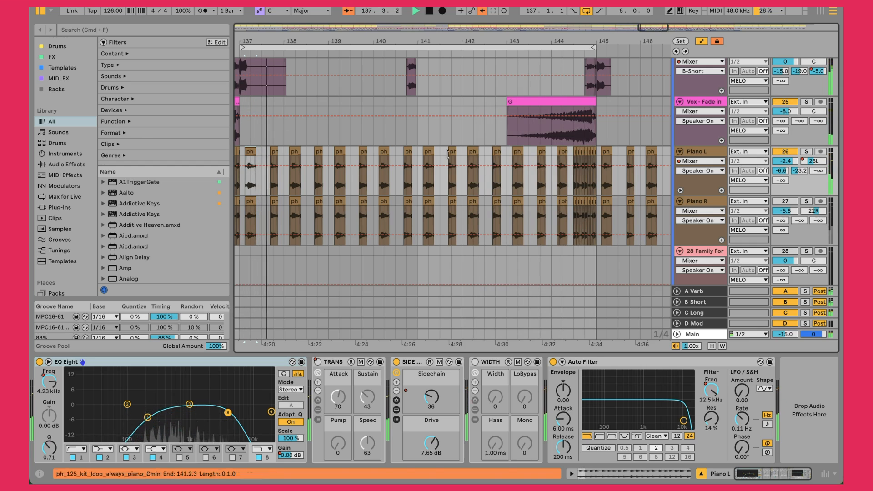
- Inspect Piano L's device chain, focusing on its sidechain rack and Auto Filter
left_click(695, 161)
left_click(694, 156)
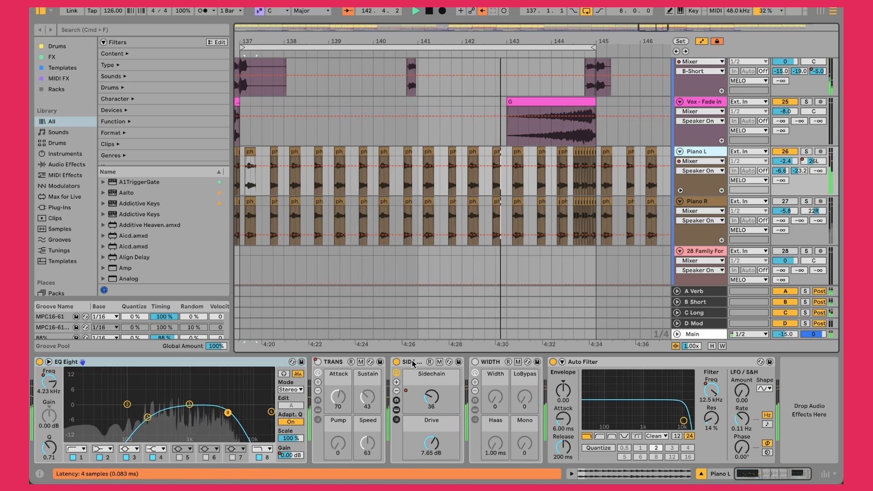
left_click(432, 385)
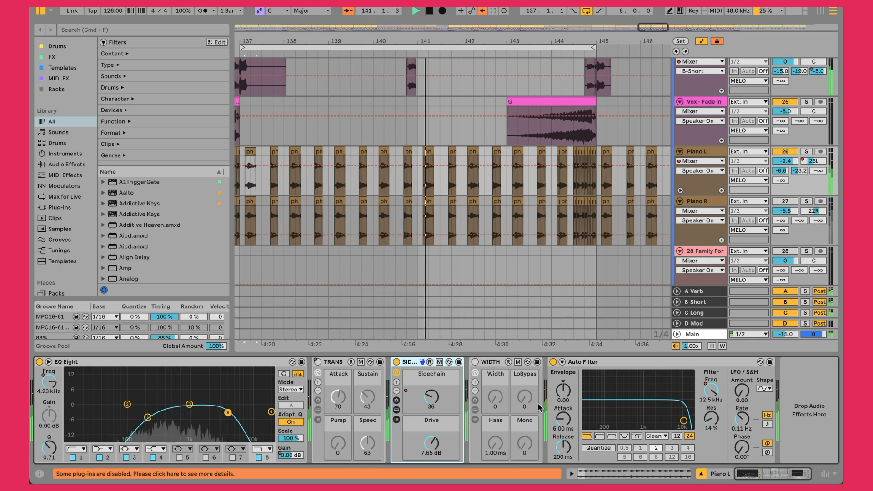
left_click(625, 363)
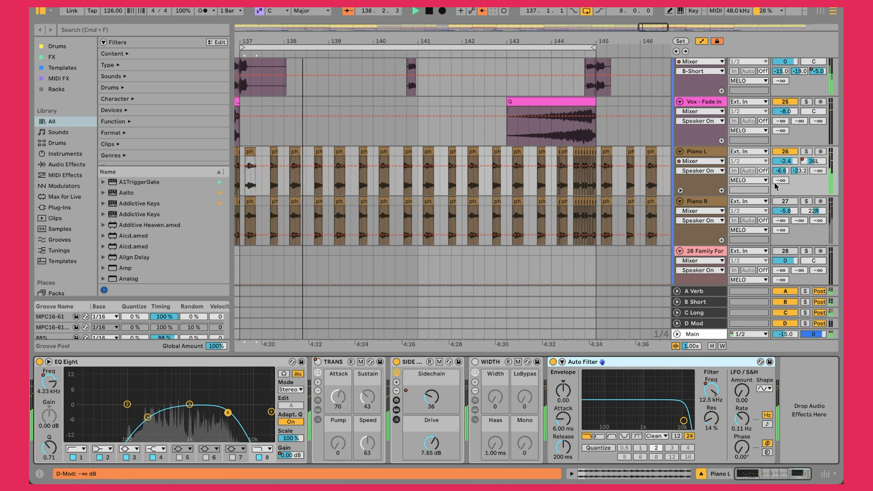
- Show Piano R's device chain and examine the rapid piano chops leading up to bar 145 in close-up
left_click(691, 201)
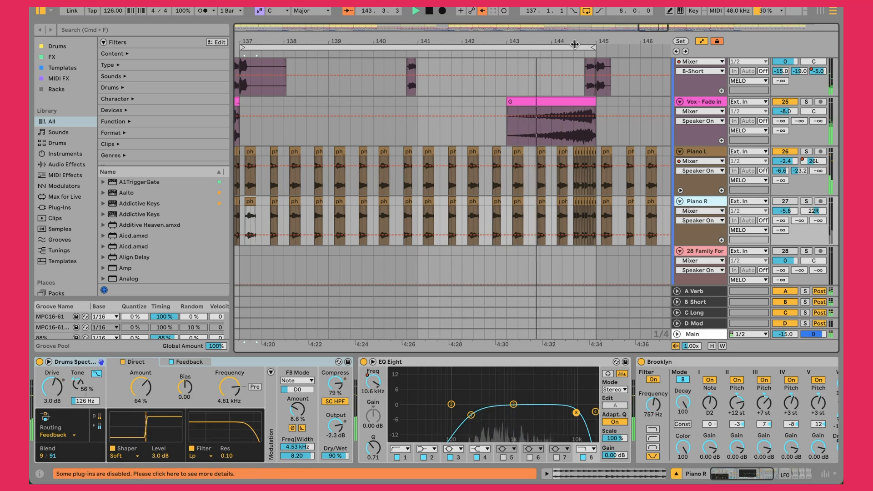
left_click_drag(576, 42, 577, 73)
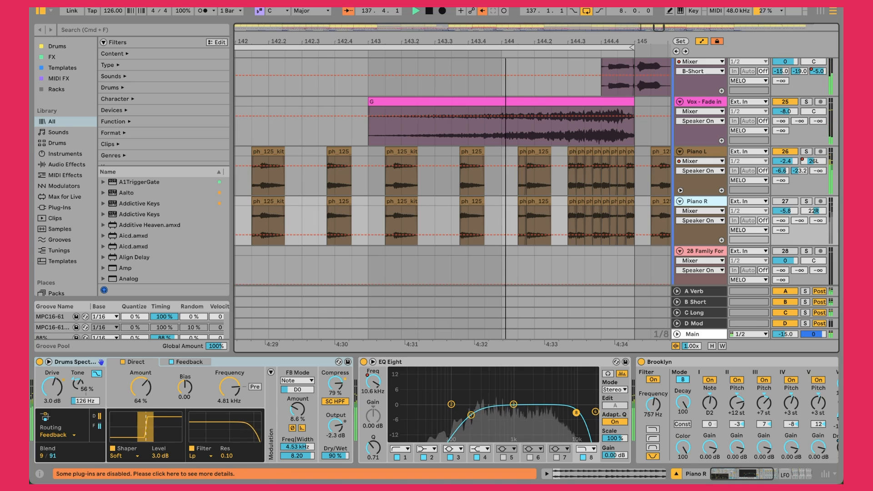
left_click_drag(506, 41, 506, 9)
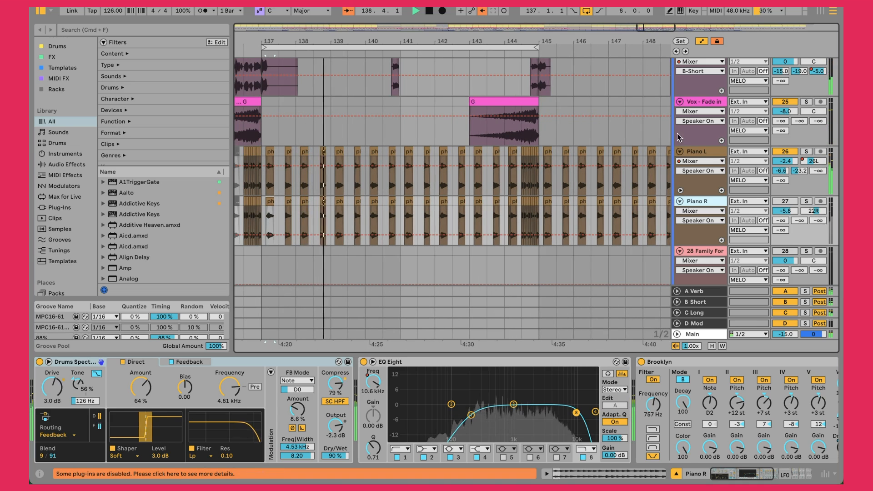
- Activate the Piano R track for playback, audition it in solo and release the solo
left_click(788, 202)
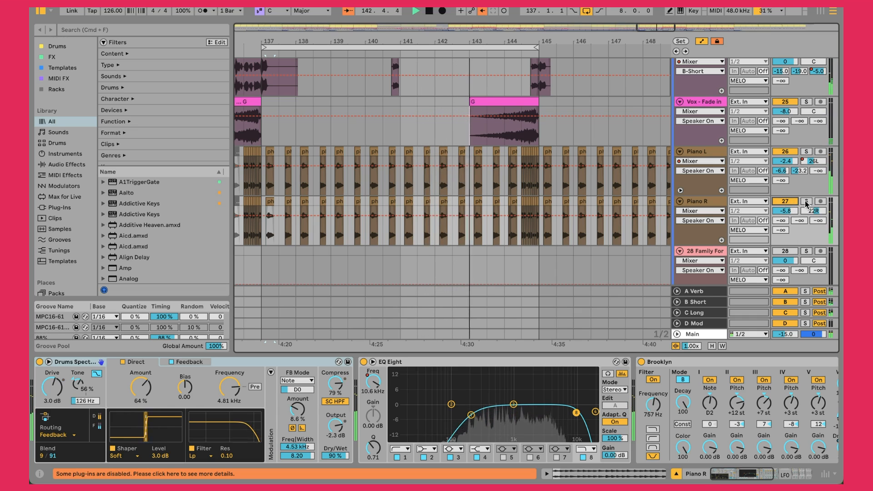
left_click(806, 202)
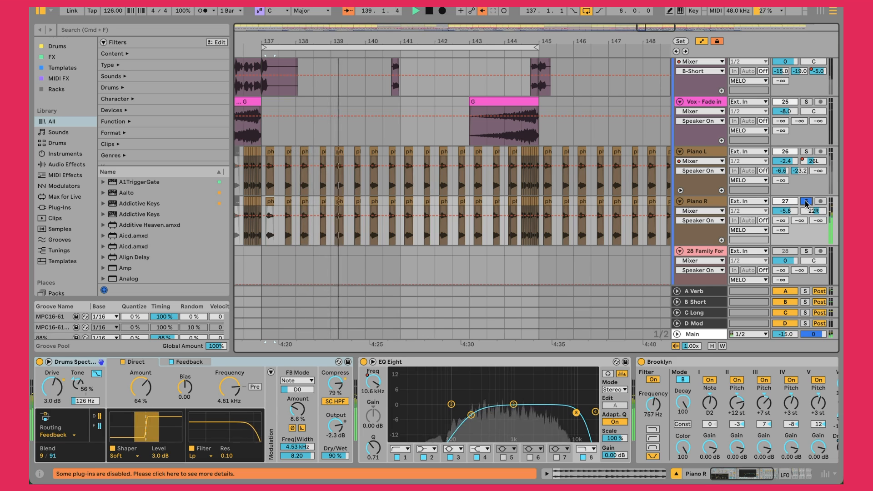
left_click(806, 201)
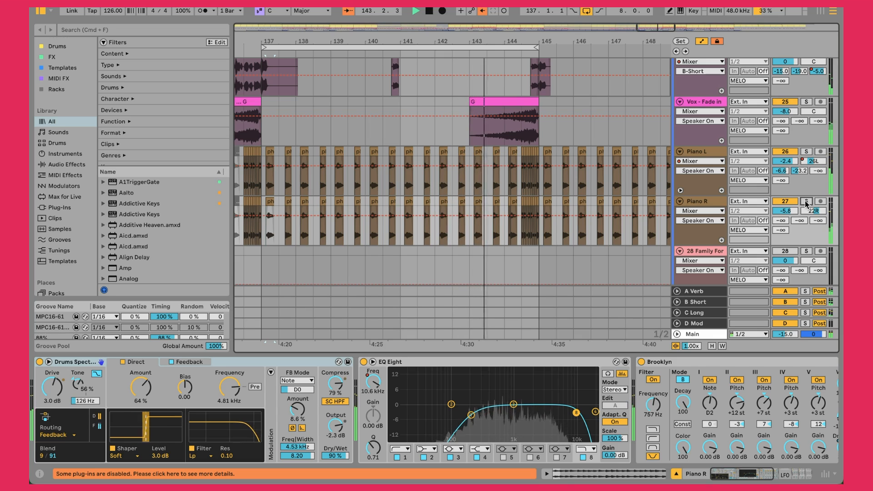
- Solo Piano R, and bypass and re-enable the first distortion device in its chain to compare the sound
left_click(706, 204)
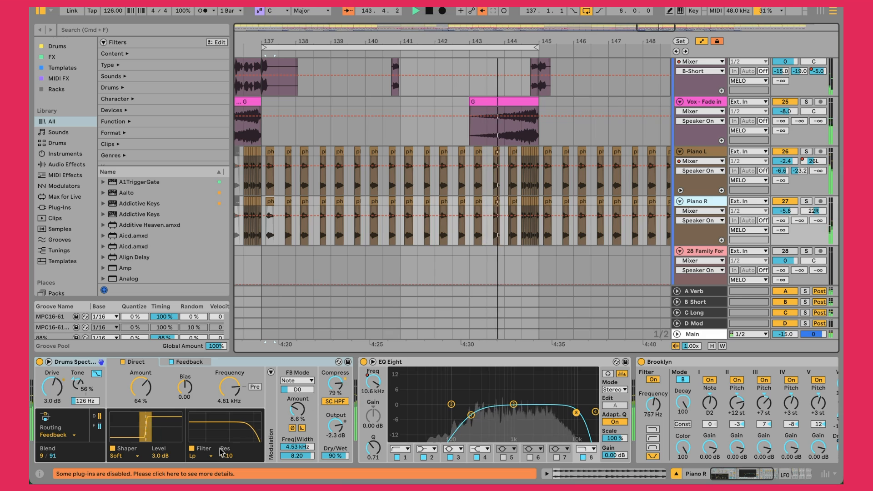
left_click(806, 202)
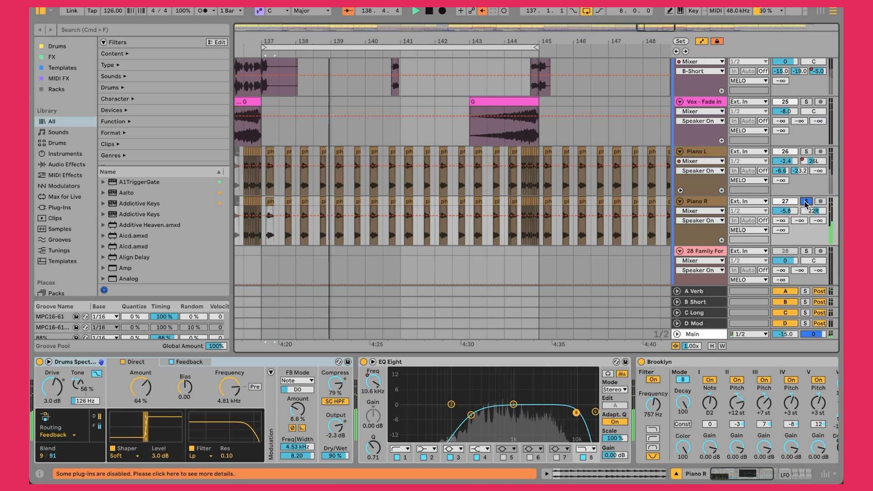
left_click(39, 361)
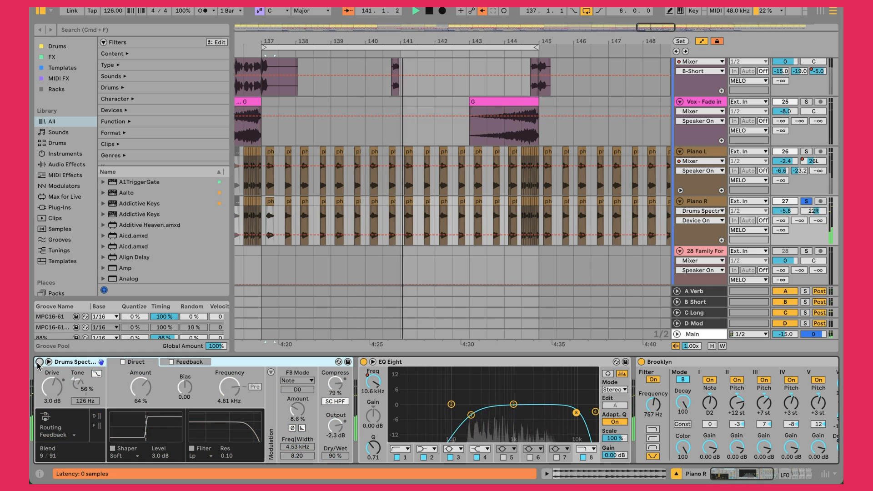
left_click(39, 362)
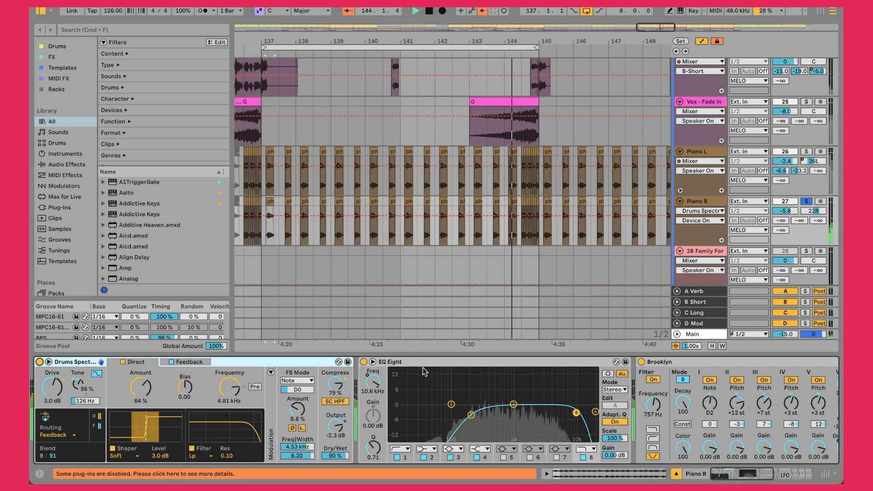
- Inspect the EQ Eight, Brooklyn resonator and LFO devices in Piano R's chain while the soloed track plays
scroll(547, 419, "right", 5)
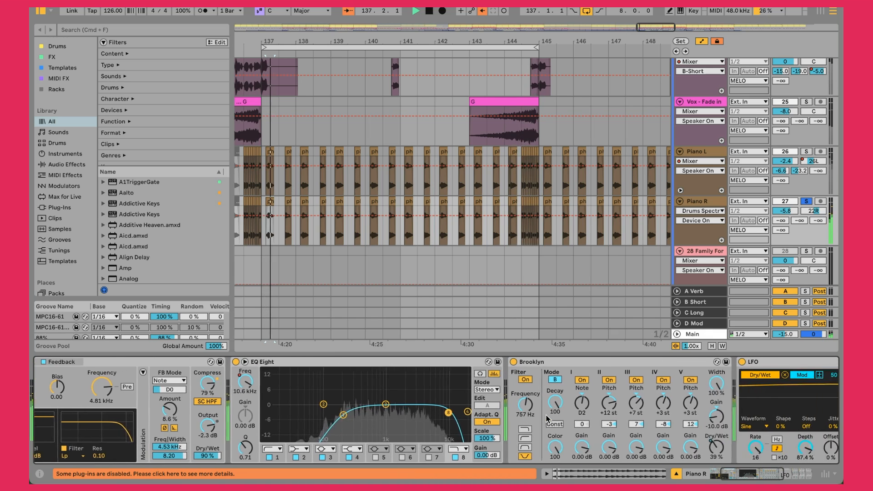
left_click(516, 366)
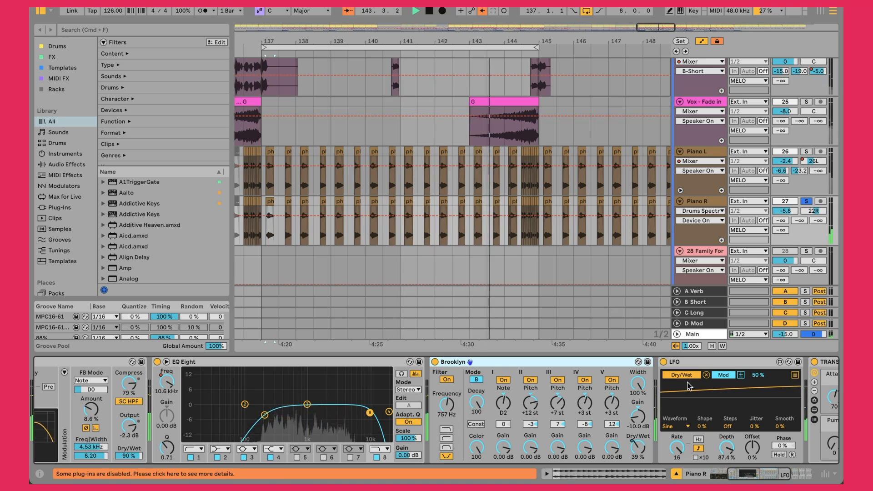
left_click(709, 363)
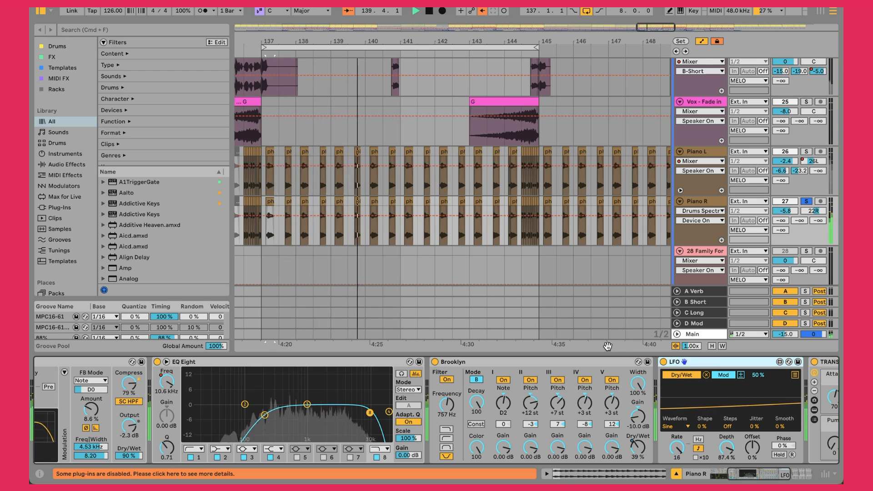
scroll(615, 363, "right", 5)
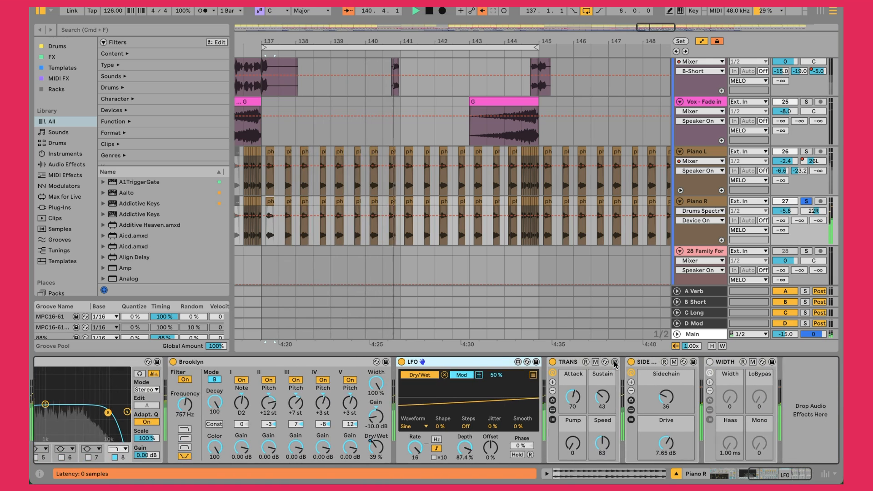
- Open the TRANS rack on Piano R to view its kHs Transient Shaper, then close the plug-in window and hide the rack's devices
left_click(555, 363)
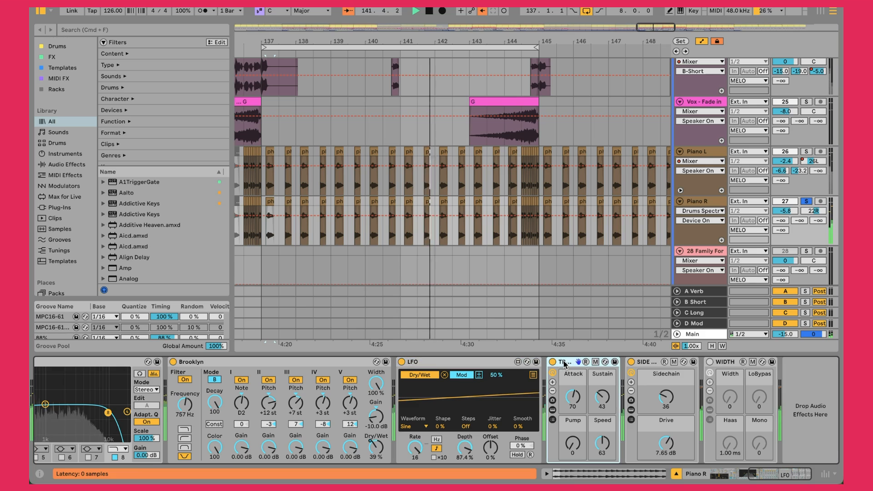
left_click(552, 410)
left_click(646, 363)
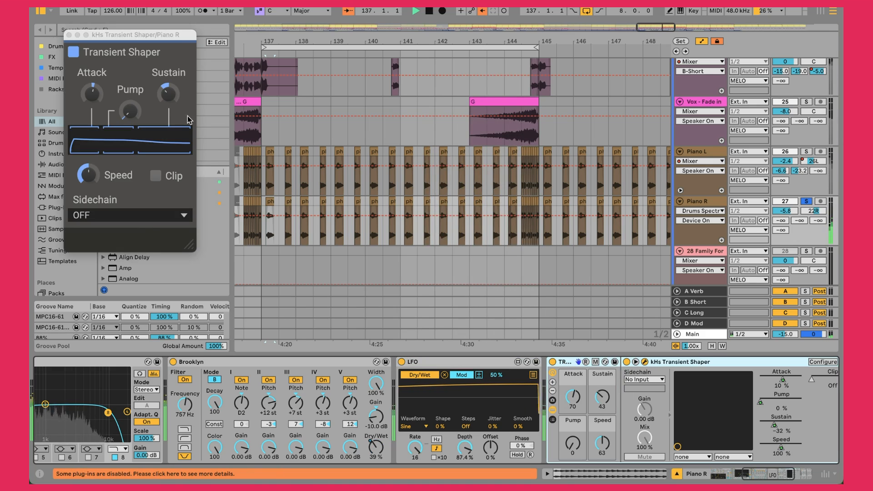
left_click(68, 34)
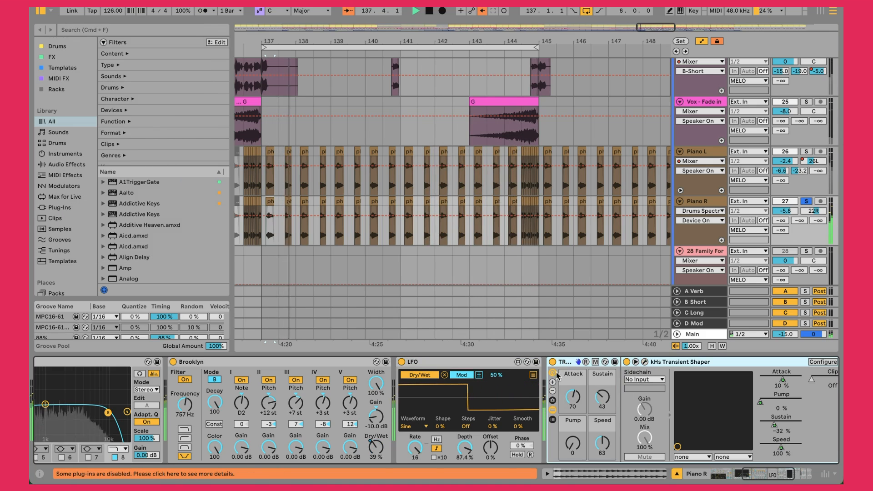
left_click(552, 410)
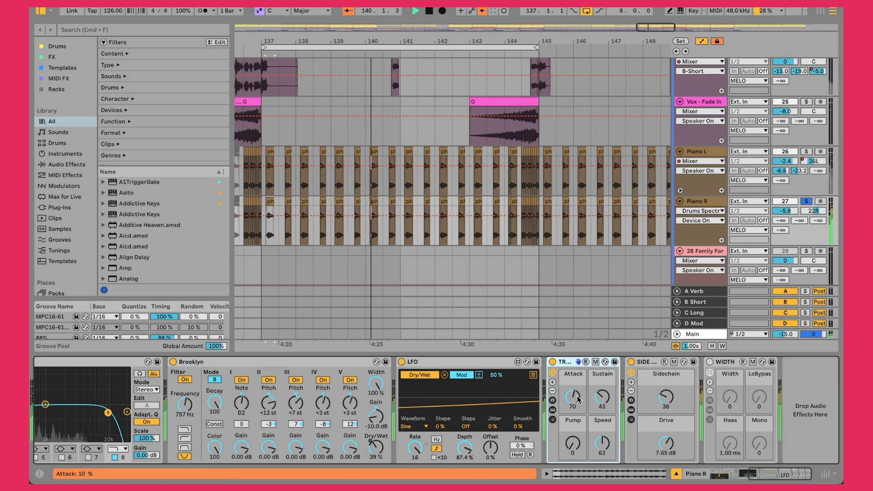
- Check Piano R's Sustain and Sidechain rack macros and release the track's solo
left_click_drag(598, 402, 598, 437)
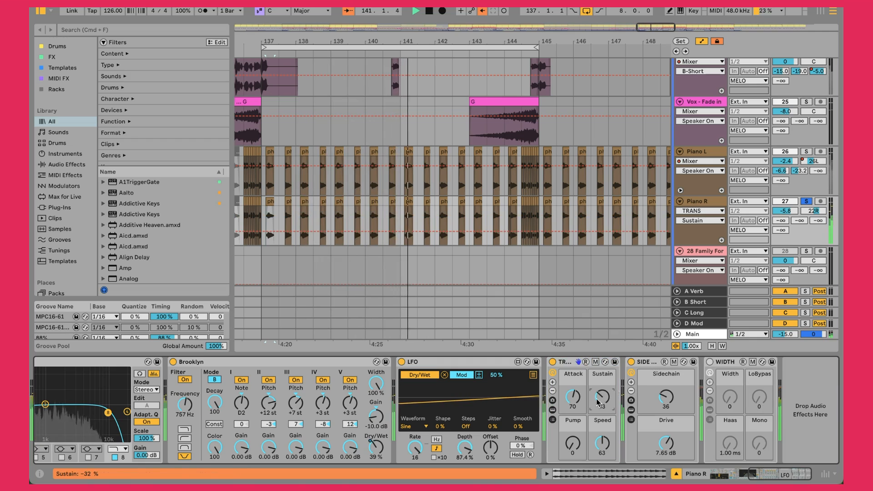
left_click(666, 400)
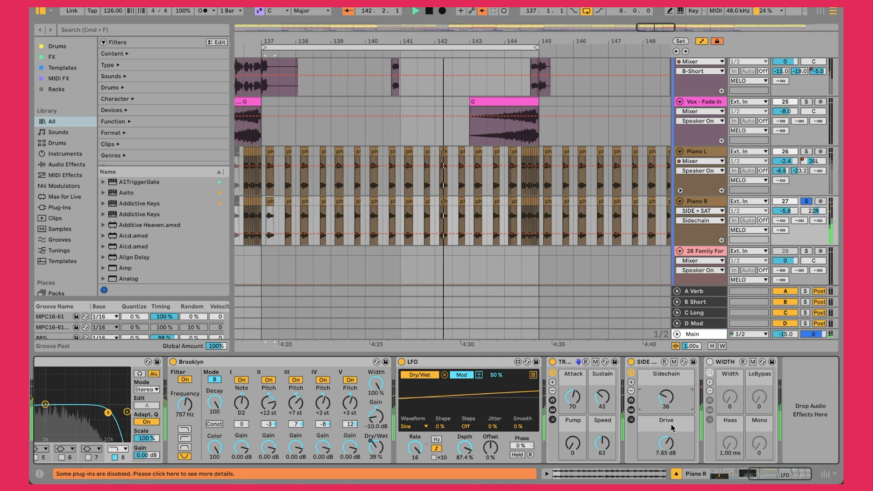
left_click(806, 201)
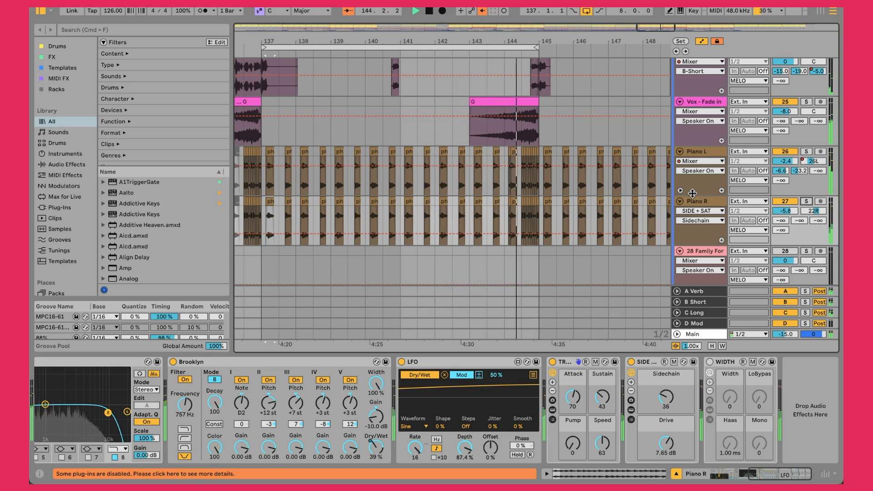
- Activate the classic shot track 29 for playback and show its track volume automation
scroll(605, 198, "down", 5)
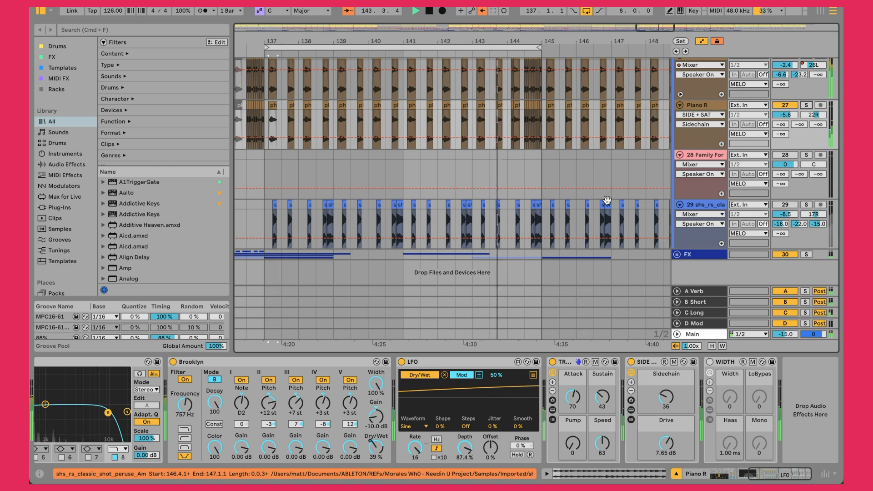
left_click(785, 206)
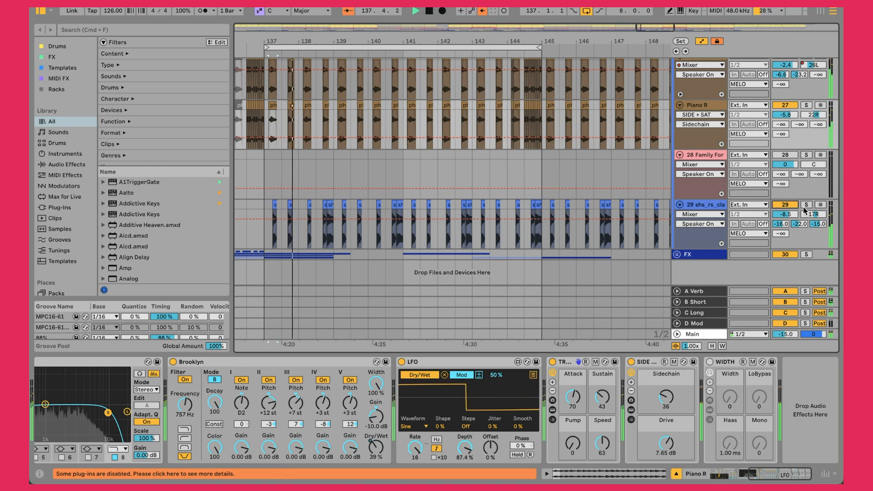
left_click_drag(791, 215, 791, 201)
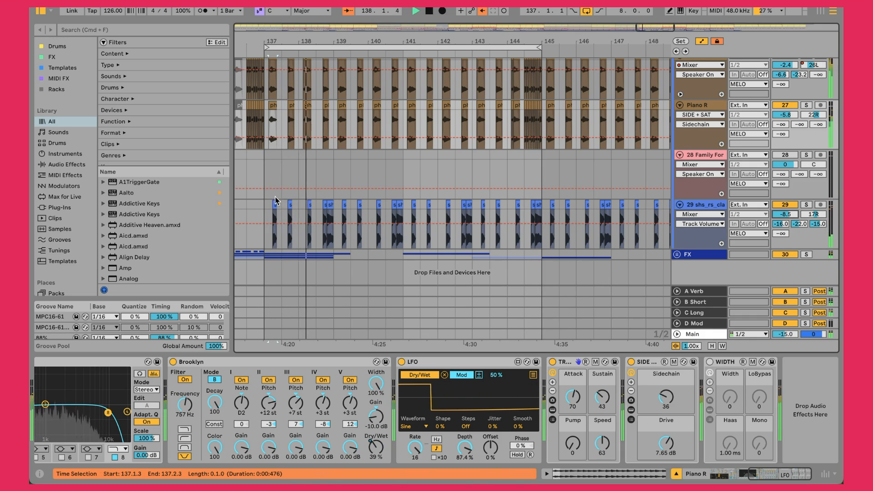
- Examine the classic shot chops against the piano chops from bar 137 in close-up, viewing the device chains of track 29 and Piano L
left_click_drag(275, 41, 291, 159)
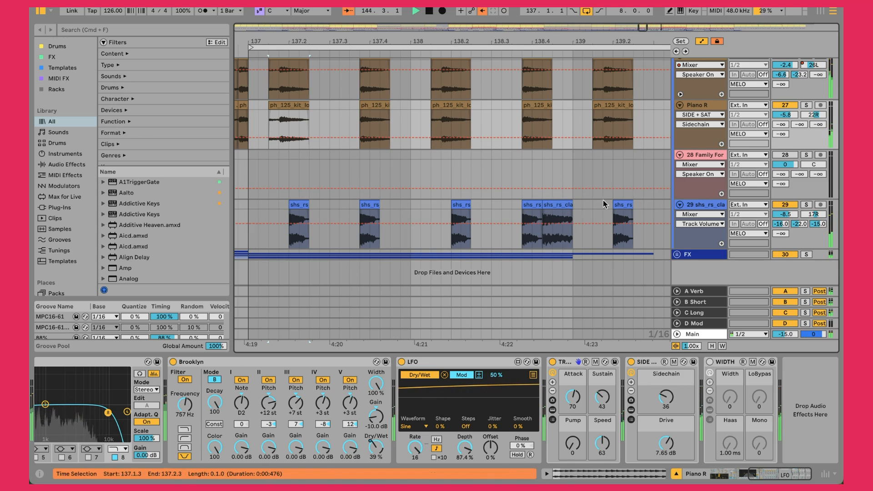
left_click(707, 208)
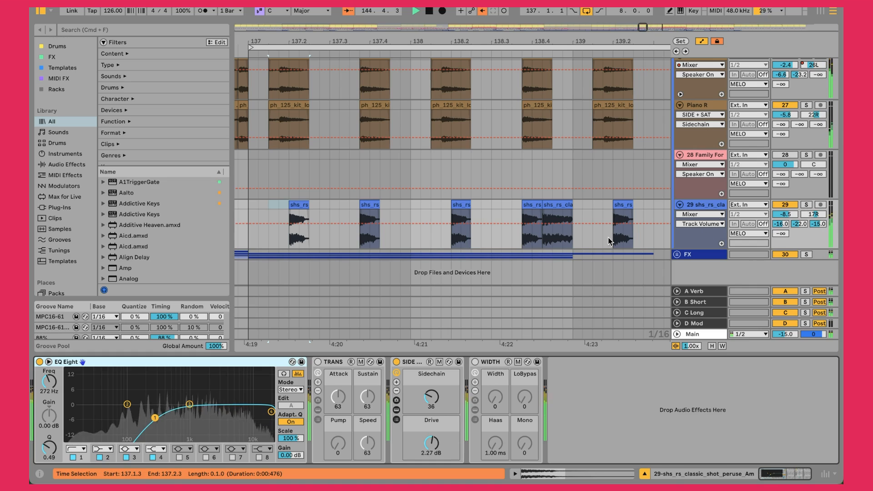
scroll(609, 241, "up", 1)
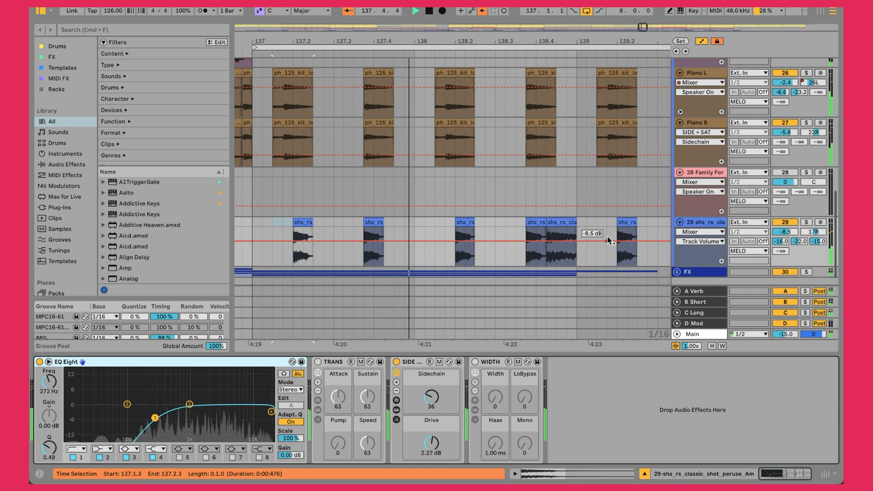
left_click(678, 97)
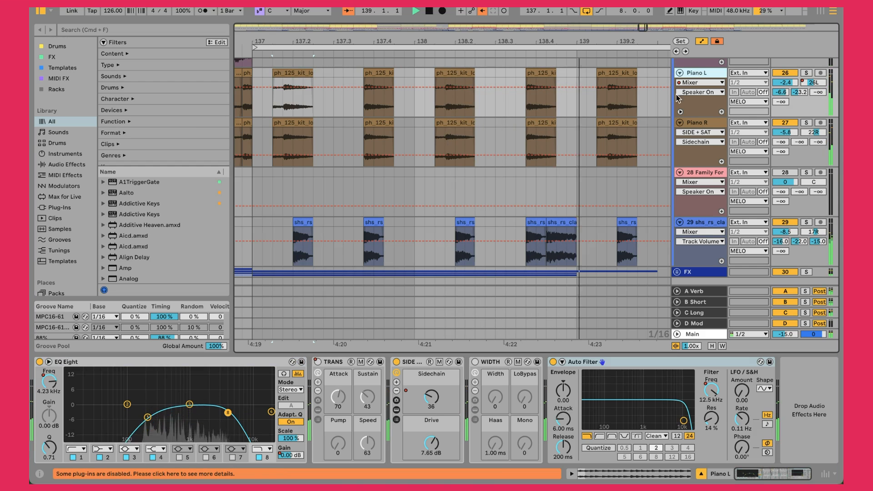
scroll(609, 159, "down", 1)
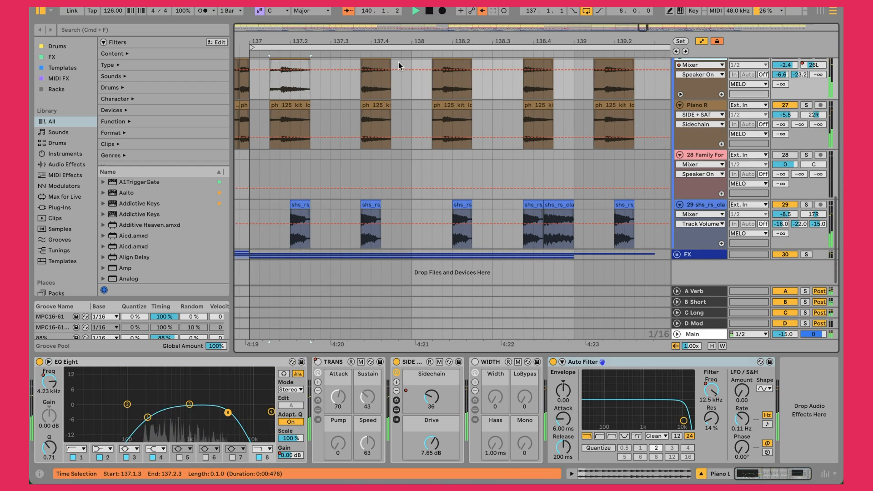
- Zoom out to the unchopped piano section of the break and play the arrangement from bar 103
left_click_drag(348, 36, 440, 9)
scroll(500, 201, "up", 7)
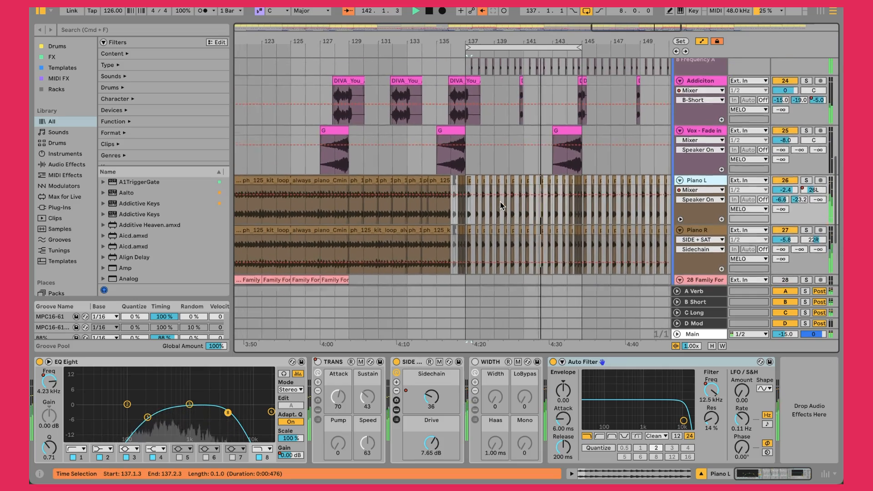
scroll(500, 205, "up", 12)
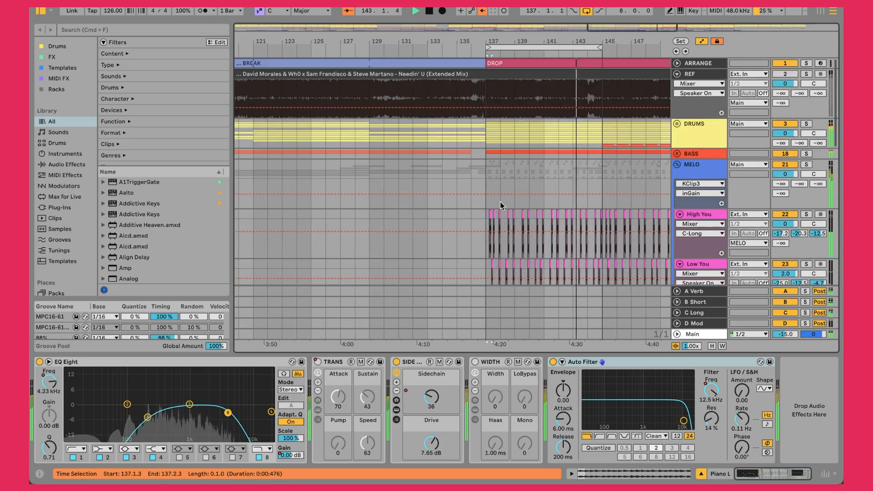
scroll(500, 202, "down", 15)
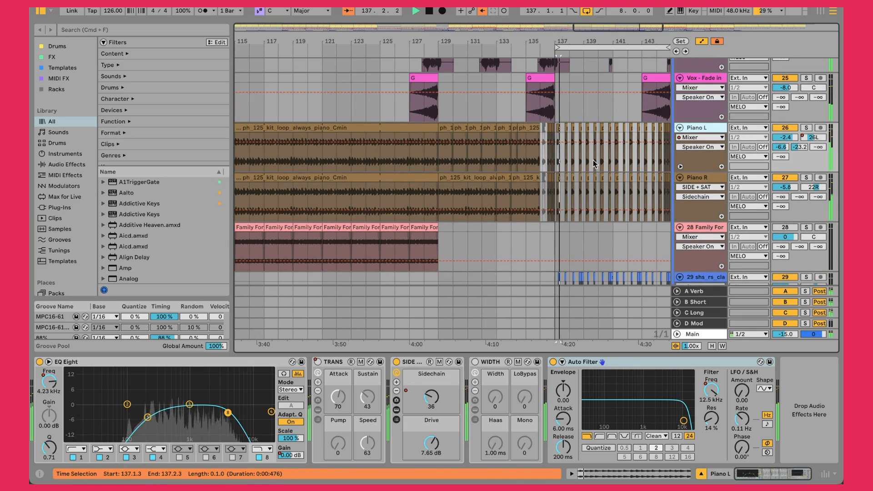
scroll(527, 221, "left", 6)
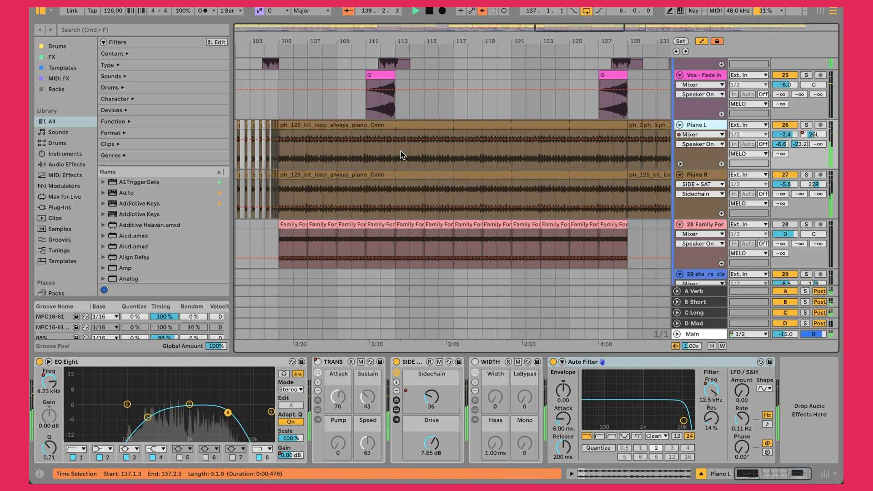
left_click(249, 109)
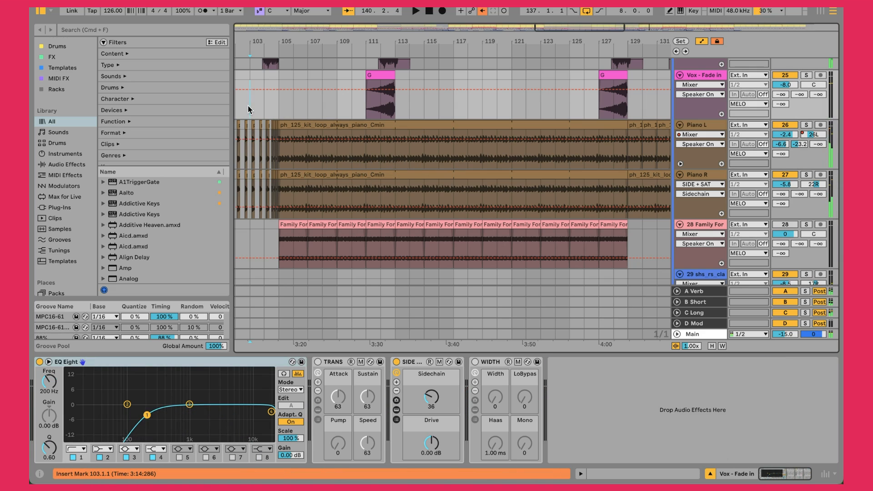
key("space")
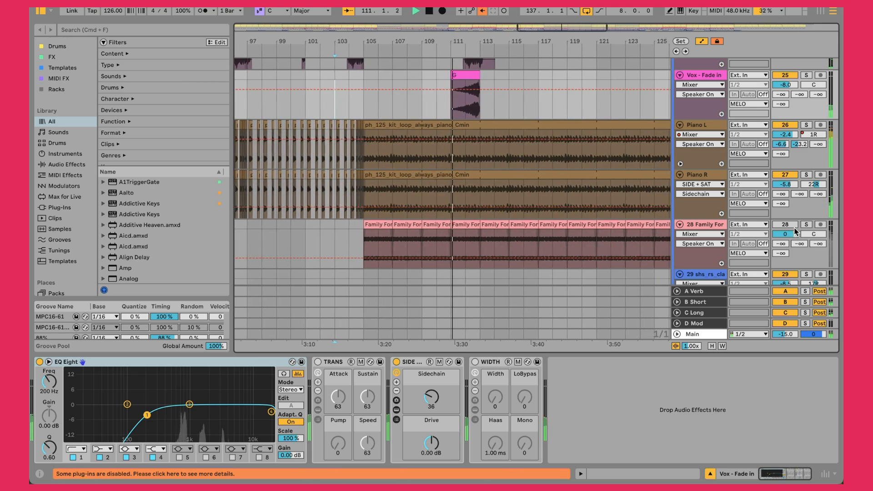
- Activate the Family Force track and show its device chain, comparing the break against the soloed REF track
left_click(709, 224)
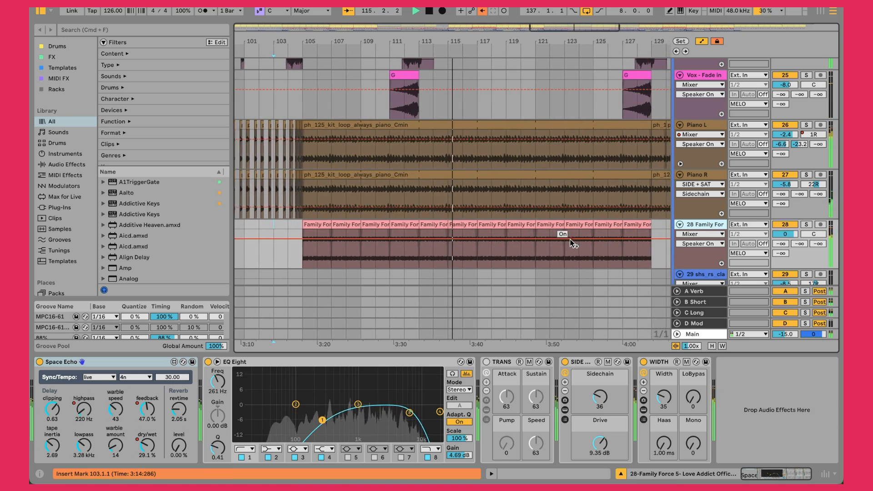
scroll(570, 240, "down", 2)
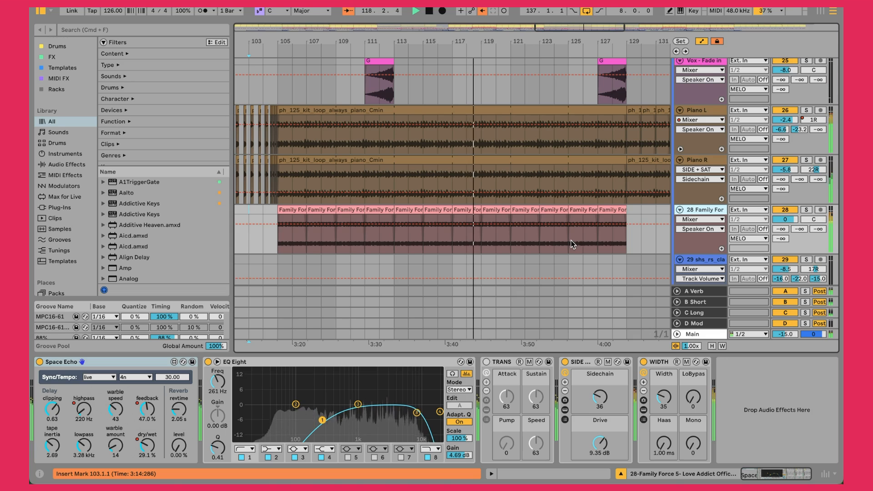
scroll(525, 204, "up", 10)
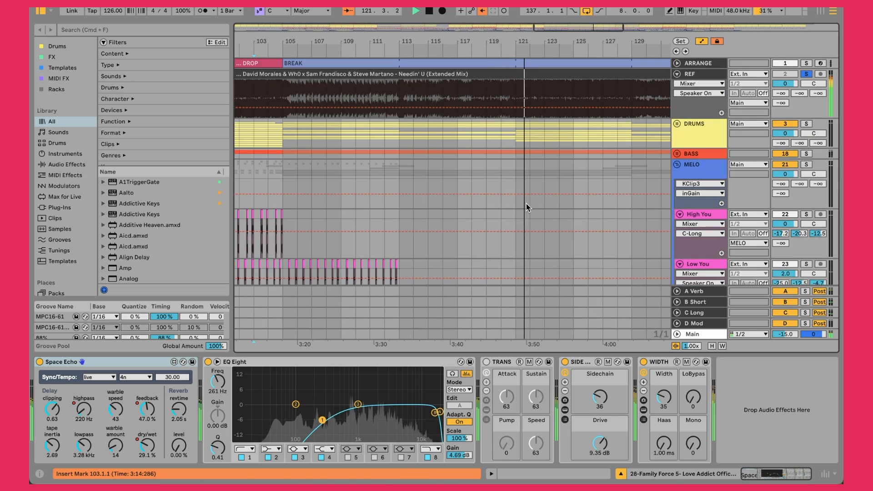
scroll(526, 203, "down", 10)
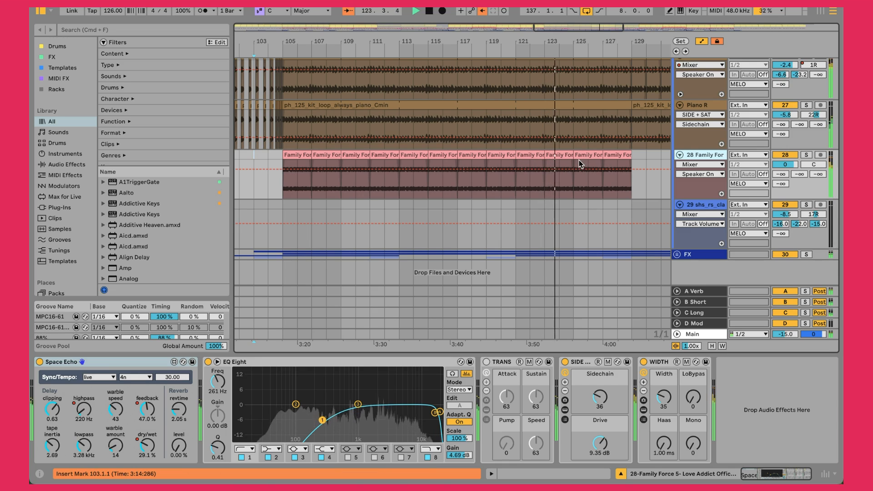
- Play the drop from bar 137 and review the vocal, drum and bass tracks alongside the reference
scroll(580, 163, "up", 5)
scroll(580, 164, "right", 5)
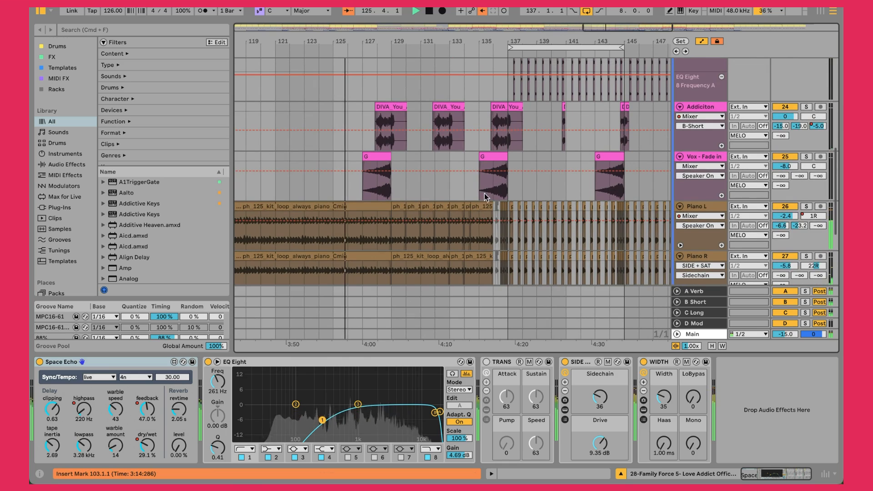
left_click(511, 165)
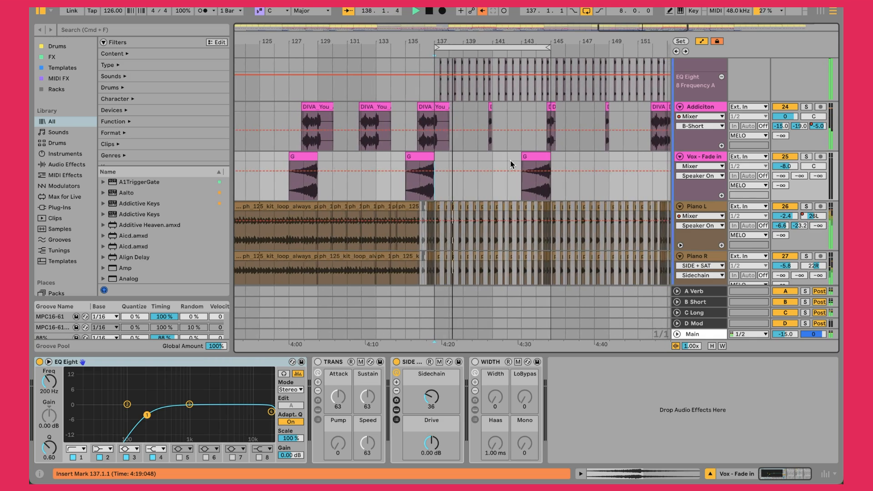
scroll(511, 164, "up", 5)
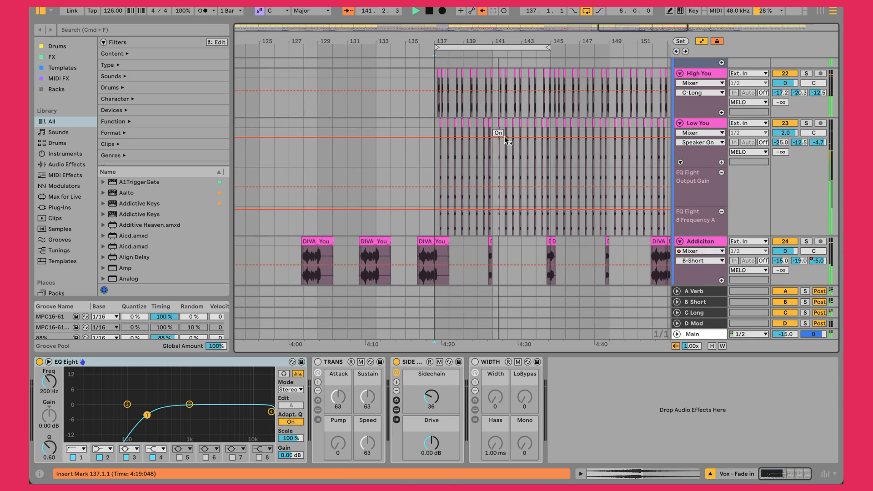
scroll(475, 117, "up", 5)
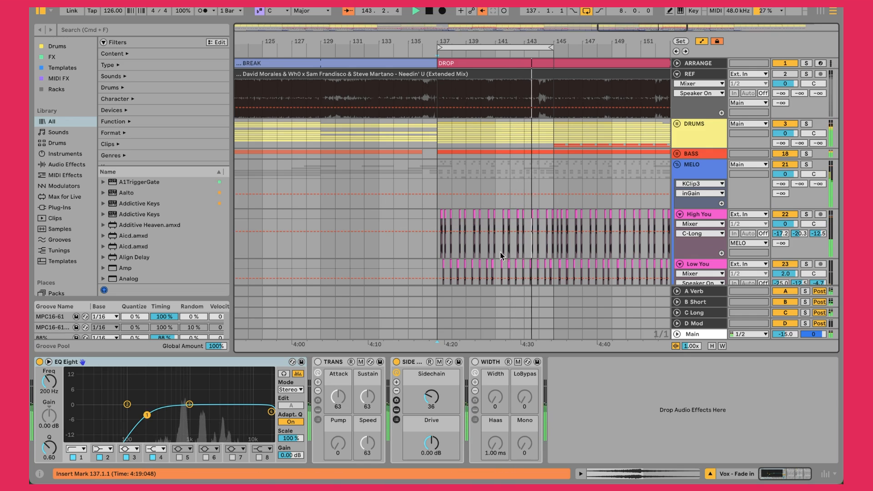
scroll(523, 223, "down", 2)
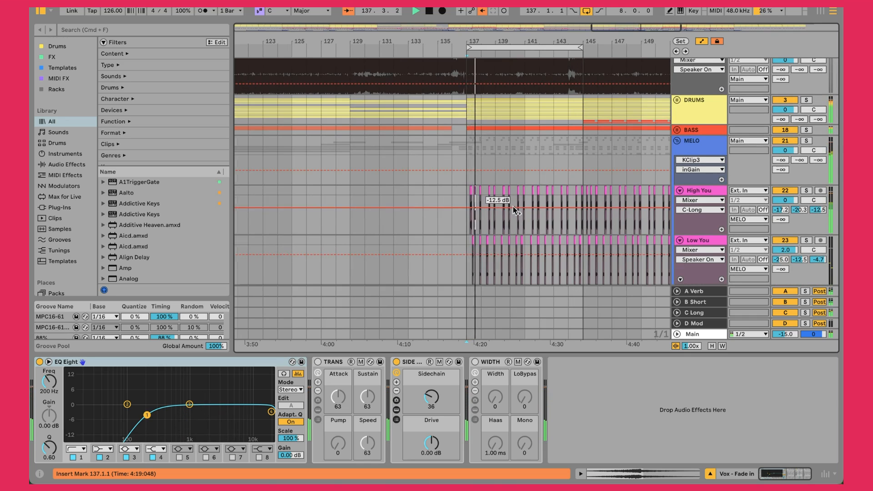
scroll(513, 206, "left", 5)
scroll(453, 208, "up", 2)
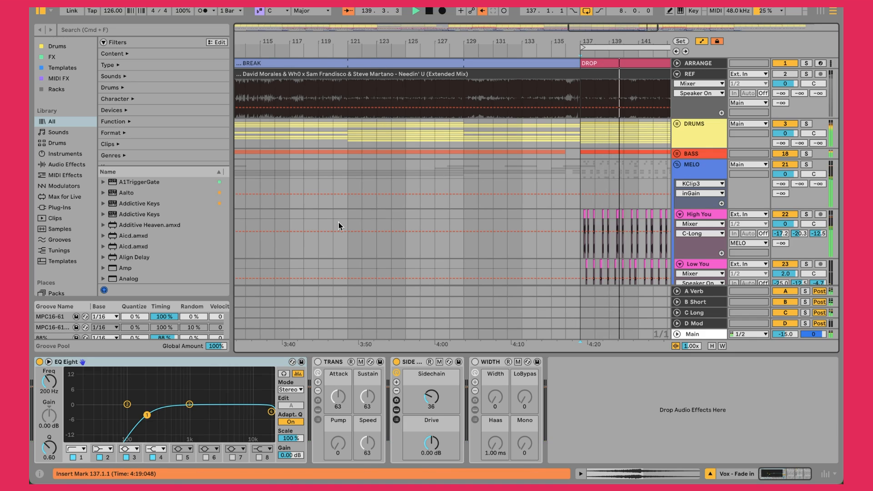
- Review the vocal, piano and Family Force clips across the break and drop, and play the arrangement from bar 121
scroll(483, 201, "down", 10)
scroll(413, 169, "up", 6)
scroll(413, 169, "right", 6)
scroll(435, 169, "down", 5)
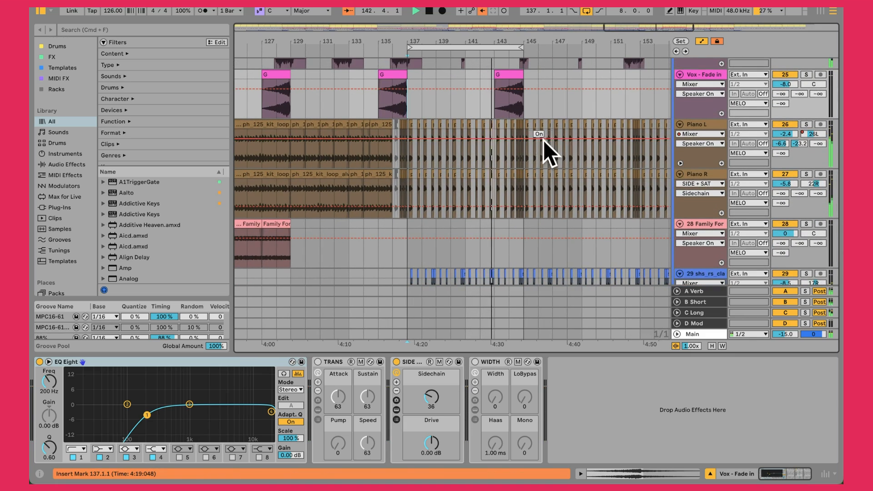
scroll(330, 131, "left", 9)
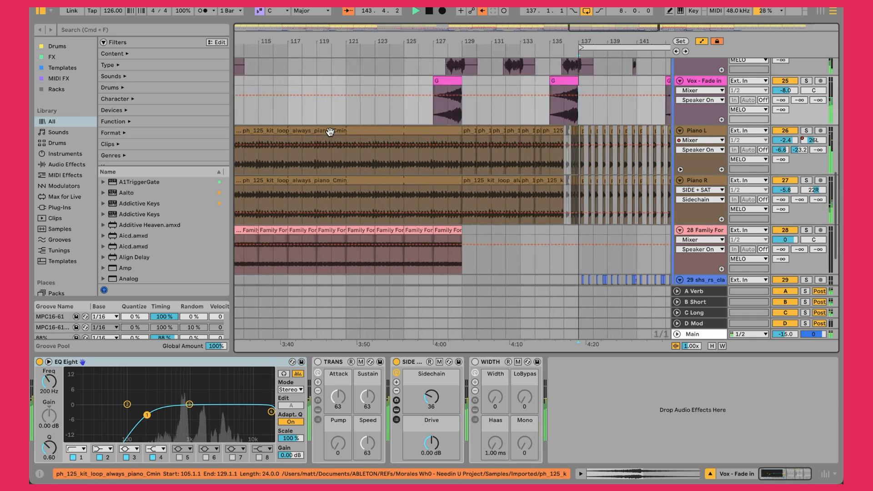
scroll(330, 131, "left", 12)
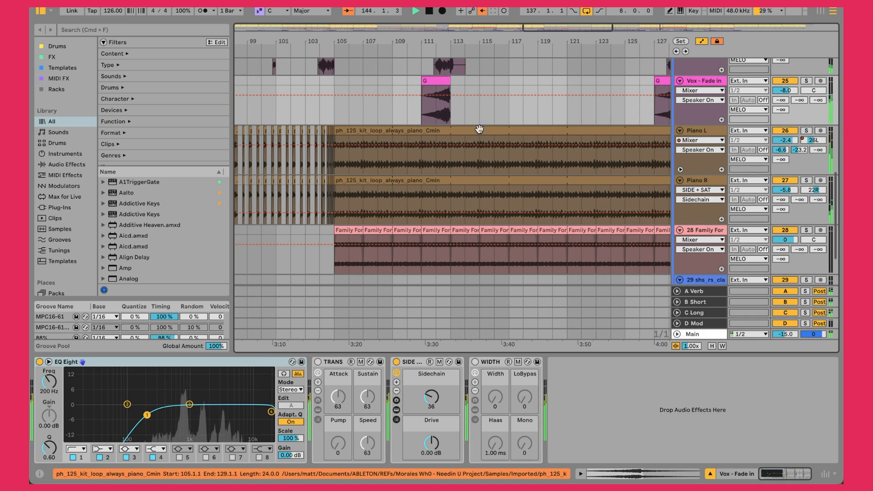
left_click(565, 117)
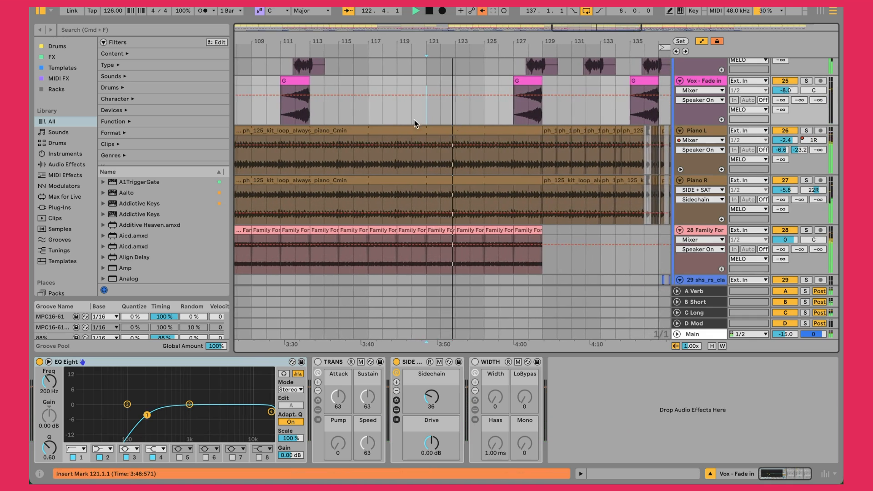
- Play the end of the break into the drop from bar 134, following the piano and vocal tracks
scroll(503, 146, "right", 10)
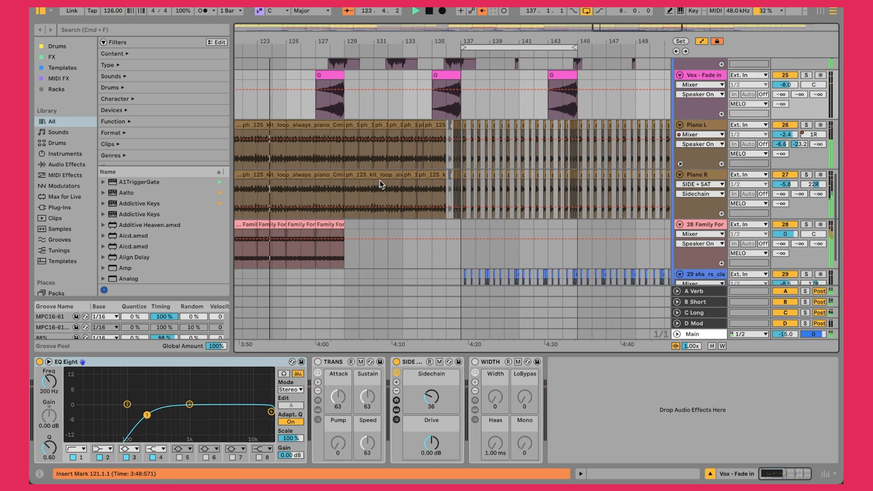
left_click(418, 230)
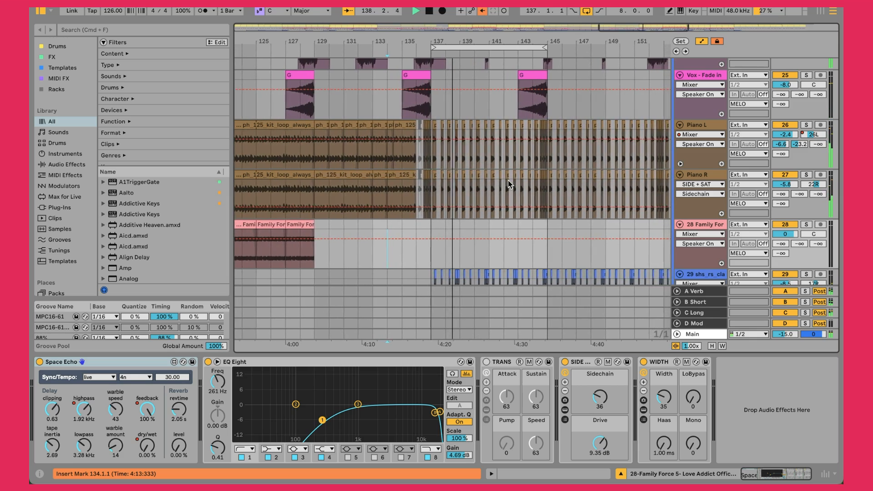
scroll(508, 181, "up", 2)
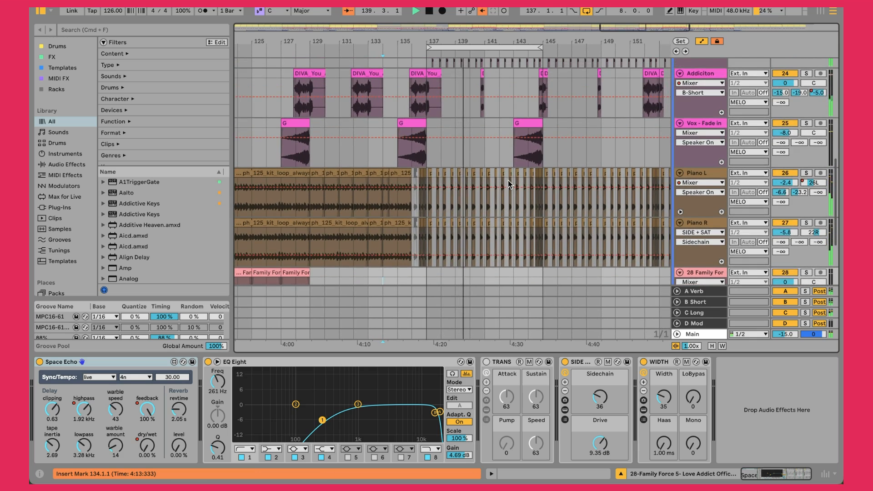
- Inspect the Larse Kick track's Drum Rack inside the DRUMS group and collapse the group
scroll(509, 180, "up", 5)
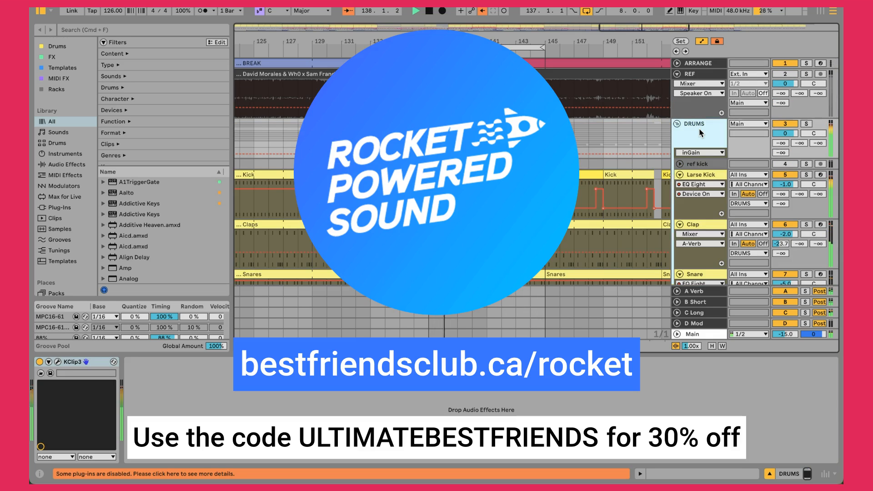
left_click(705, 175)
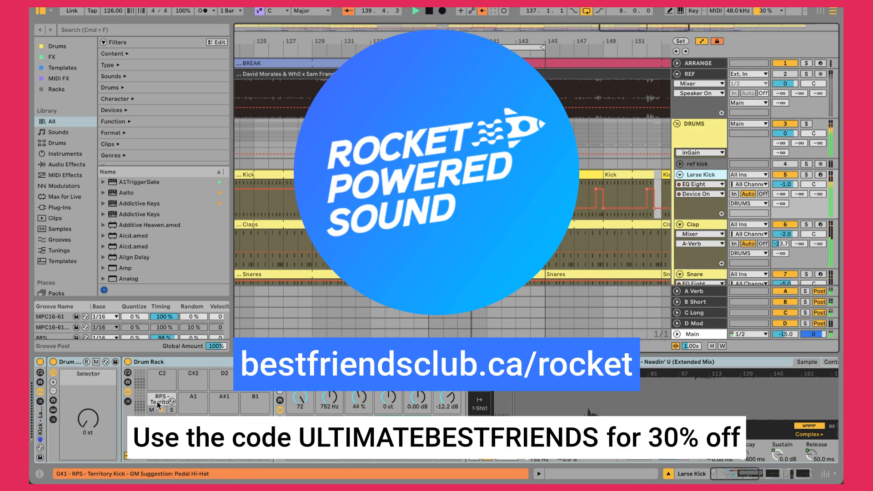
left_click(677, 124)
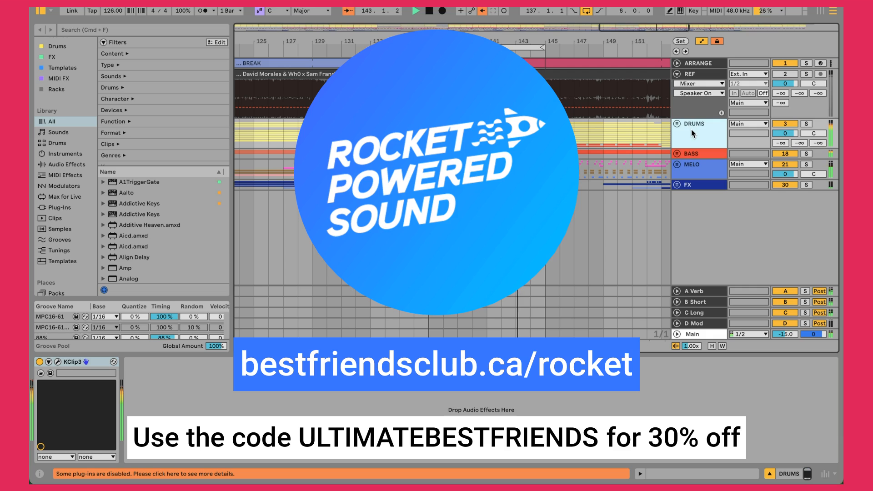